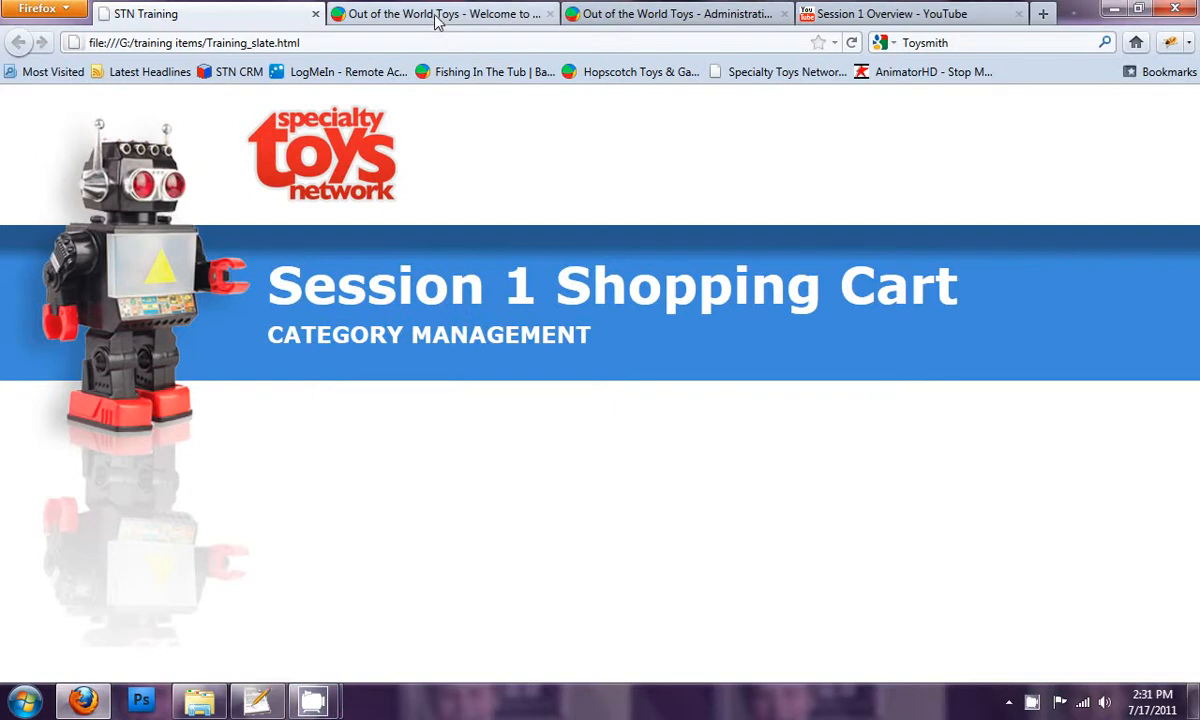
Browse the storefront's department list and examine the products in the Dolls & Accessories department
{"action": "scroll", "coordinate": [121, 275], "scroll_direction": "down", "scroll_amount": 4}
{"action": "scroll", "coordinate": [123, 276], "scroll_direction": "up", "scroll_amount": 4}
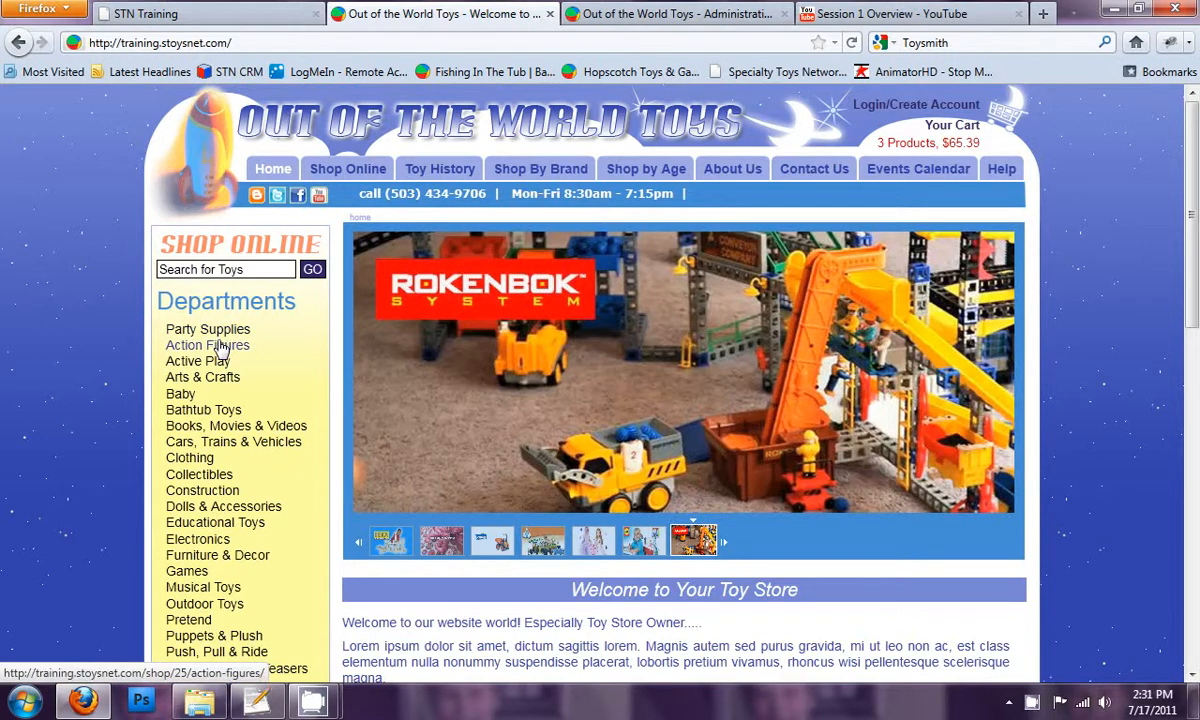
{"action": "scroll", "coordinate": [221, 347], "scroll_direction": "down", "scroll_amount": 2}
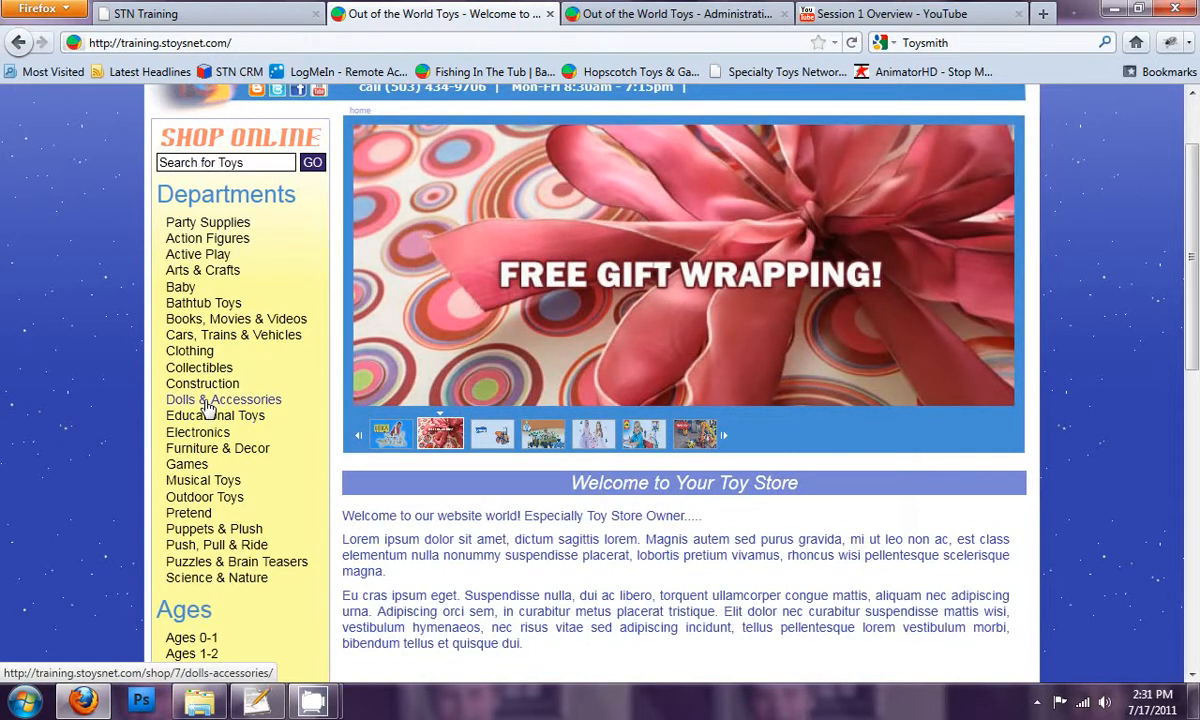
{"action": "left_click", "coordinate": [207, 401]}
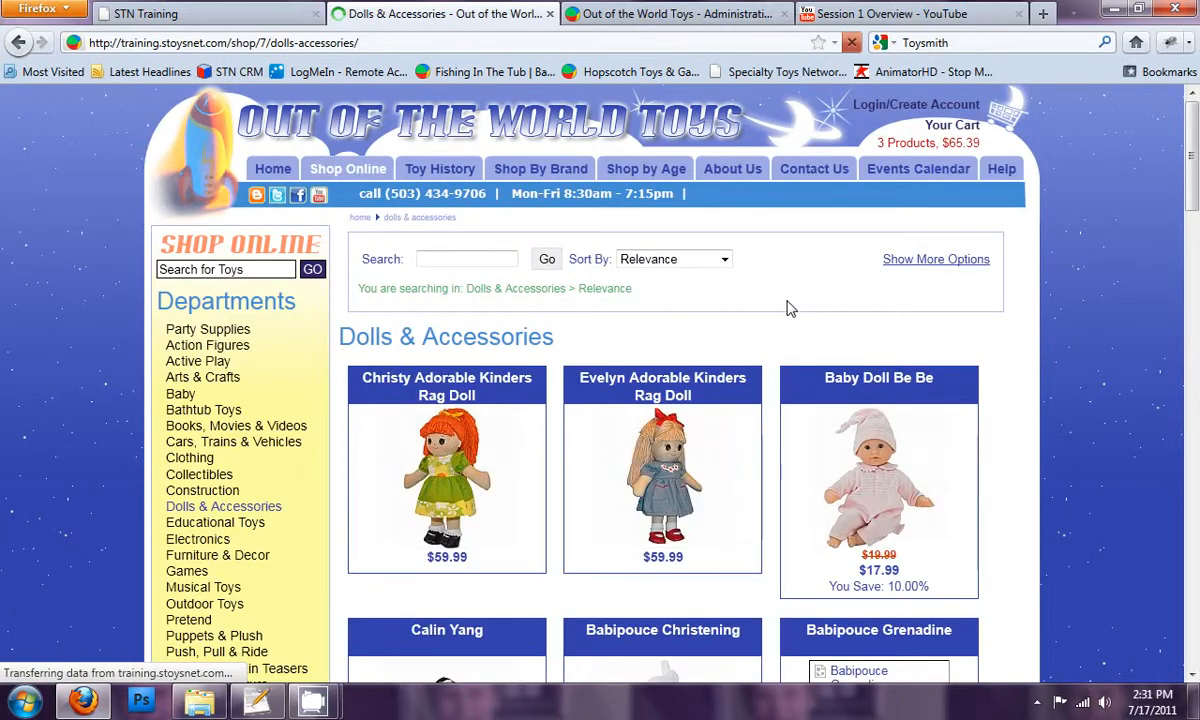
{"action": "scroll", "coordinate": [790, 310], "scroll_direction": "down", "scroll_amount": 3}
{"action": "scroll", "coordinate": [790, 310], "scroll_direction": "down", "scroll_amount": 15}
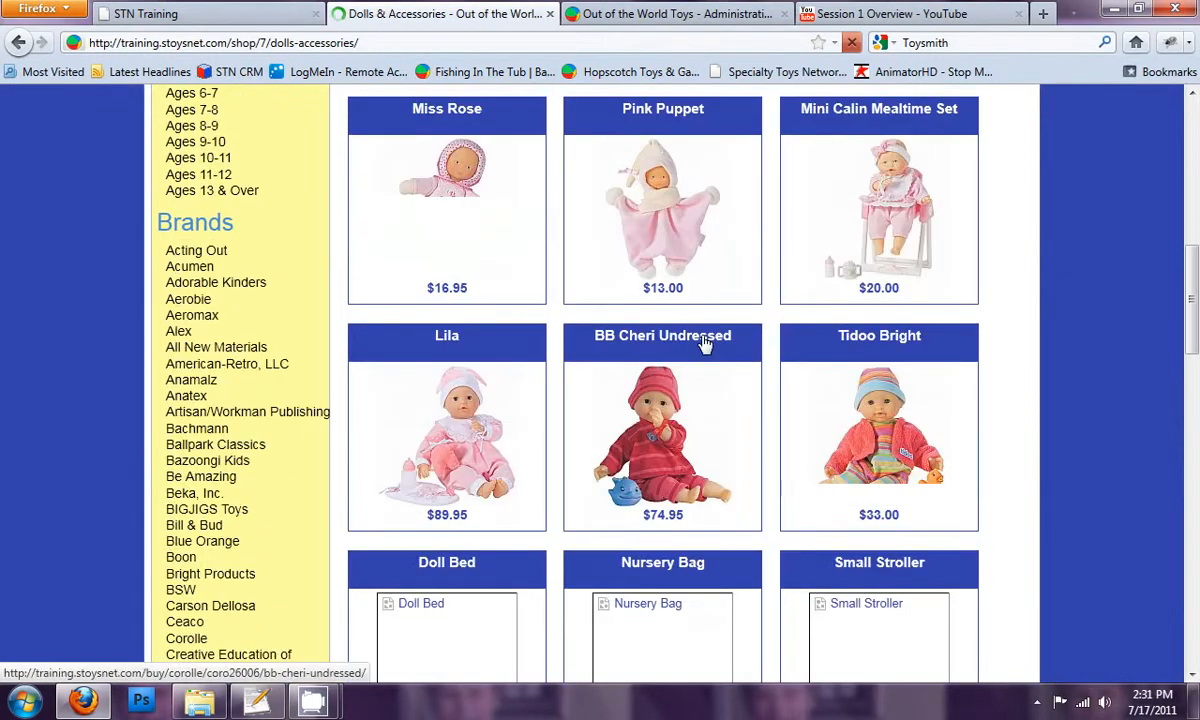
{"action": "scroll", "coordinate": [703, 345], "scroll_direction": "down", "scroll_amount": 12}
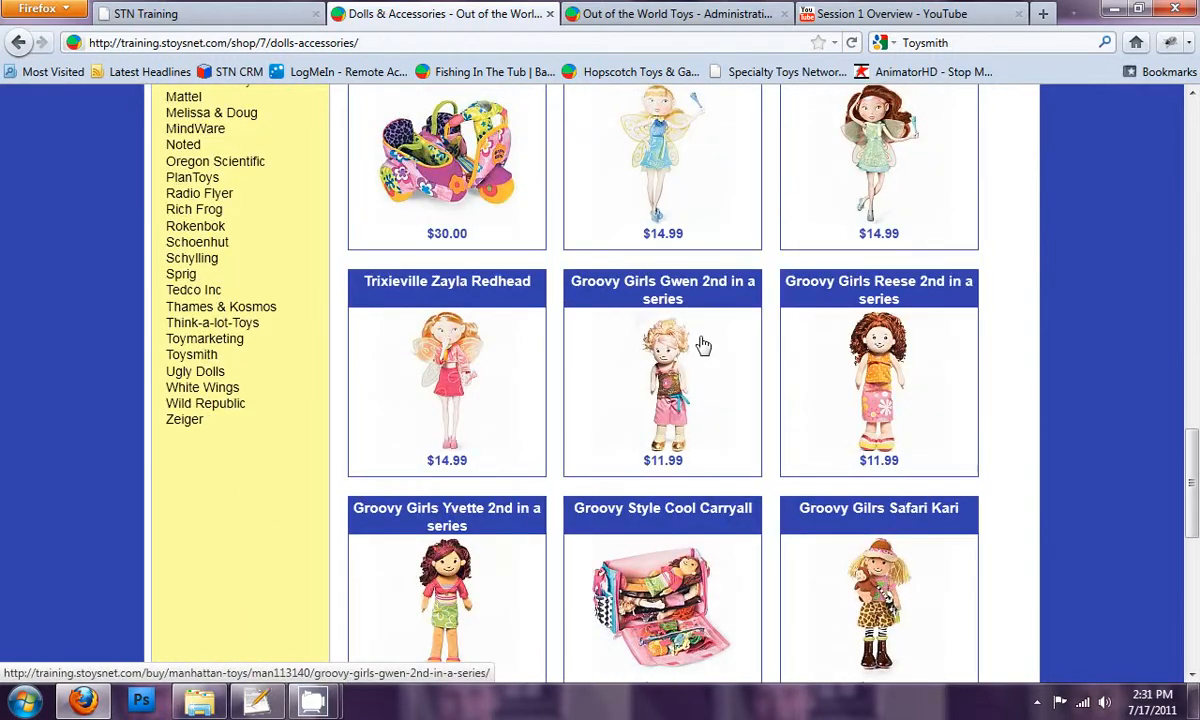
{"action": "scroll", "coordinate": [705, 368], "scroll_direction": "up", "scroll_amount": 17}
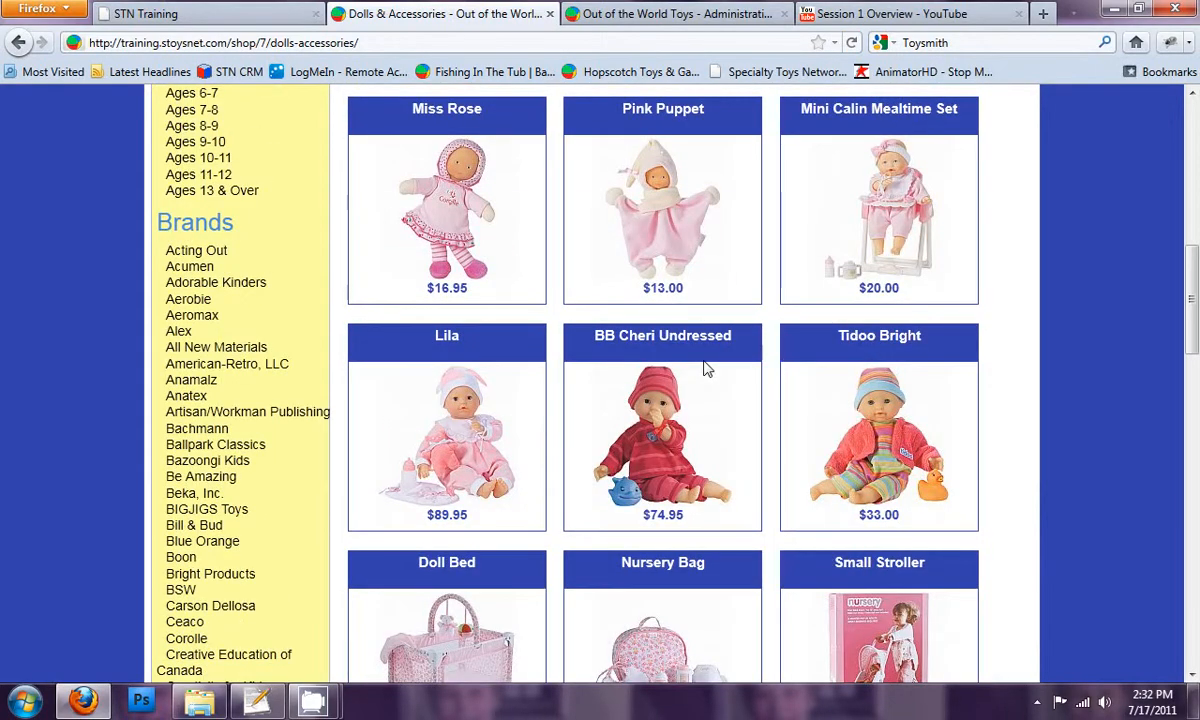
{"action": "scroll", "coordinate": [705, 368], "scroll_direction": "down", "scroll_amount": 3}
{"action": "scroll", "coordinate": [705, 368], "scroll_direction": "up", "scroll_amount": 13}
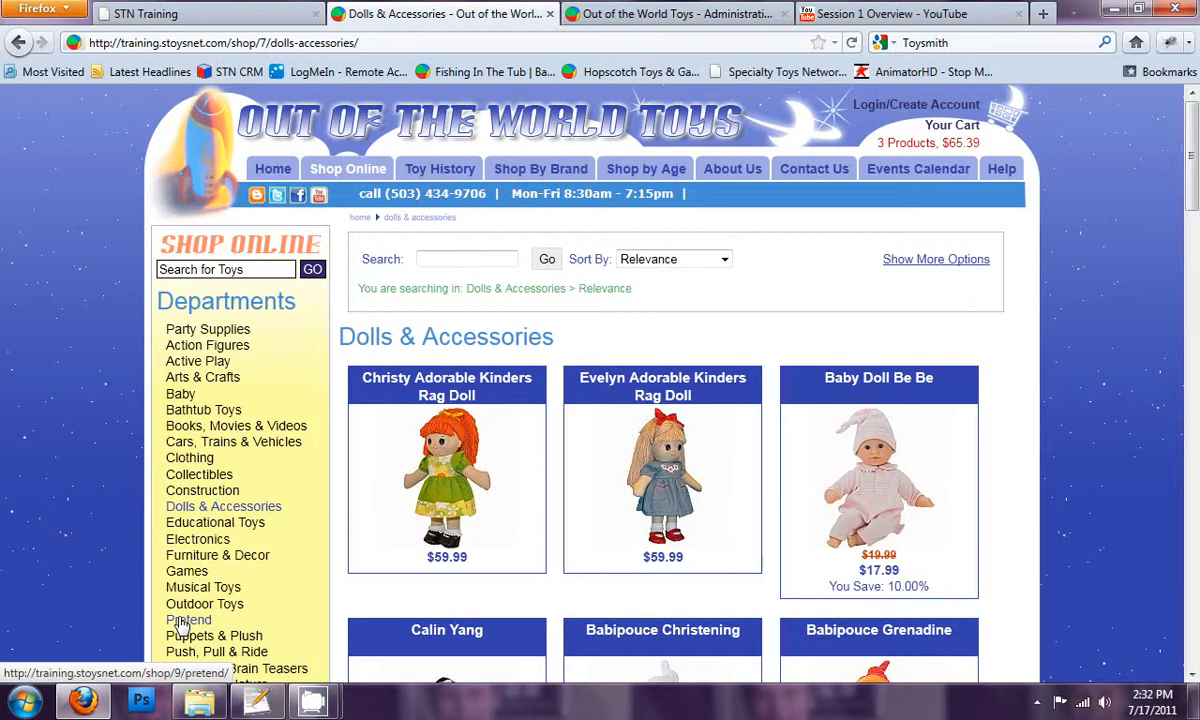
Switch to the store administration, open the shopping cart's category tree and review the existing categories
{"action": "left_click", "coordinate": [625, 16]}
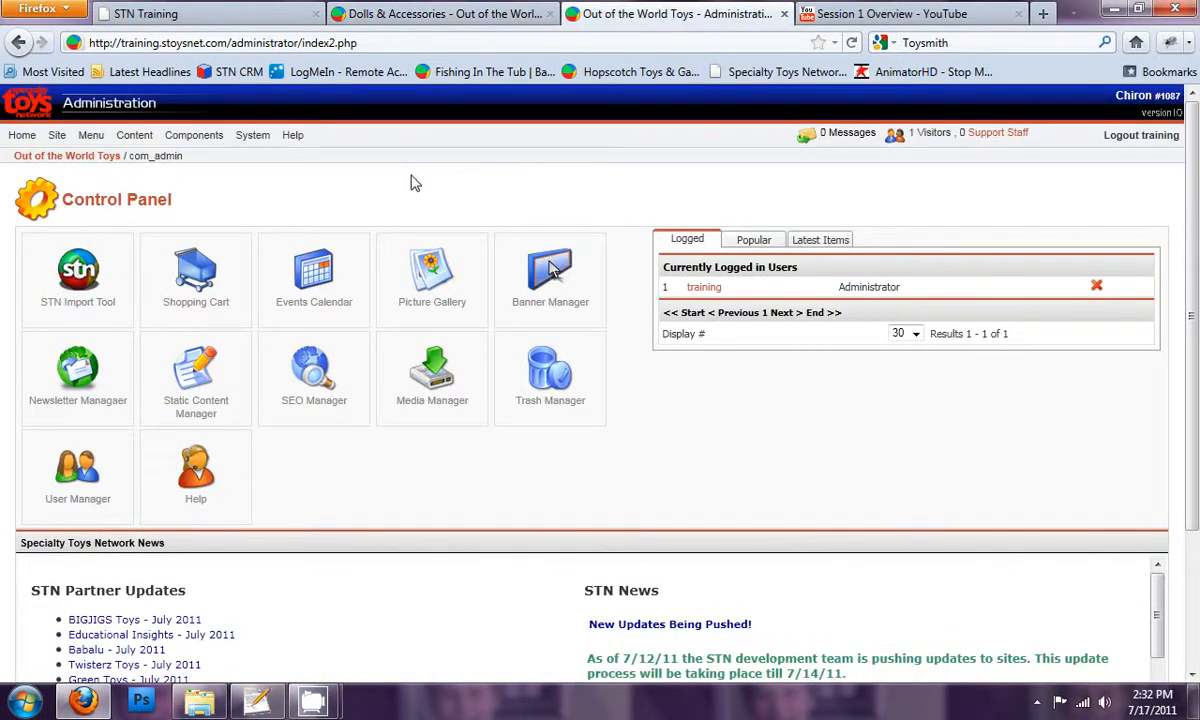
{"action": "left_click", "coordinate": [205, 275]}
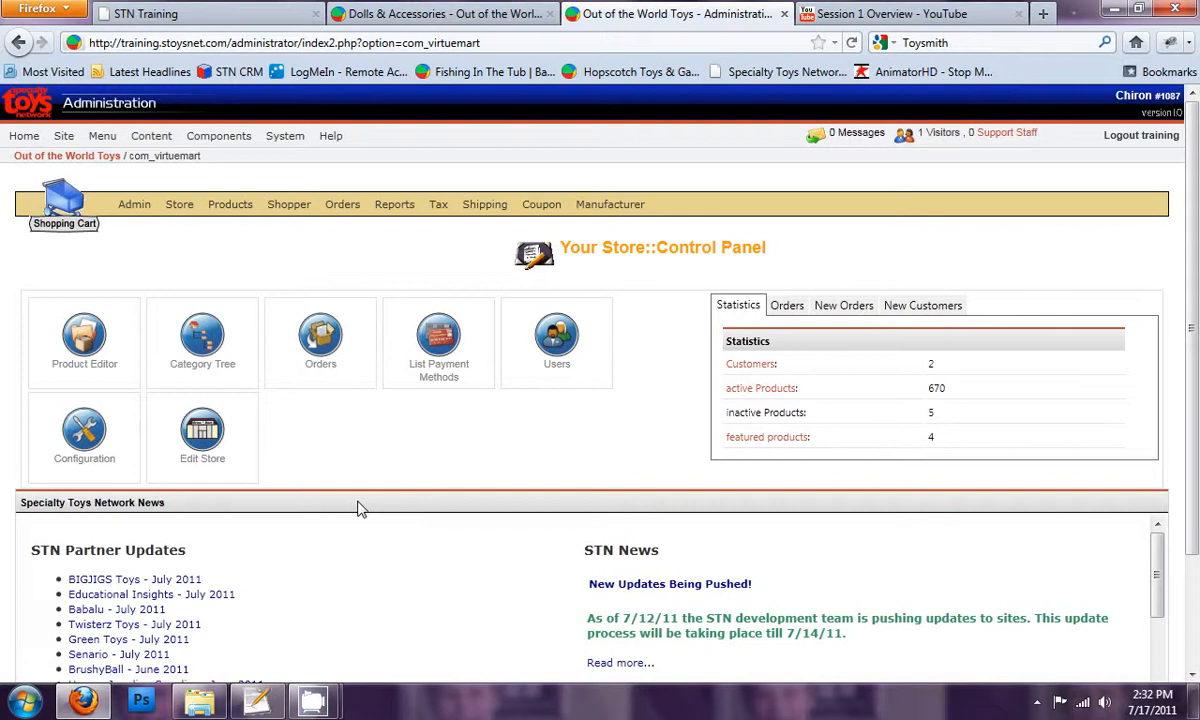
{"action": "left_click", "coordinate": [205, 340]}
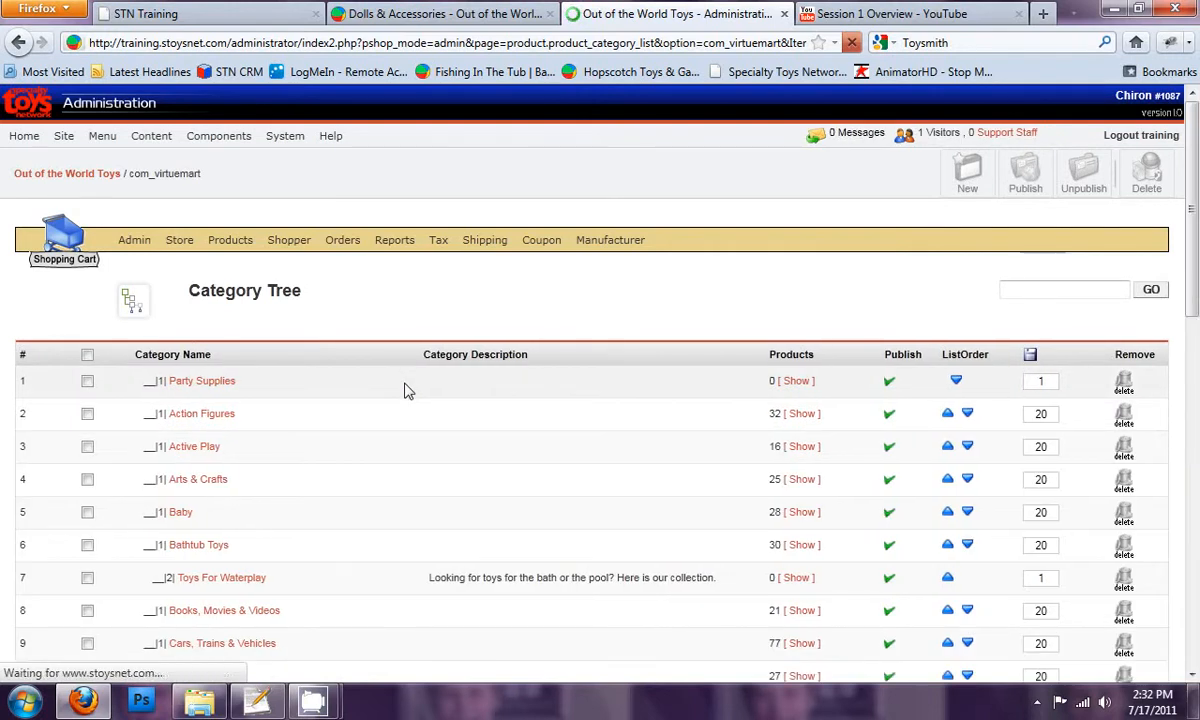
{"action": "scroll", "coordinate": [257, 450], "scroll_direction": "down", "scroll_amount": 2}
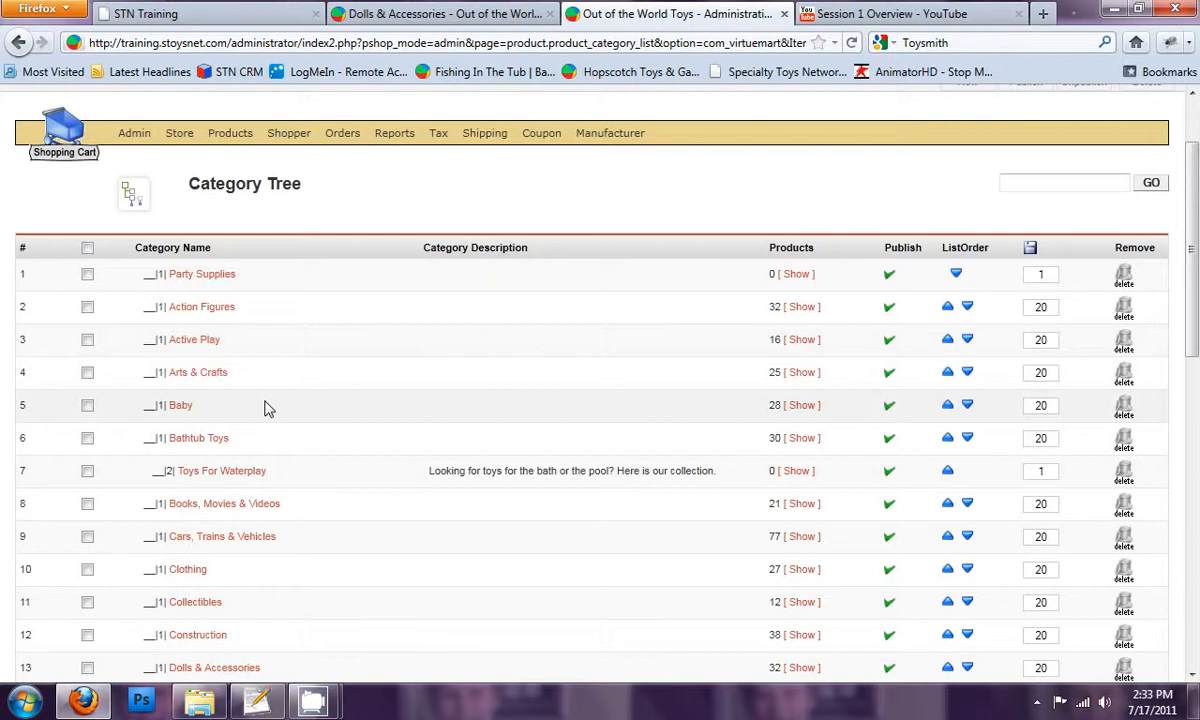
{"action": "scroll", "coordinate": [268, 408], "scroll_direction": "down", "scroll_amount": 4}
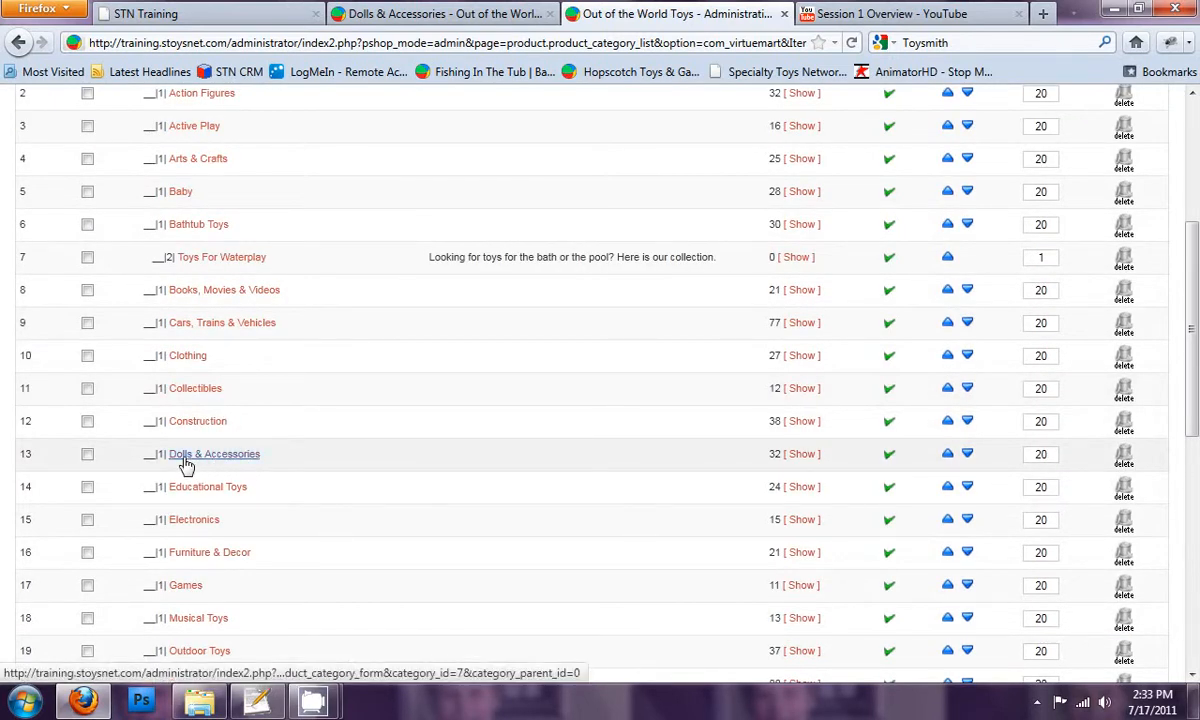
{"action": "scroll", "coordinate": [286, 420], "scroll_direction": "up", "scroll_amount": 6}
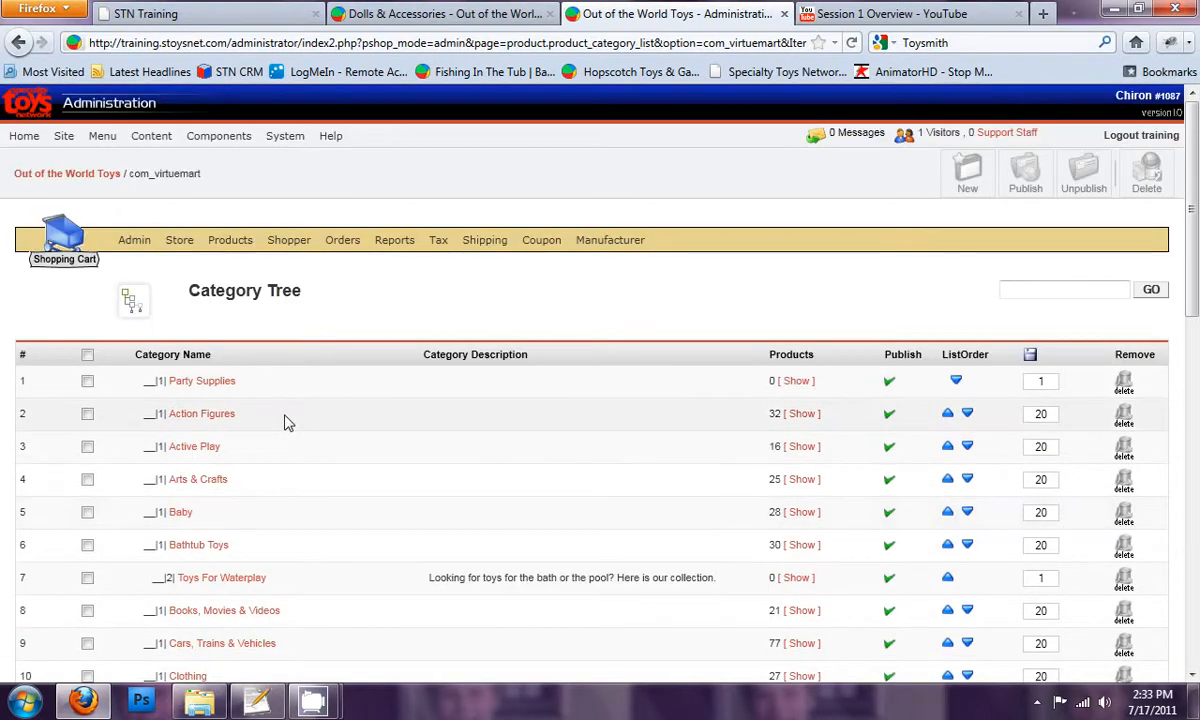
Start a new product category and name it "Doll Houses"
{"action": "left_click", "coordinate": [968, 178]}
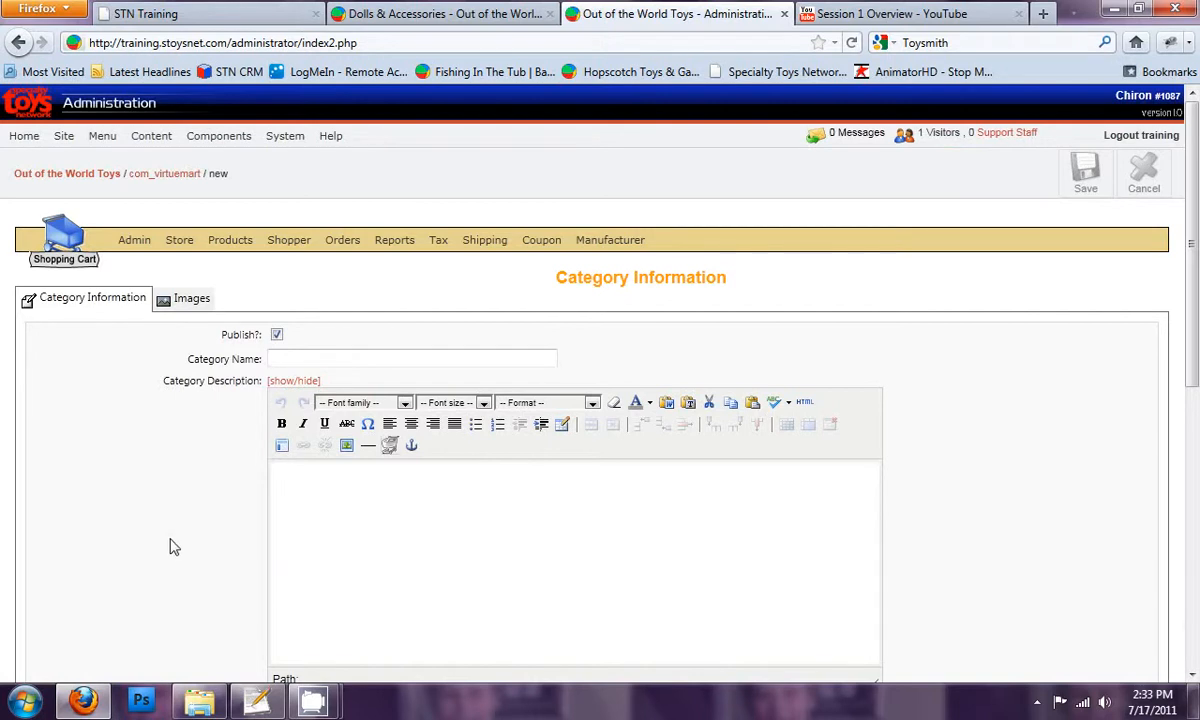
{"action": "scroll", "coordinate": [170, 530], "scroll_direction": "down", "scroll_amount": 2}
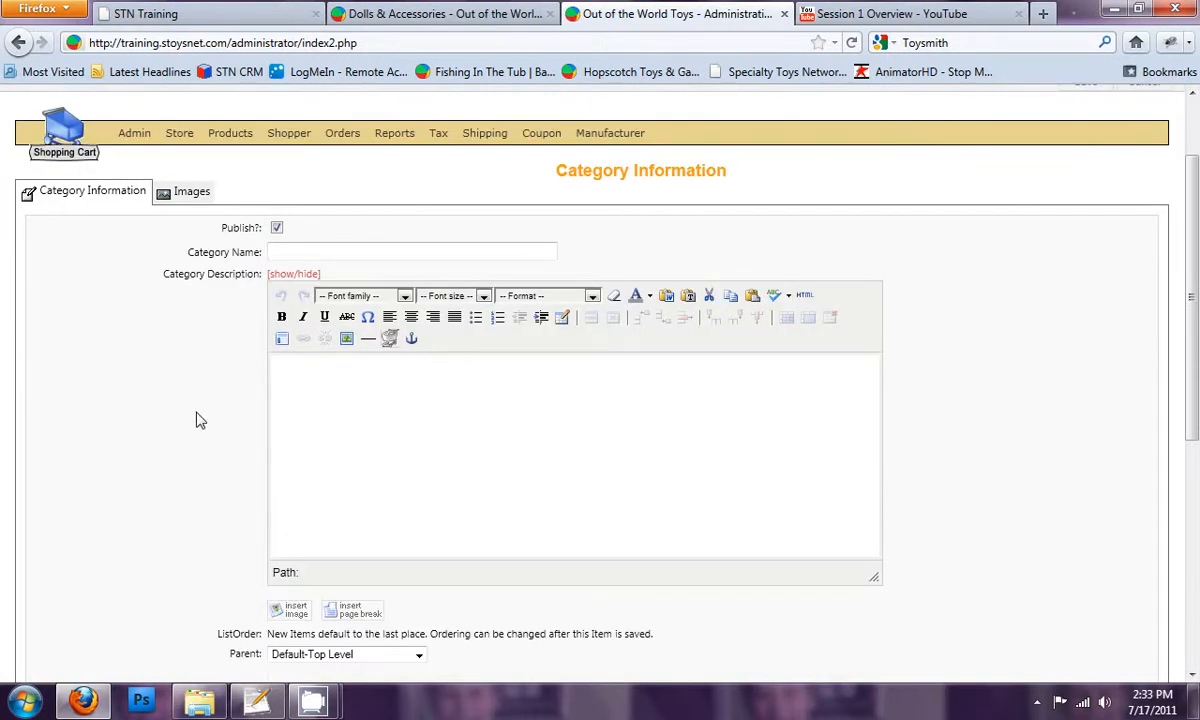
{"action": "left_click", "coordinate": [309, 251]}
{"action": "type", "text": "Doll Houses"}
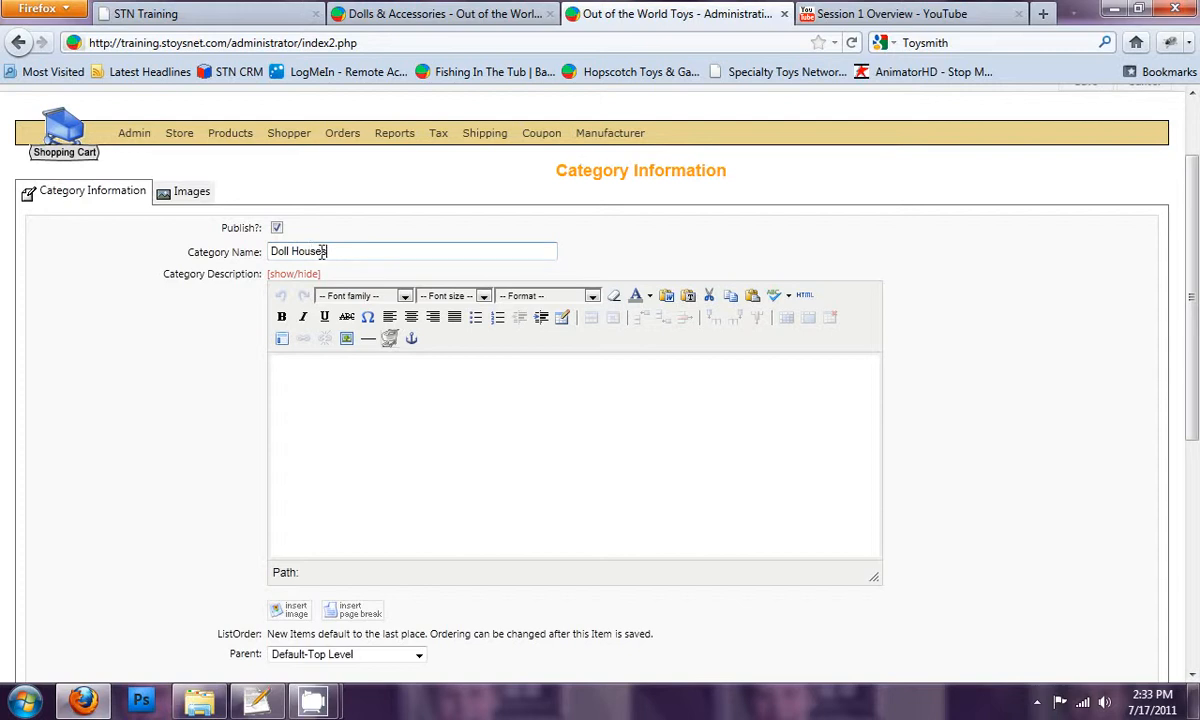
{"action": "left_click", "coordinate": [325, 410]}
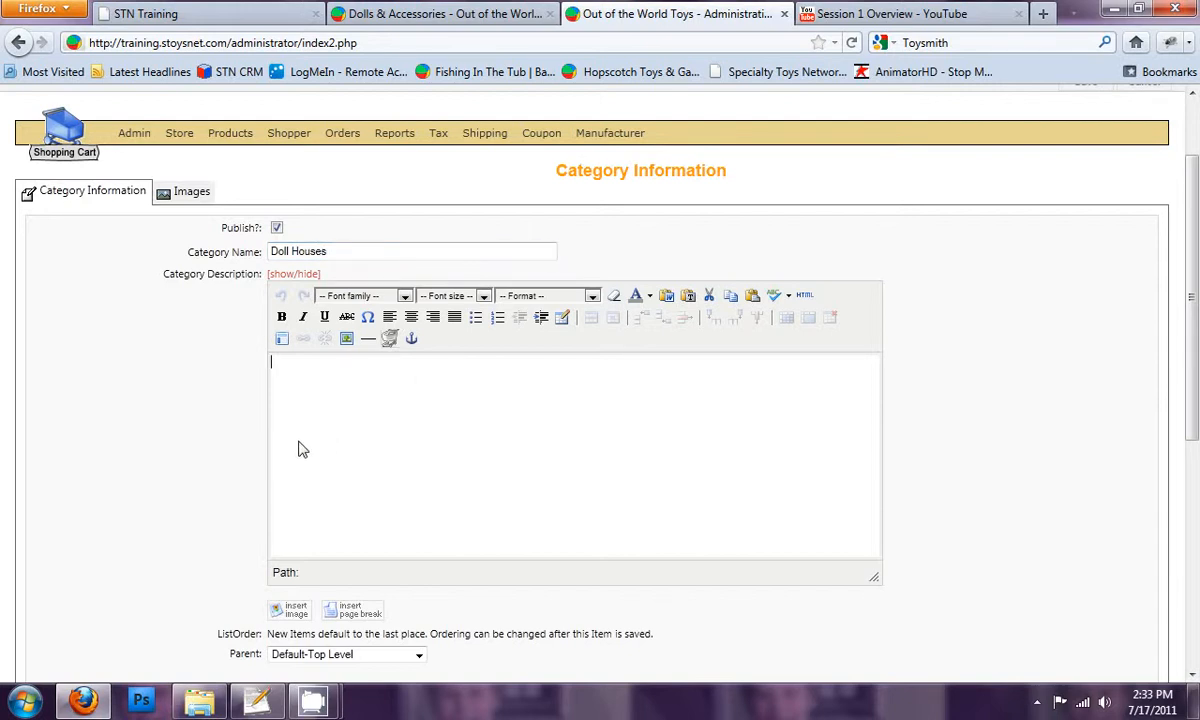
{"action": "left_click_drag", "start_coordinate": [189, 274], "coordinate": [240, 276]}
{"action": "left_click", "coordinate": [230, 278]}
{"action": "left_click_drag", "start_coordinate": [164, 275], "coordinate": [262, 274]}
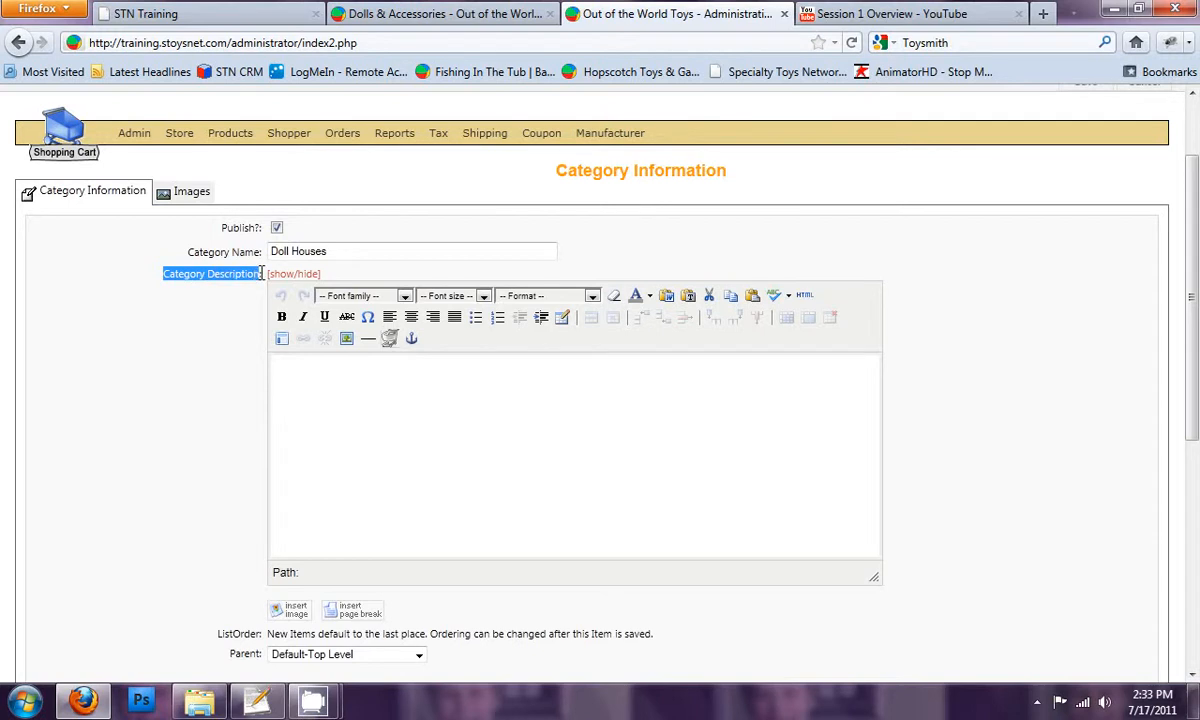
{"action": "left_click", "coordinate": [287, 369]}
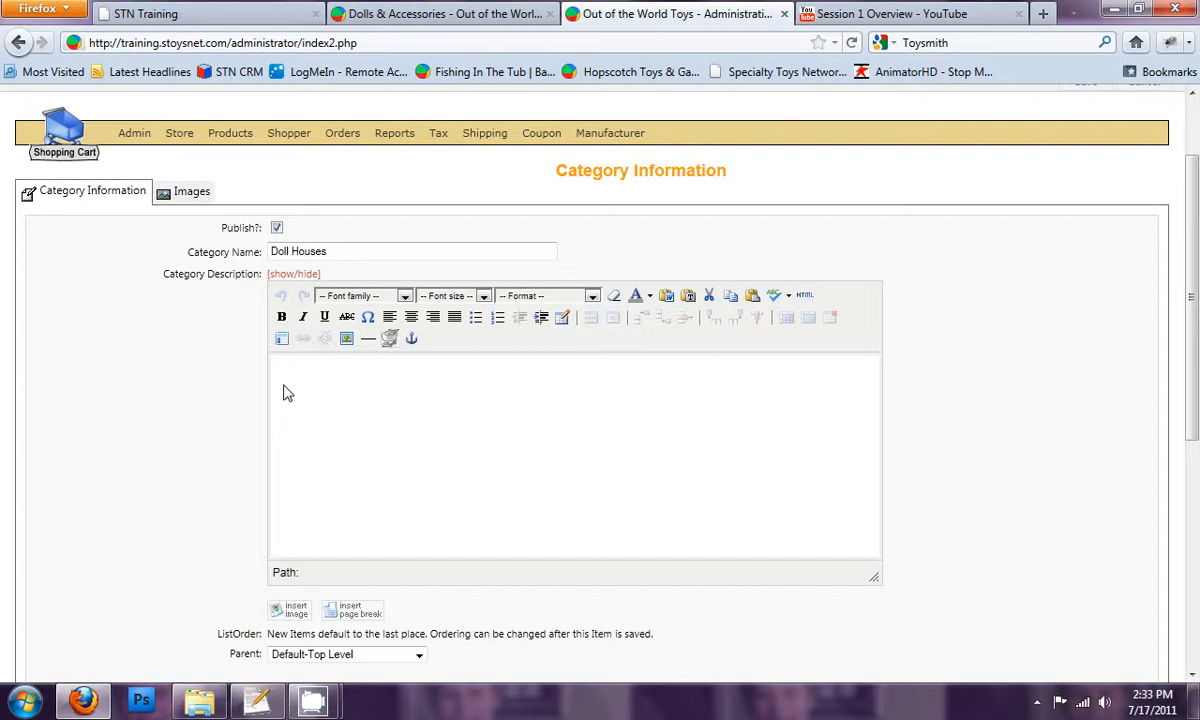
Begin the category description with "Here at Out of the World Toys we carry a large variety of doll houses and accessories"
{"action": "left_click", "coordinate": [338, 251]}
{"action": "left_click", "coordinate": [300, 404]}
{"action": "type", "text": "Here at Out of the Worl"}
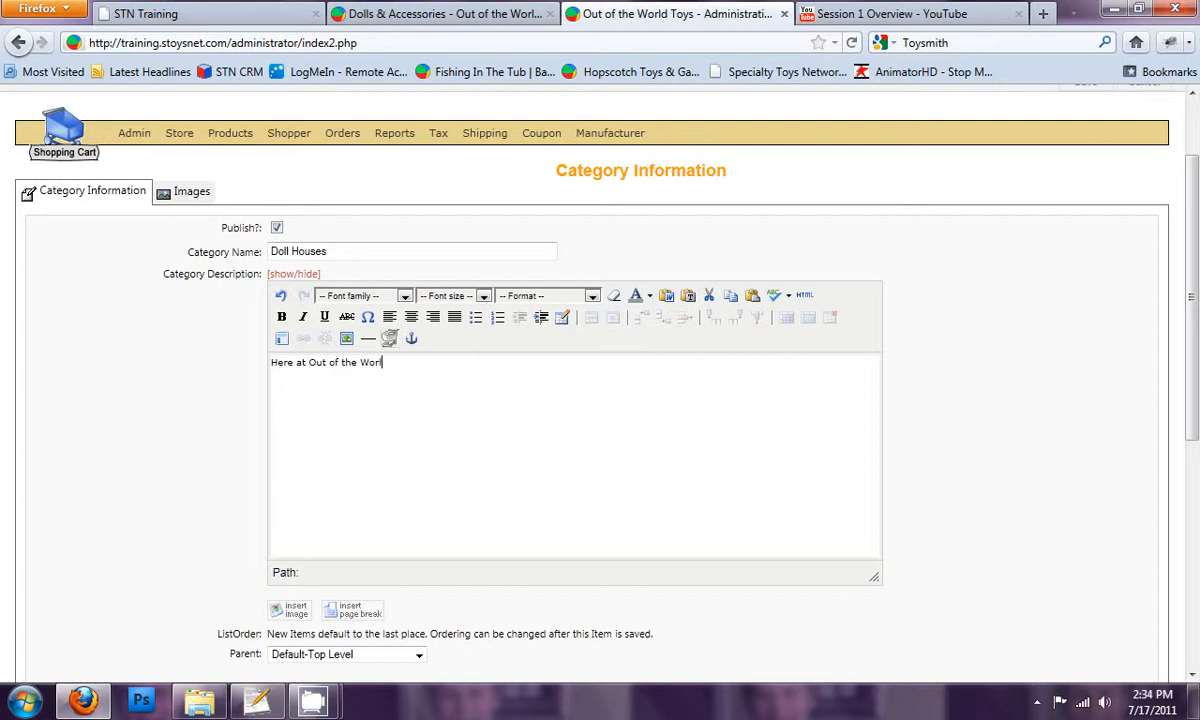
{"action": "type", "text": "d Toys we carry a large variety "}
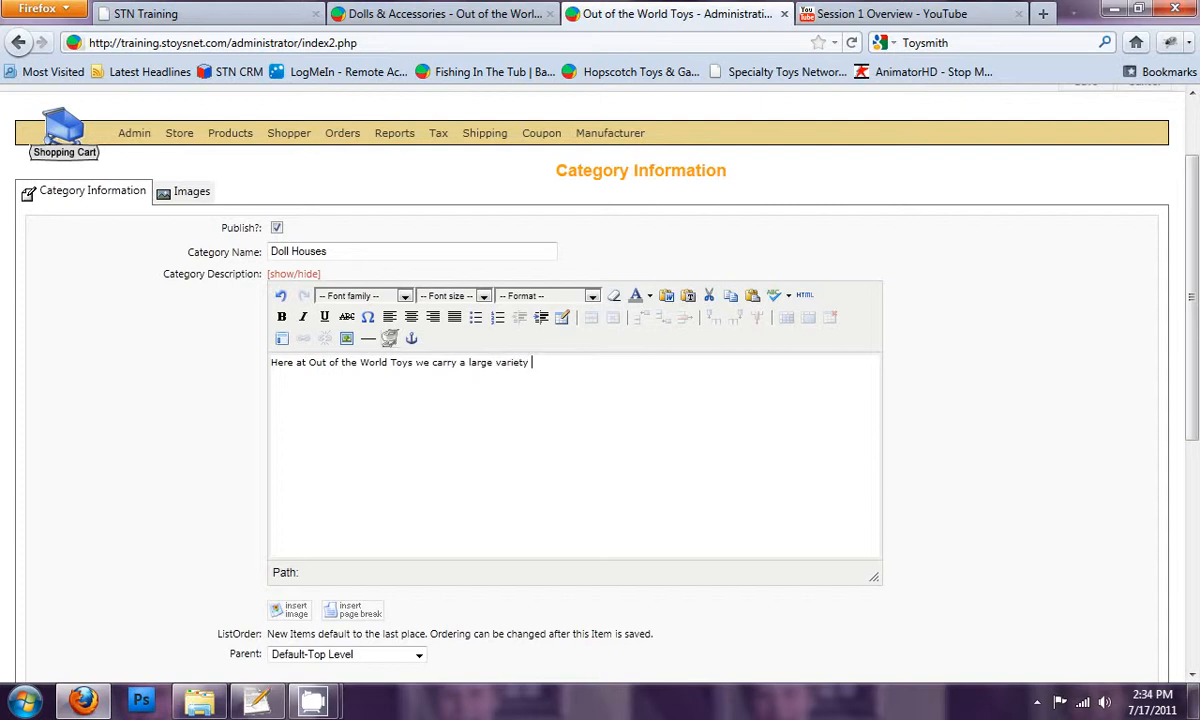
{"action": "type", "text": "of doll houses and accessories"}
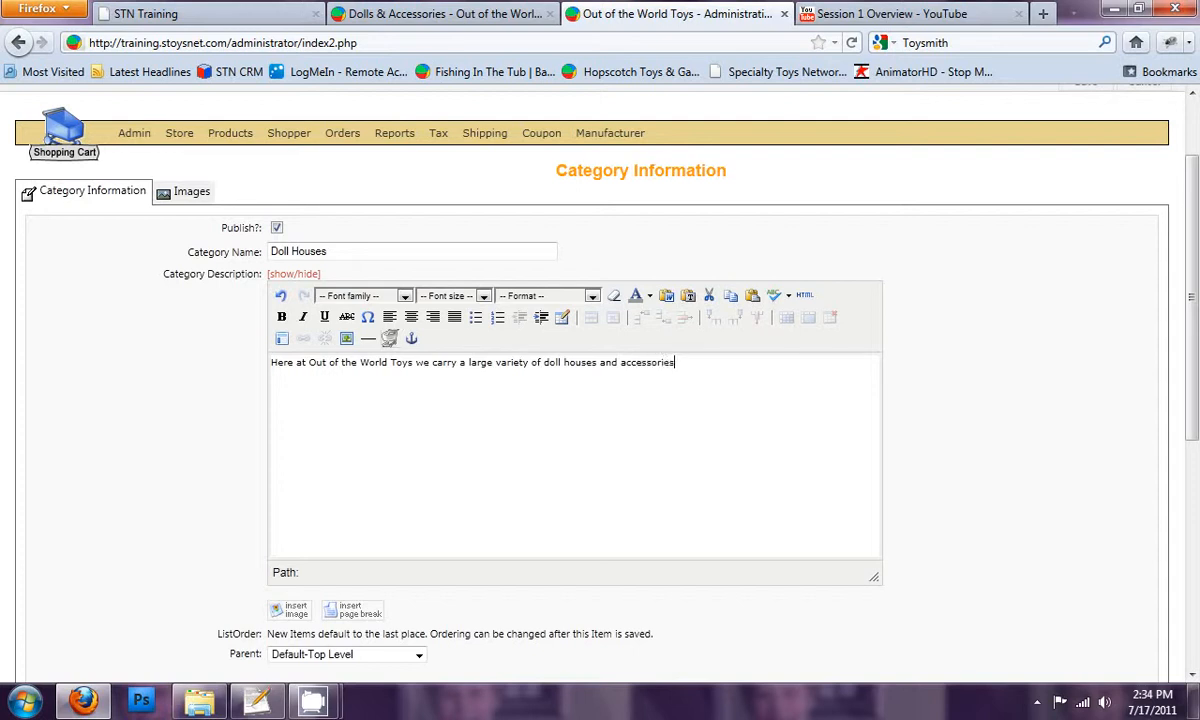
{"action": "type", "text": ". Like"}
End the first description sentence with a period and add "From makers like Melissa & Doug and Plan Toys."
{"action": "key", "text": "BackSpace"}
{"action": "key", "text": "BackSpace"}
{"action": "key", "text": "BackSpace"}
{"action": "key", "text": "BackSpace"}
{"action": "type", "text": "From makers like Melissa & Doug"}
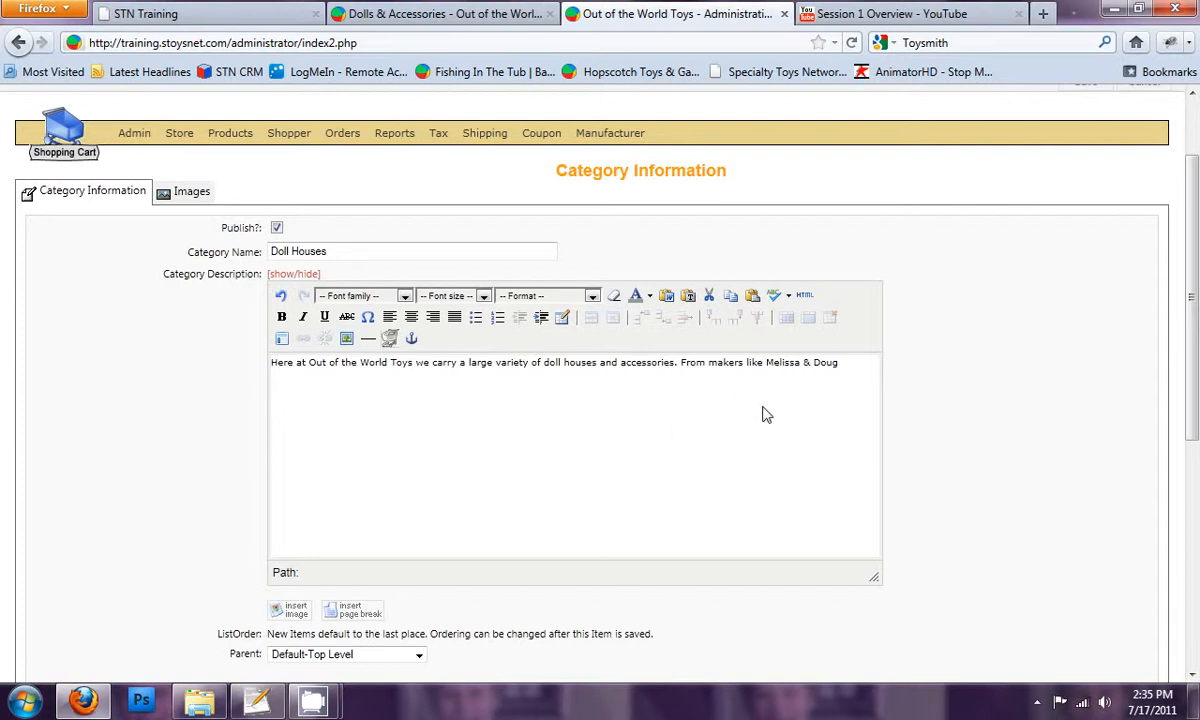
{"action": "left_click", "coordinate": [859, 366]}
{"action": "type", "text": "and Plan Toys."}
Set Dolls & Accessories as the parent of the Doll Houses category and save the category
{"action": "scroll", "coordinate": [478, 355], "scroll_direction": "down", "scroll_amount": 4}
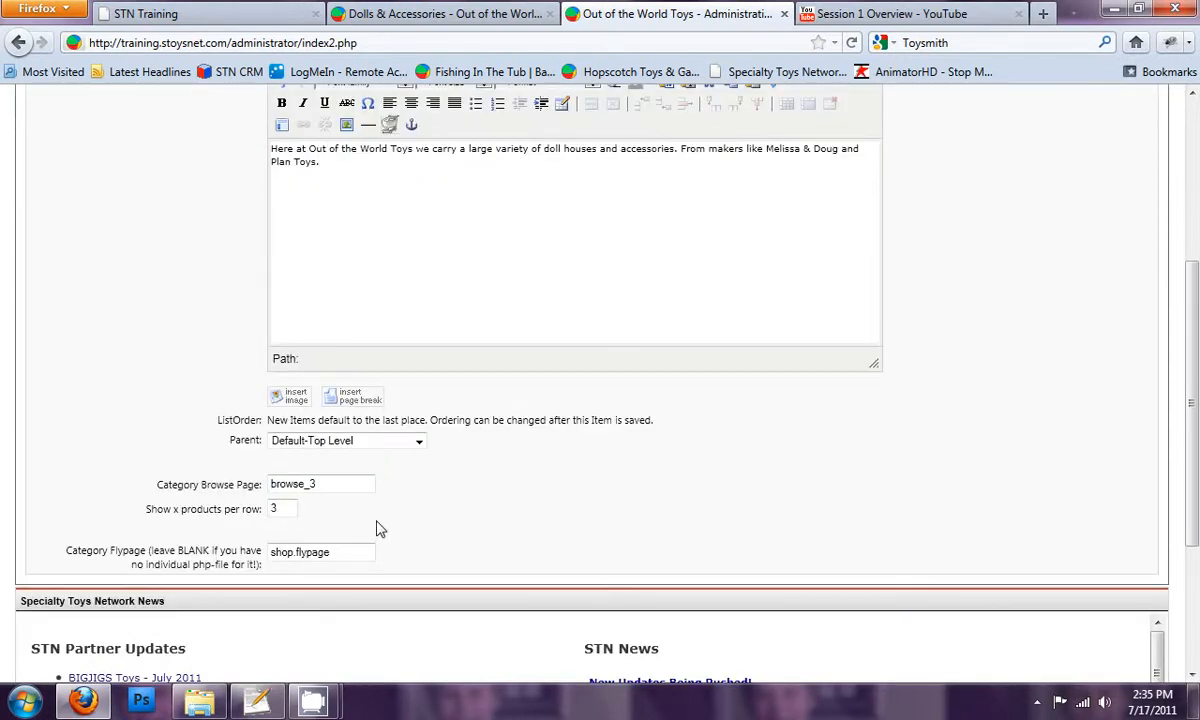
{"action": "scroll", "coordinate": [366, 484], "scroll_direction": "up", "scroll_amount": 2}
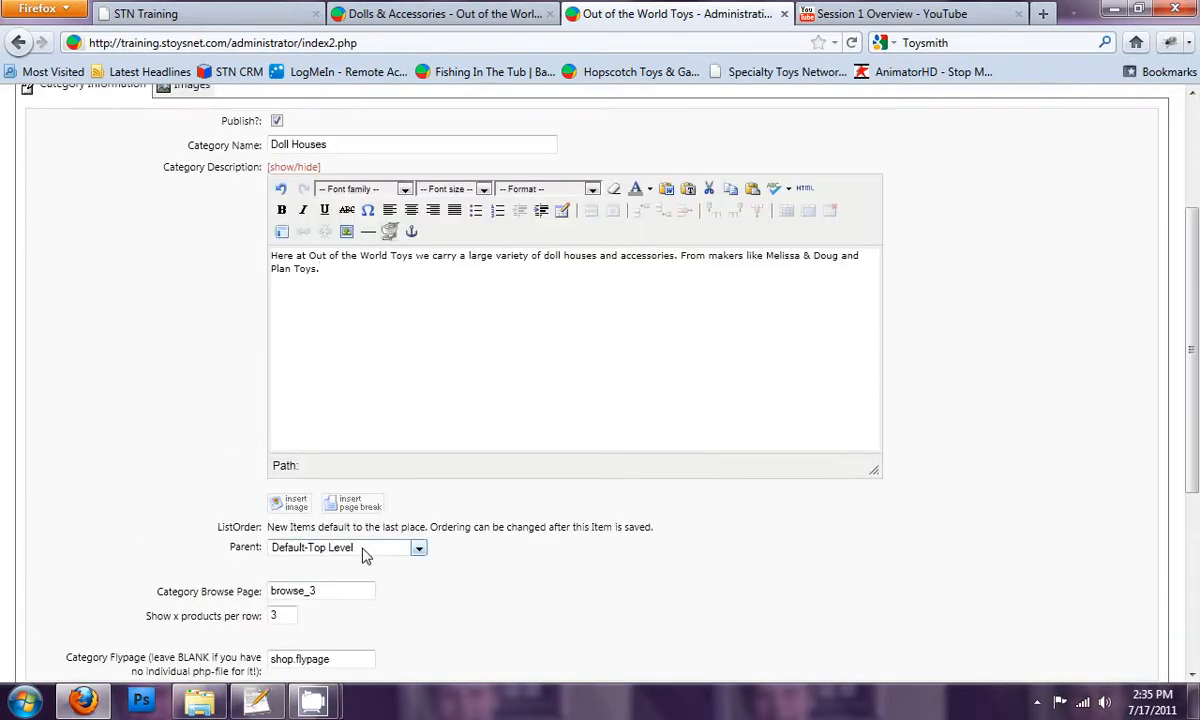
{"action": "left_click", "coordinate": [366, 553]}
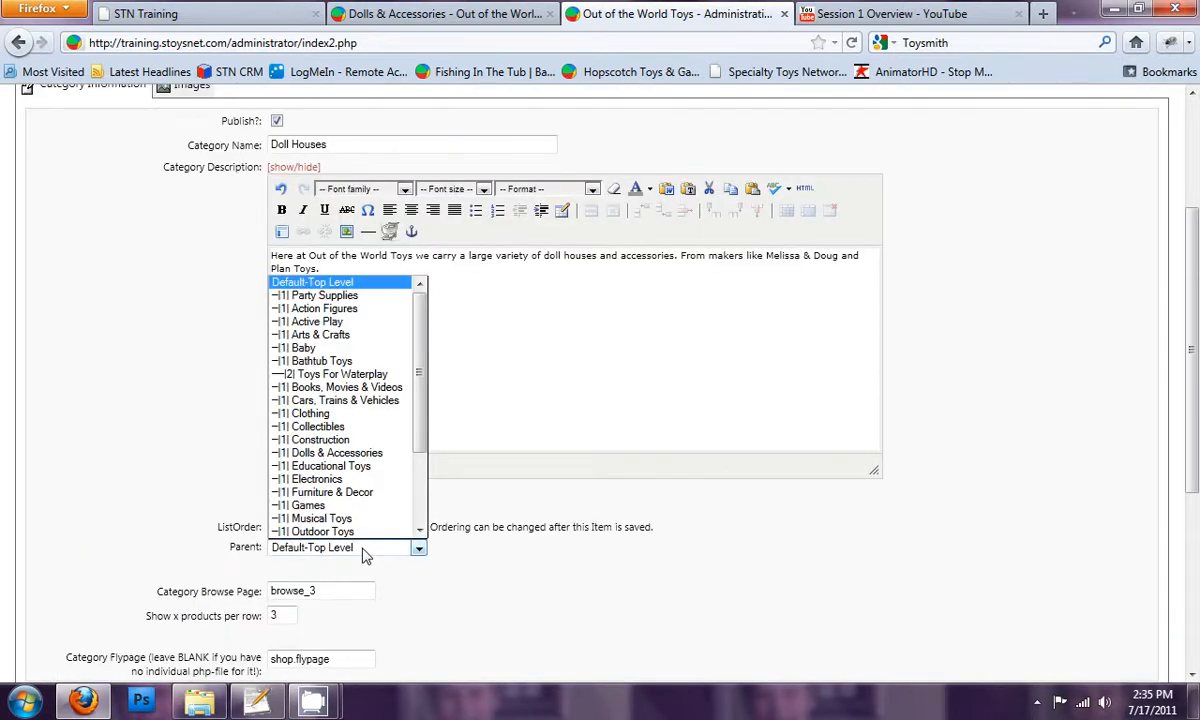
{"action": "left_click_drag", "start_coordinate": [418, 360], "coordinate": [417, 382]}
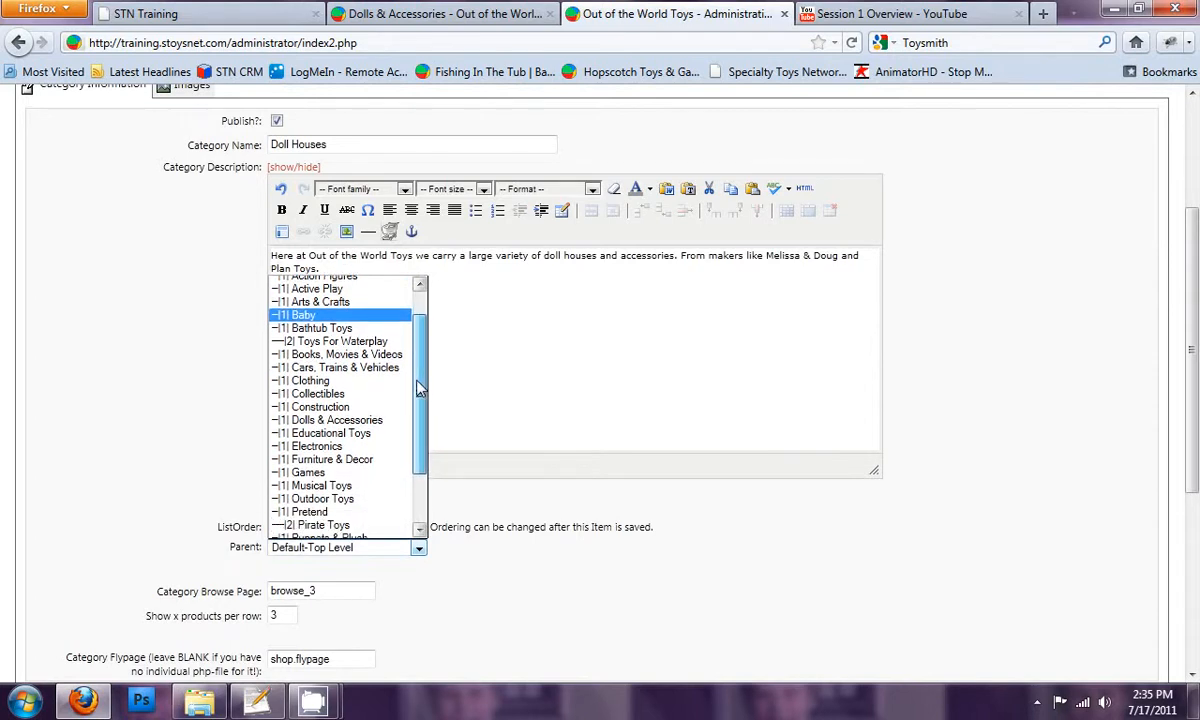
{"action": "left_click", "coordinate": [354, 422]}
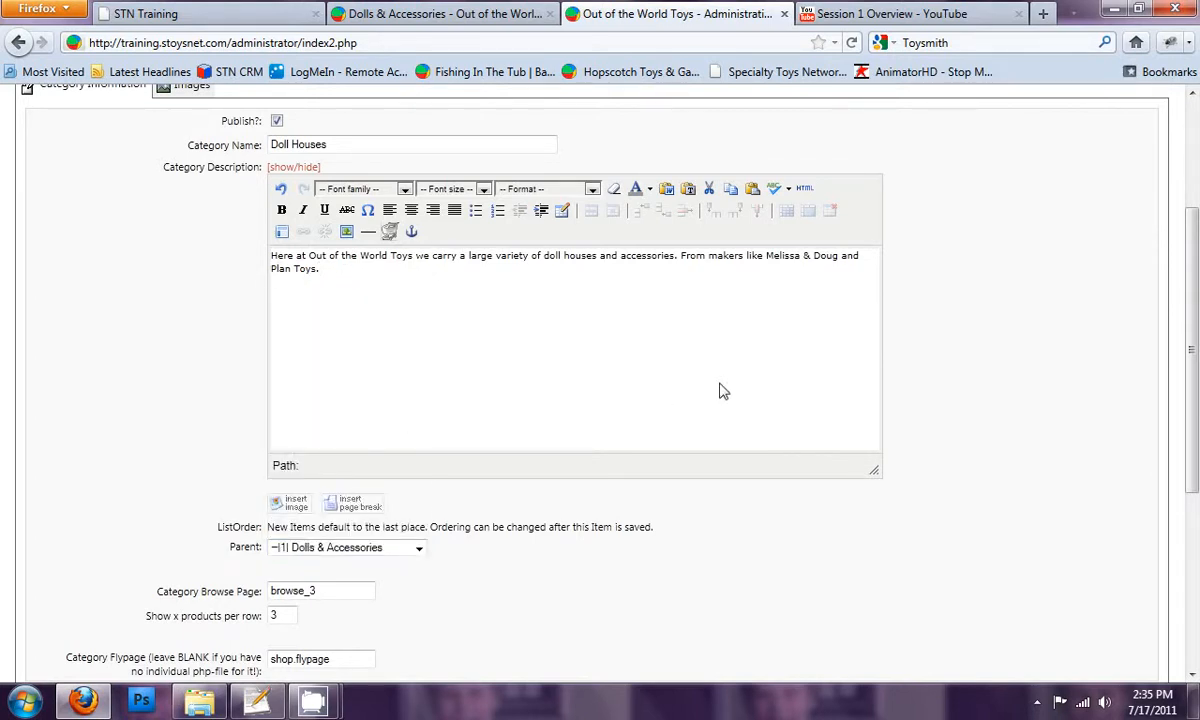
{"action": "scroll", "coordinate": [722, 390], "scroll_direction": "up", "scroll_amount": 3}
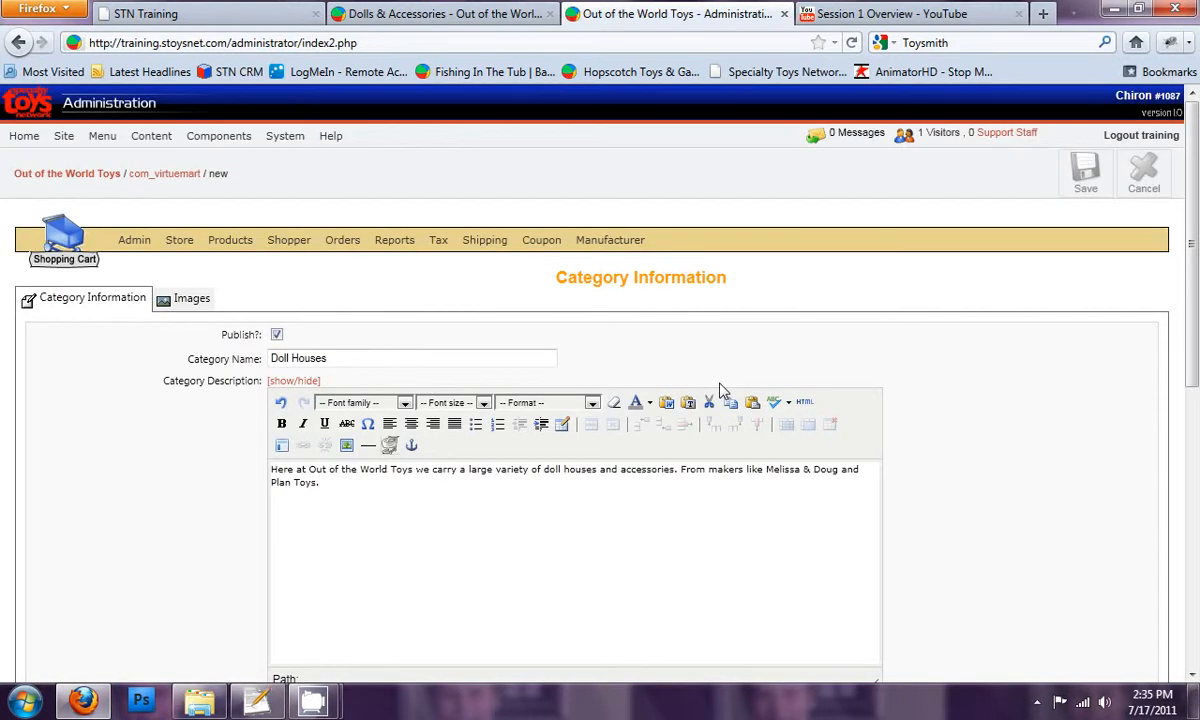
{"action": "left_click", "coordinate": [1087, 175]}
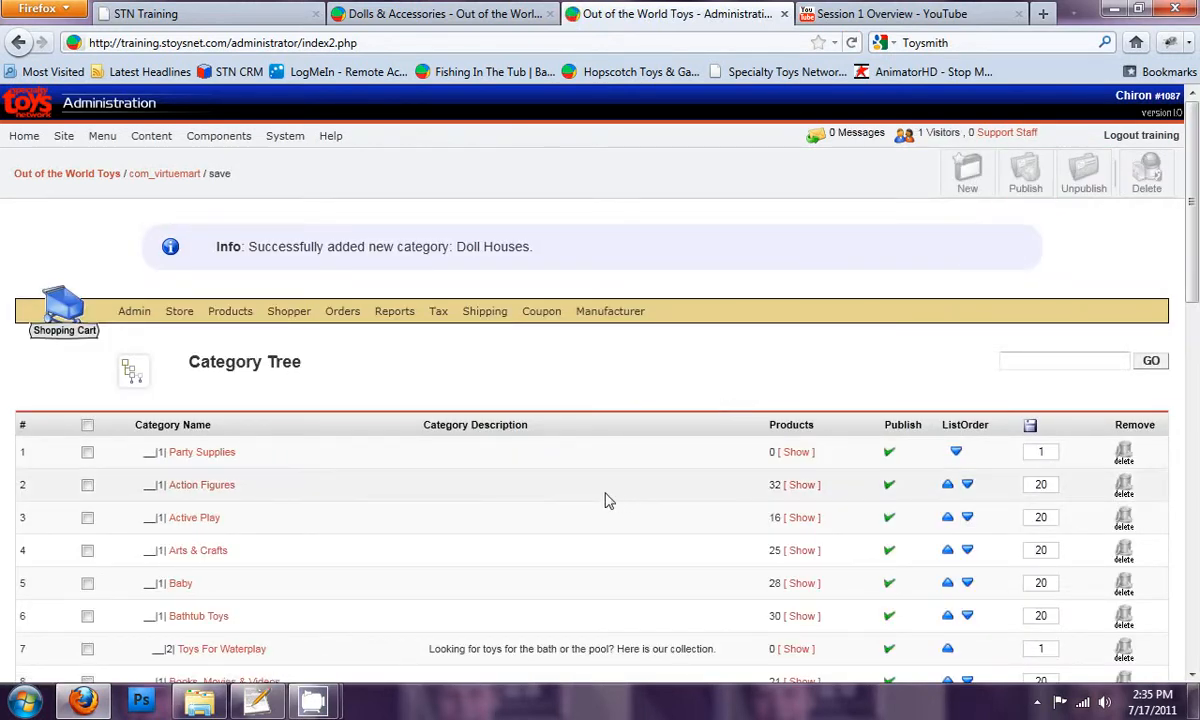
Enlarge the page text and examine the category tree for the Doll Houses entry and other second-level categories
{"action": "scroll", "coordinate": [300, 410], "scroll_direction": "down", "scroll_amount": 2}
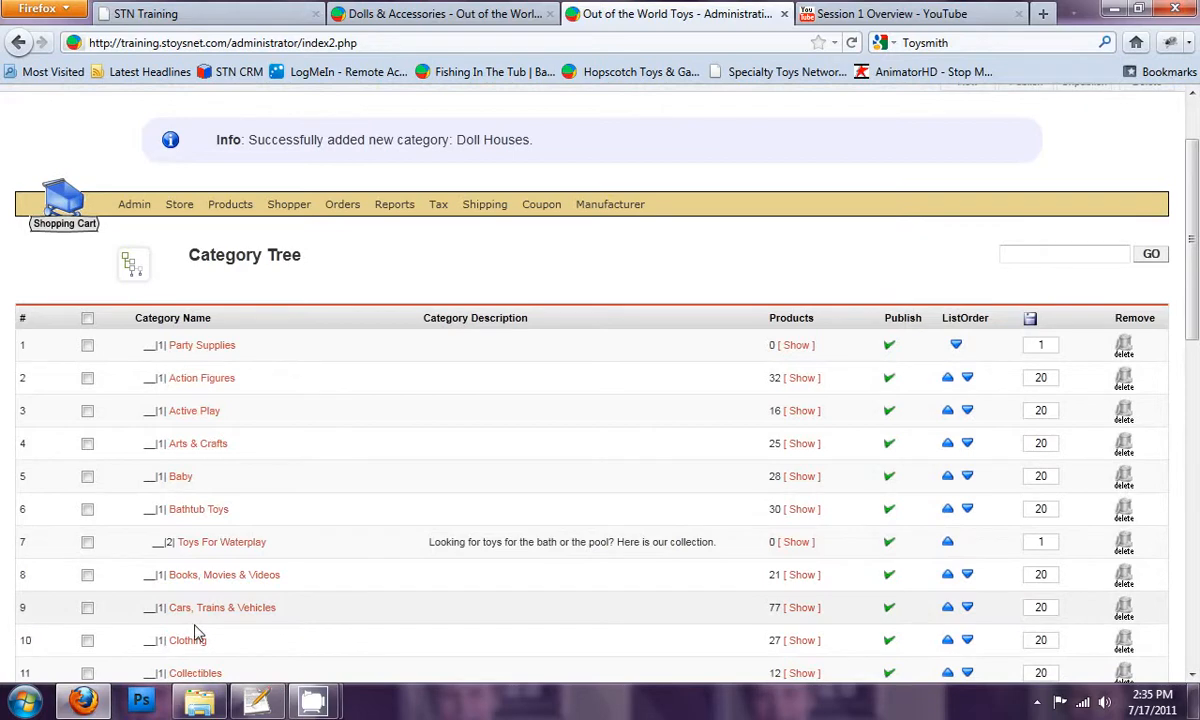
{"action": "scroll", "coordinate": [201, 627], "scroll_direction": "down", "scroll_amount": 2}
{"action": "scroll", "coordinate": [215, 605], "scroll_direction": "down", "scroll_amount": 2}
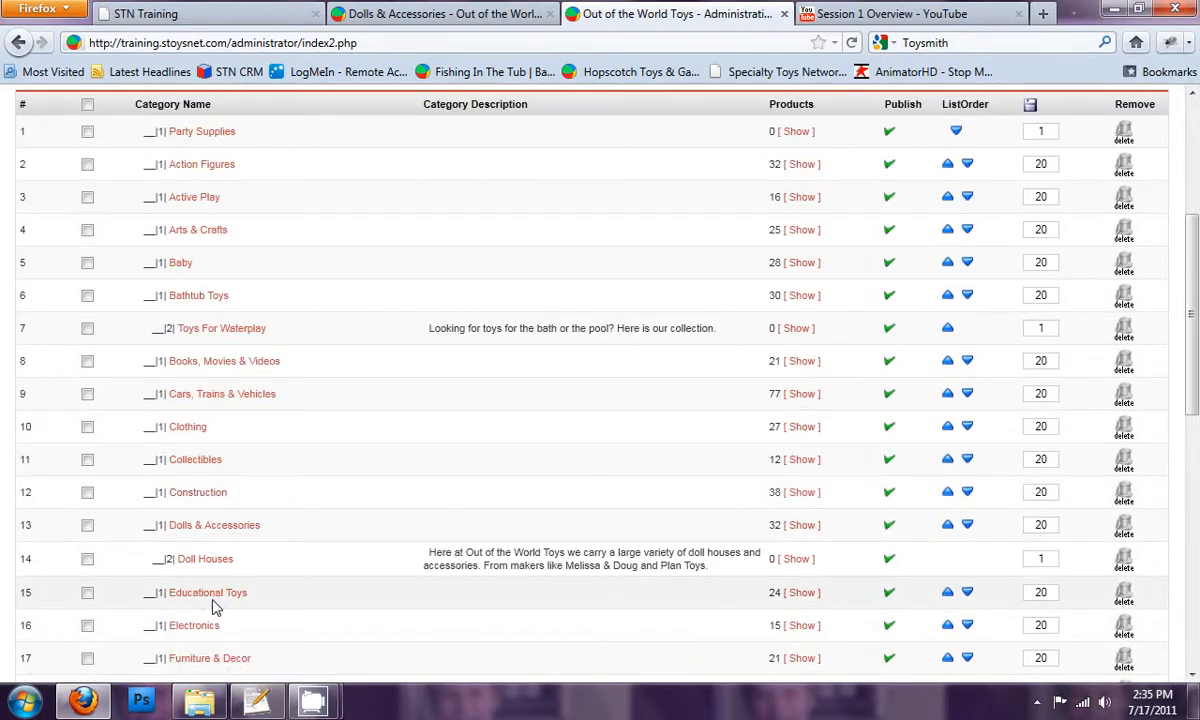
{"action": "key", "text": "ctrl+plus"}
{"action": "key", "text": "ctrl+plus"}
{"action": "key", "text": "ctrl+plus"}
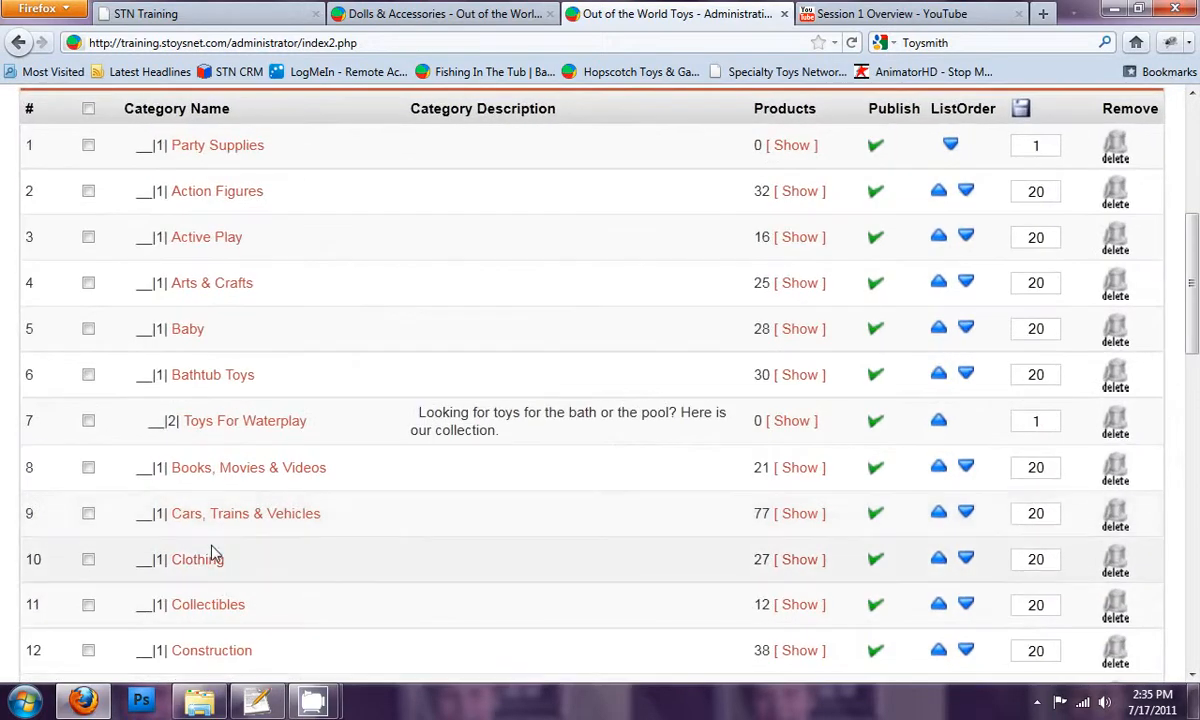
{"action": "scroll", "coordinate": [210, 545], "scroll_direction": "down", "scroll_amount": 10}
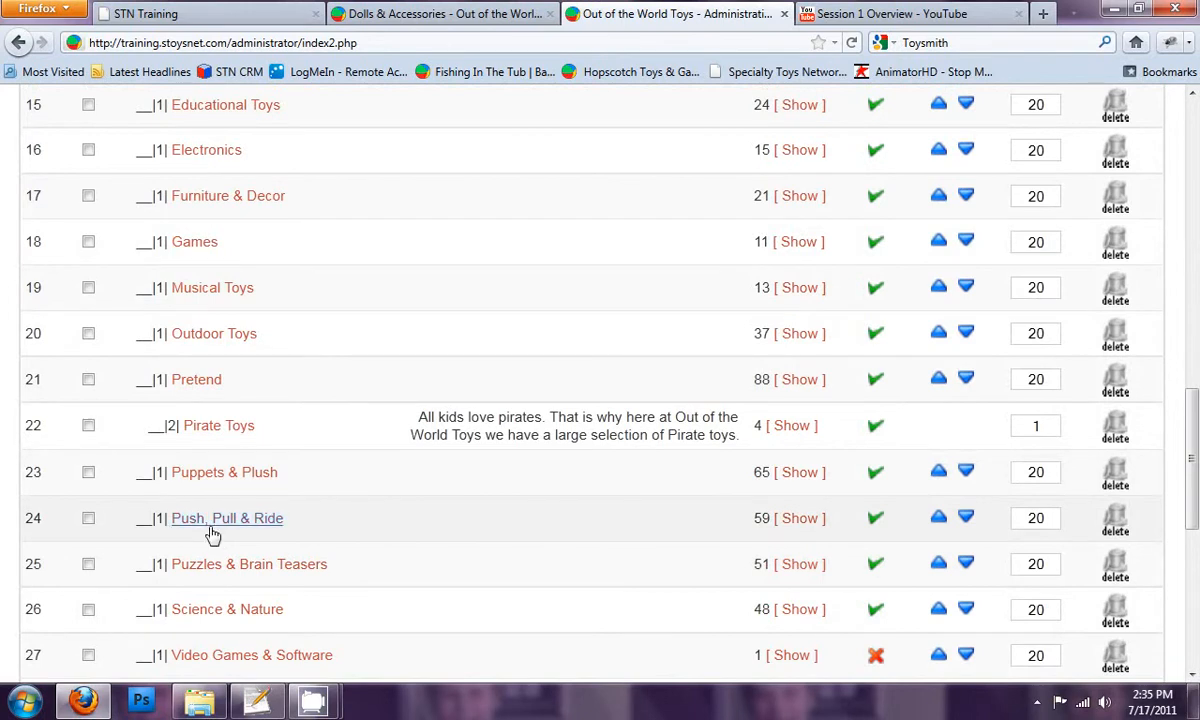
{"action": "scroll", "coordinate": [209, 533], "scroll_direction": "up", "scroll_amount": 3}
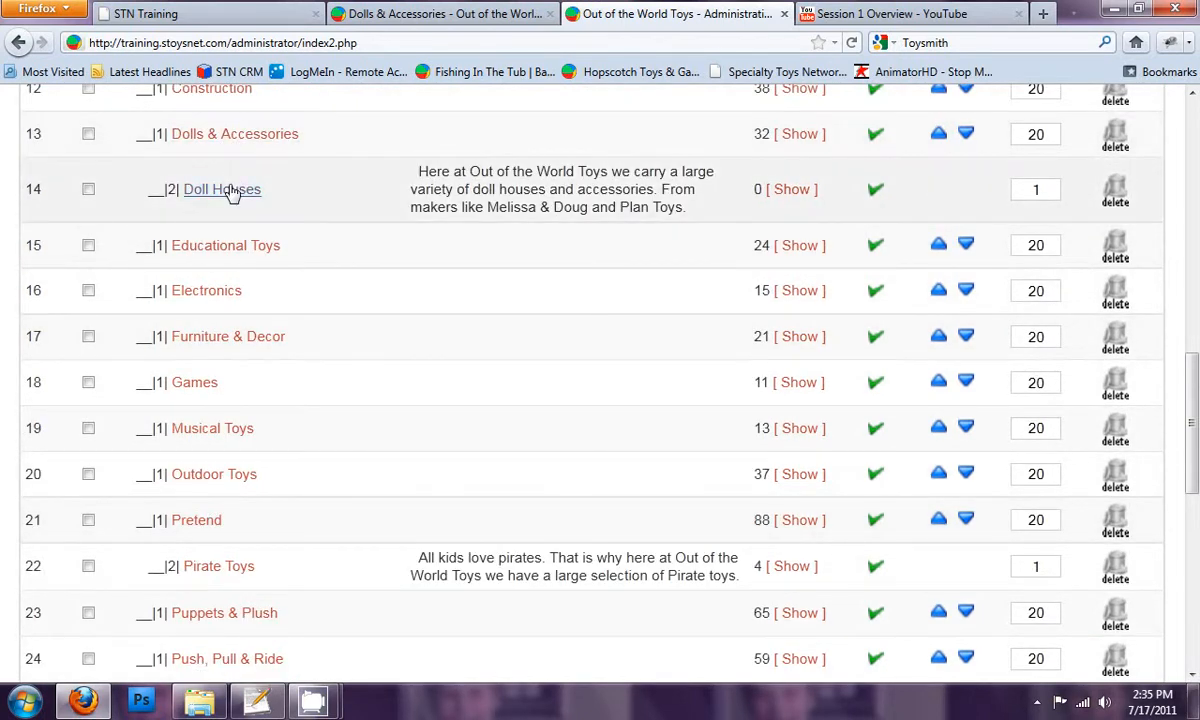
Examine the description and product count of the Doll Houses entry in the category tree
{"action": "left_click_drag", "start_coordinate": [419, 171], "coordinate": [697, 212]}
{"action": "left_click", "coordinate": [698, 215]}
{"action": "double_click", "coordinate": [760, 190]}
{"action": "left_click", "coordinate": [760, 165]}
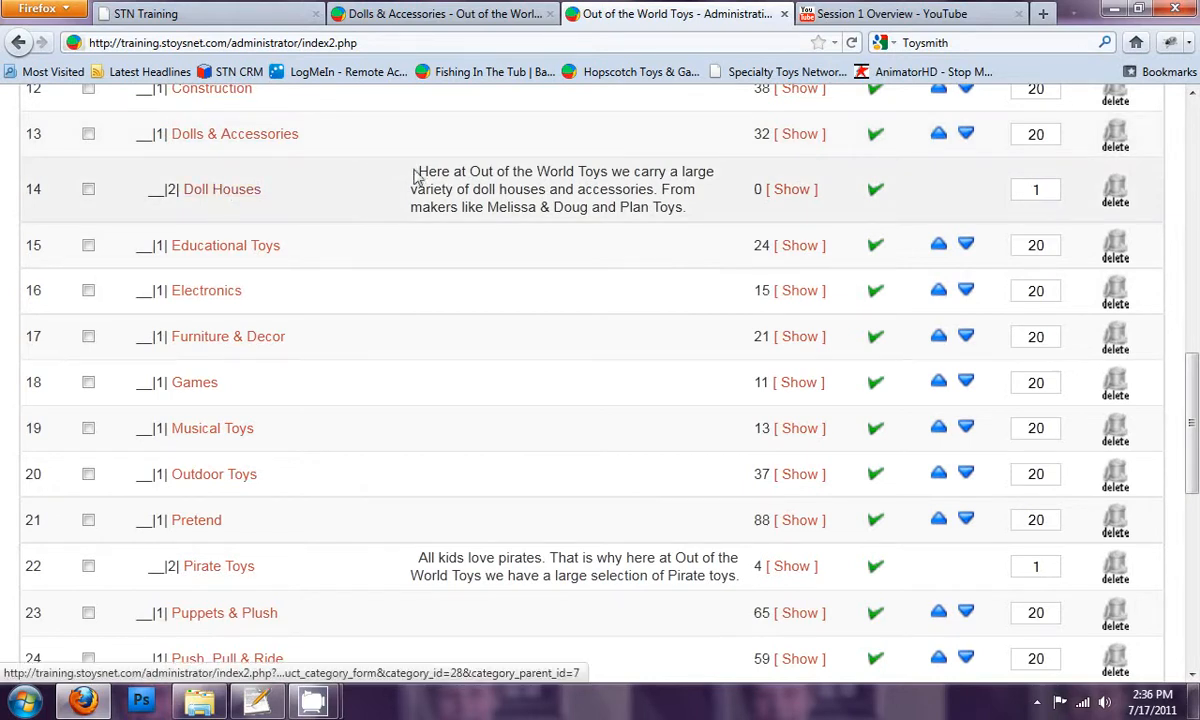
Switch to the storefront, load its home page and reduce the page zoom by two levels
{"action": "left_click", "coordinate": [462, 16]}
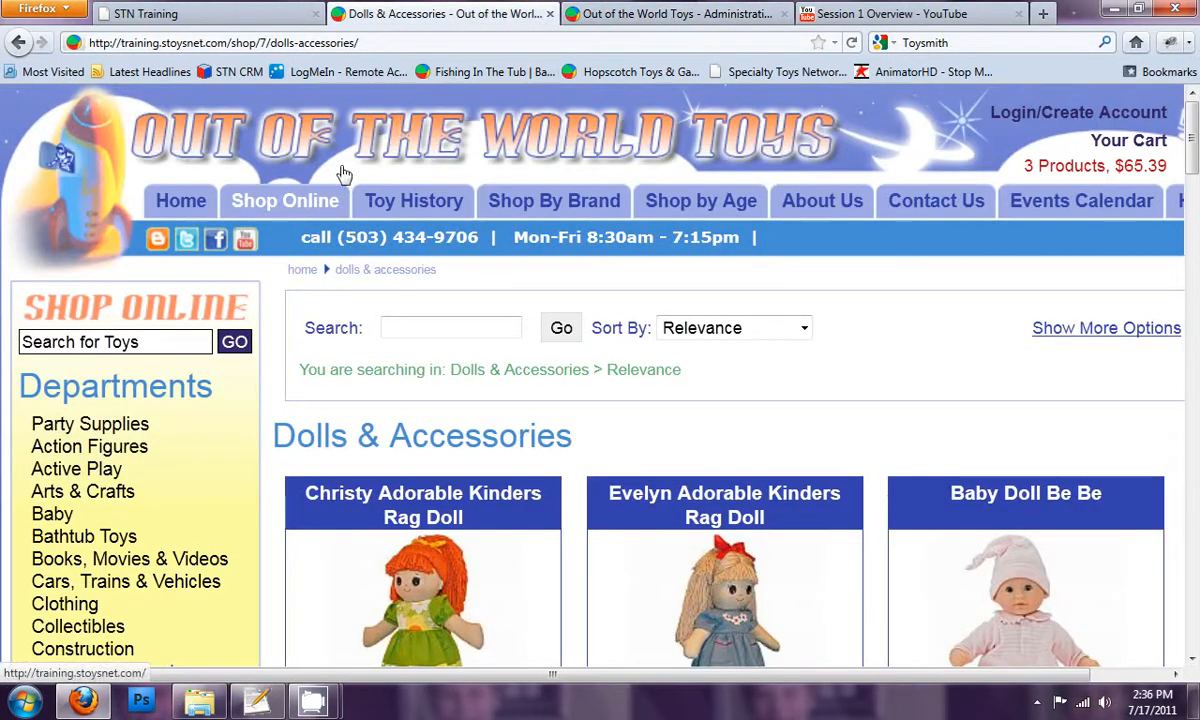
{"action": "left_click", "coordinate": [181, 207]}
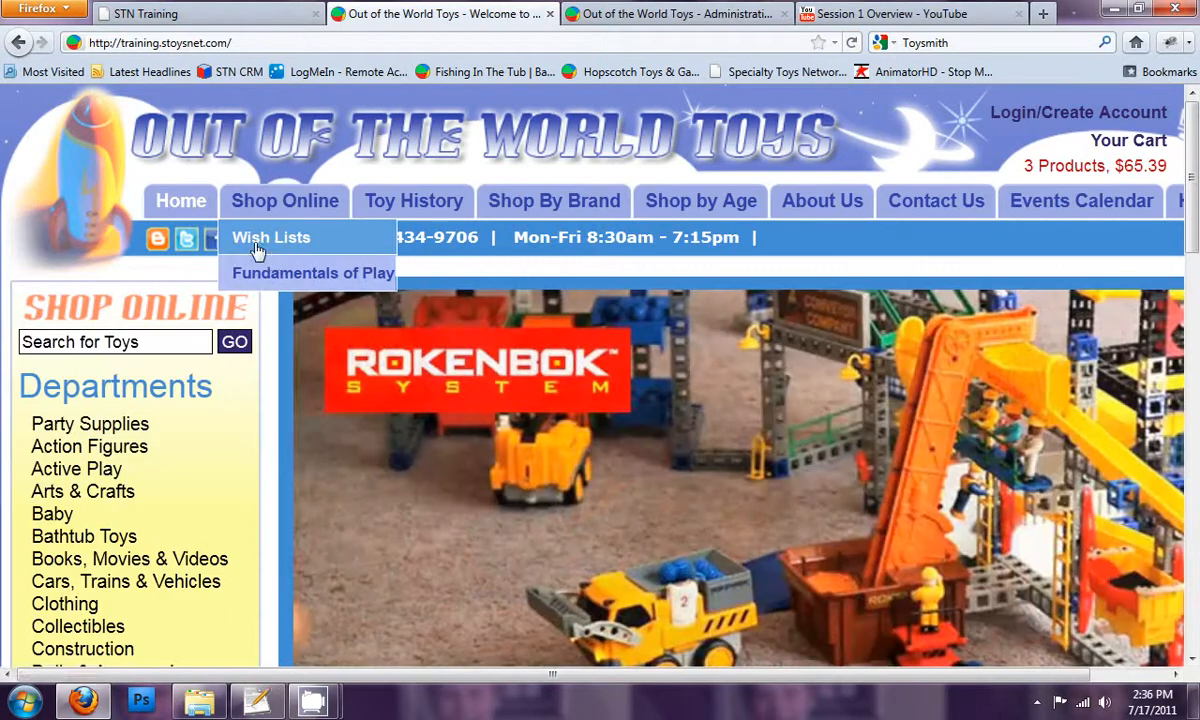
{"action": "key", "text": "ctrl+minus"}
{"action": "key", "text": "ctrl+minus"}
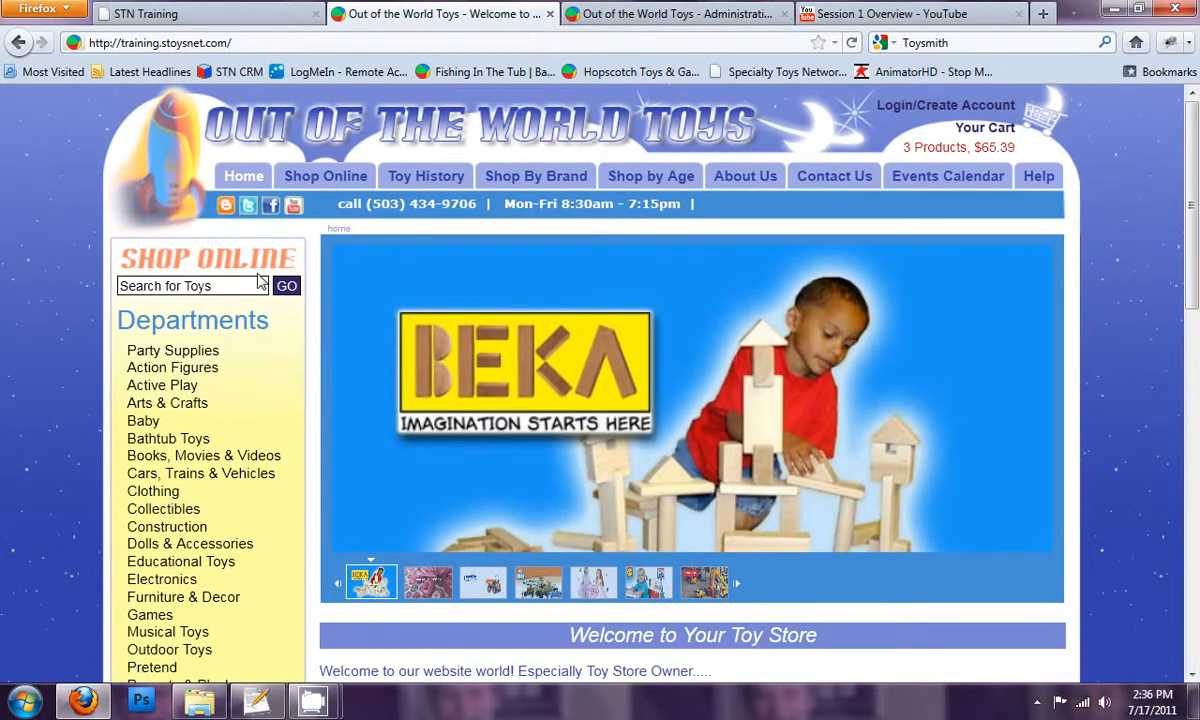
Open the Dolls & Accessories department on the storefront and view its Doll Houses subcategory
{"action": "scroll", "coordinate": [262, 300], "scroll_direction": "down", "scroll_amount": 3}
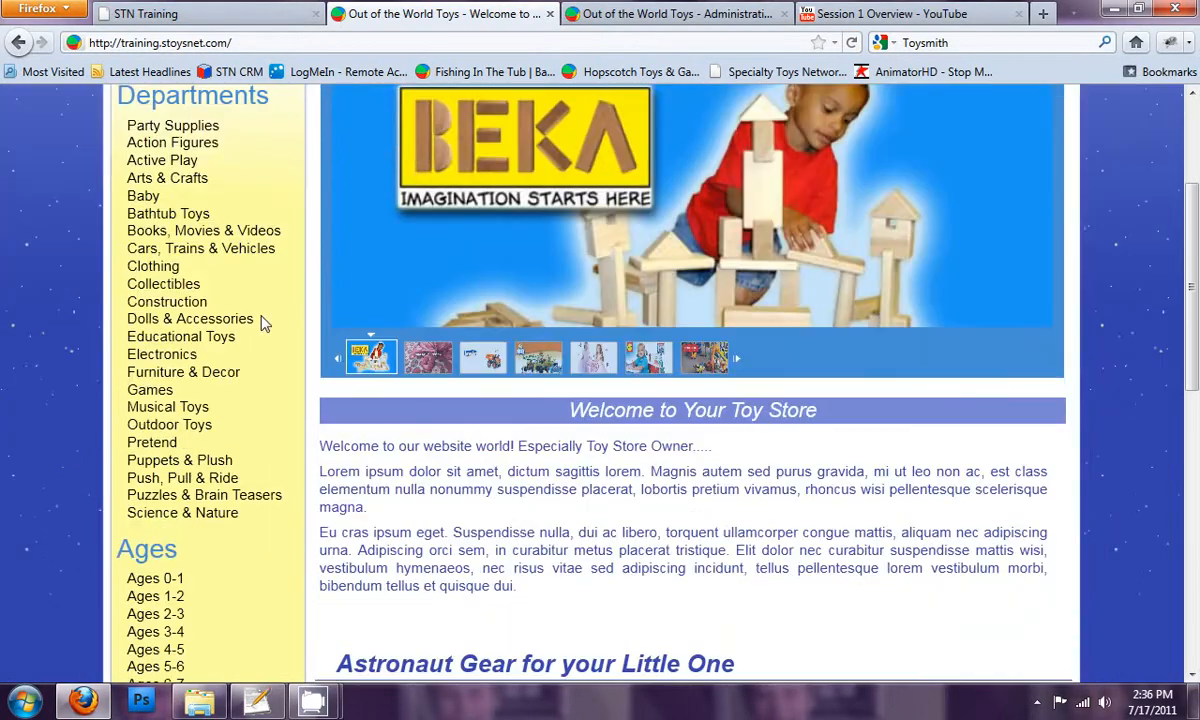
{"action": "left_click", "coordinate": [211, 322]}
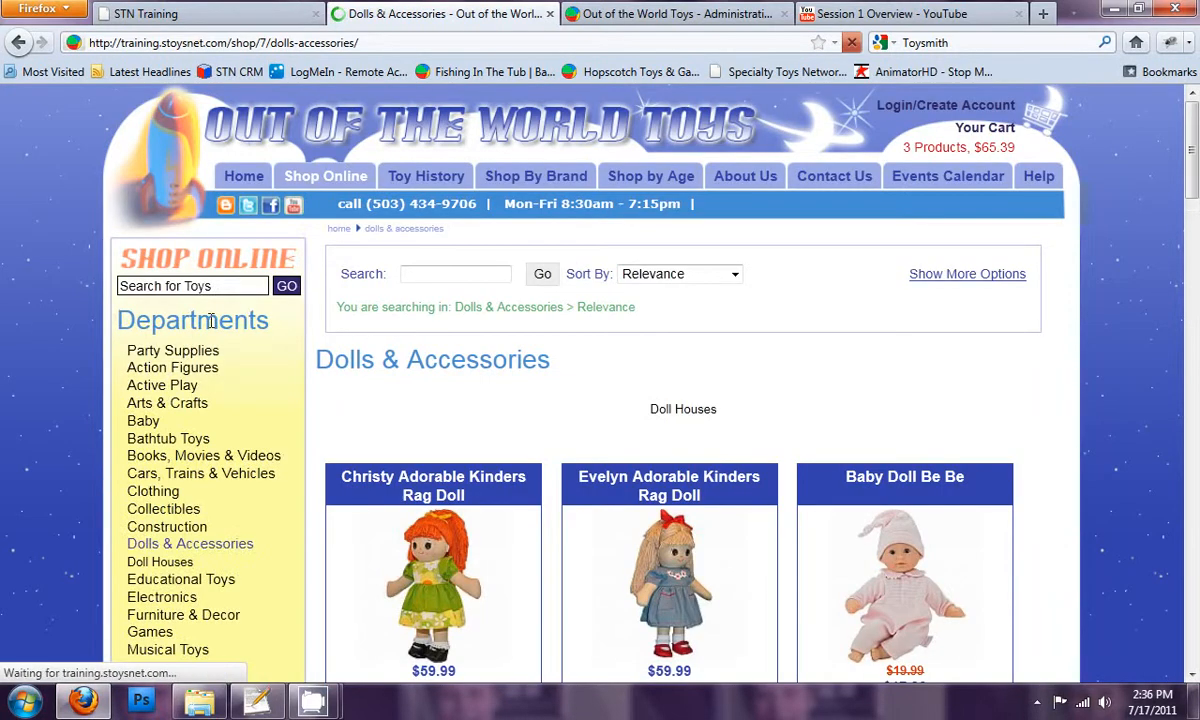
{"action": "scroll", "coordinate": [225, 360], "scroll_direction": "down", "scroll_amount": 3}
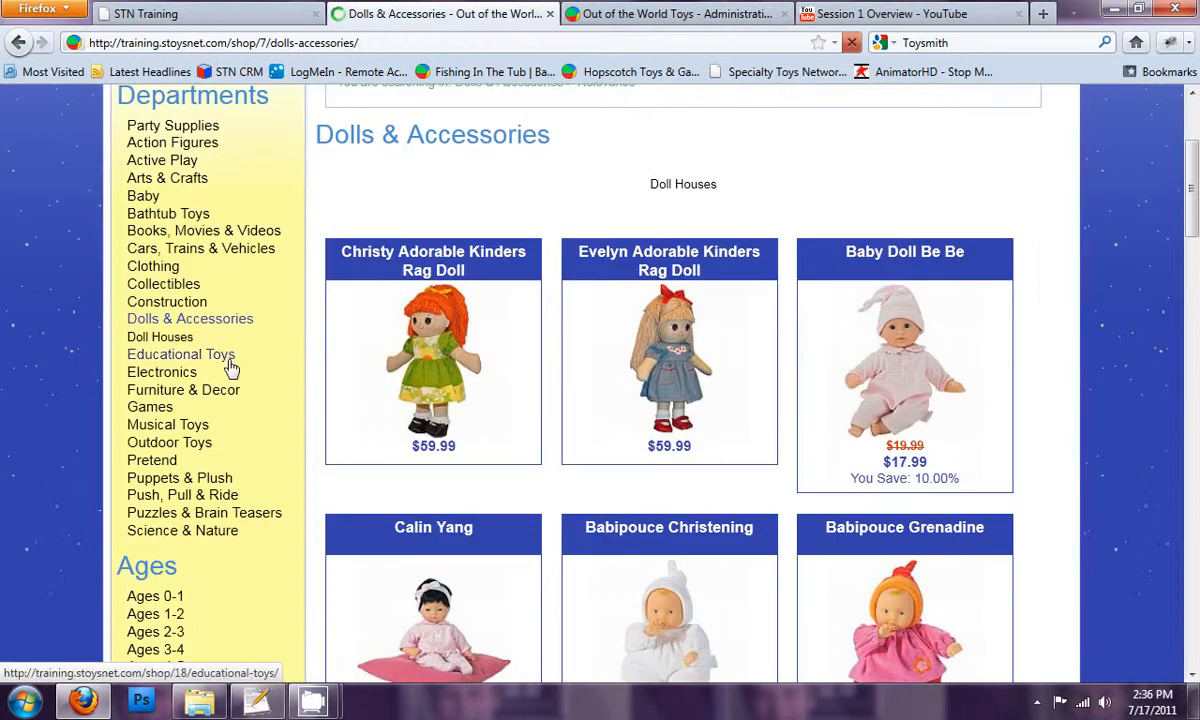
{"action": "left_click", "coordinate": [157, 341]}
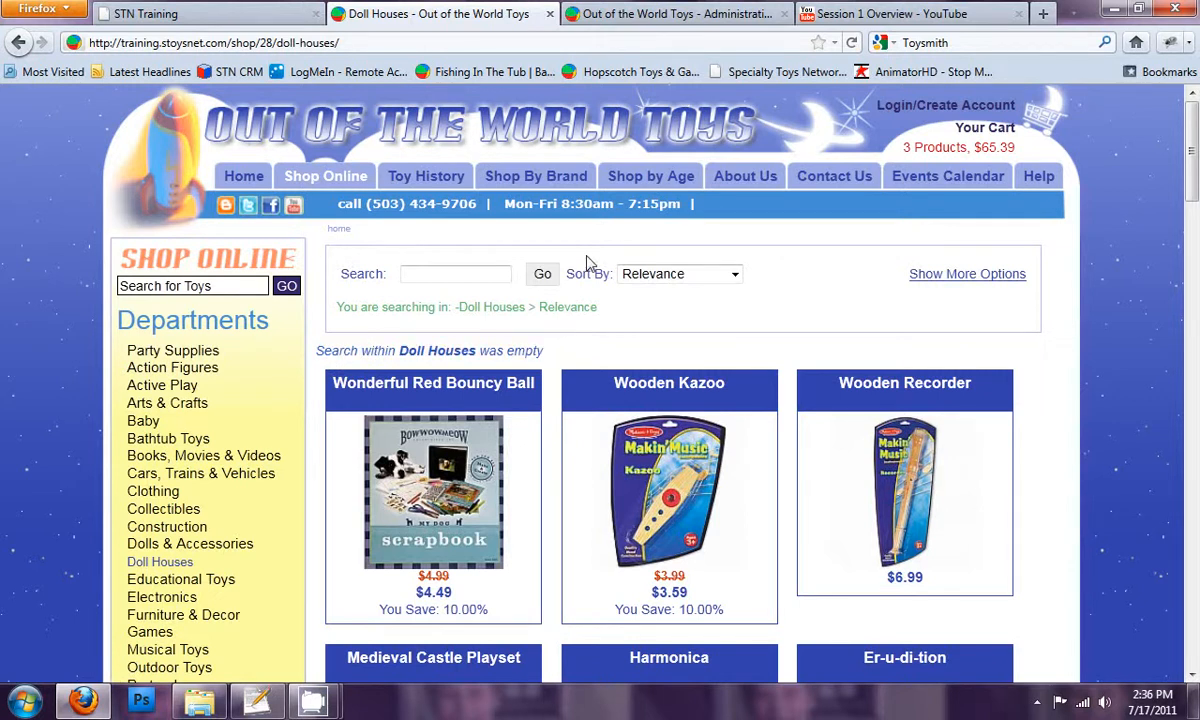
Return to the store administration, open the Product Editor and filter the products by category "doll"
{"action": "left_click", "coordinate": [648, 22]}
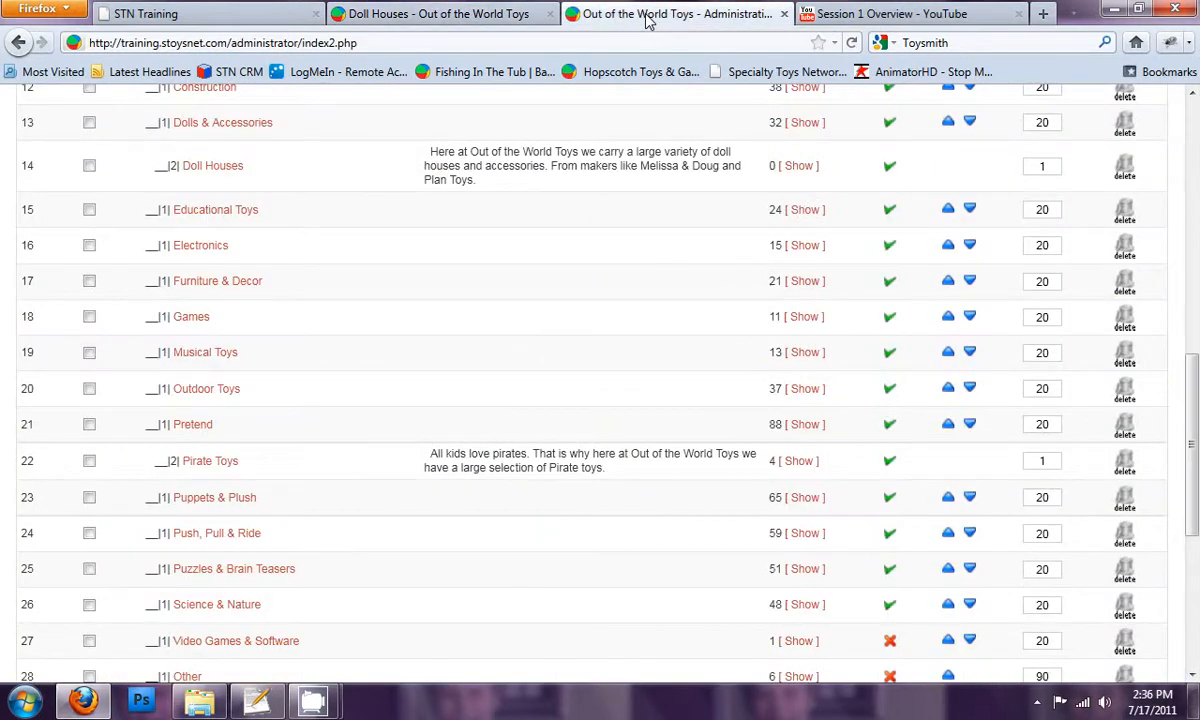
{"action": "scroll", "coordinate": [394, 308], "scroll_direction": "up", "scroll_amount": 10}
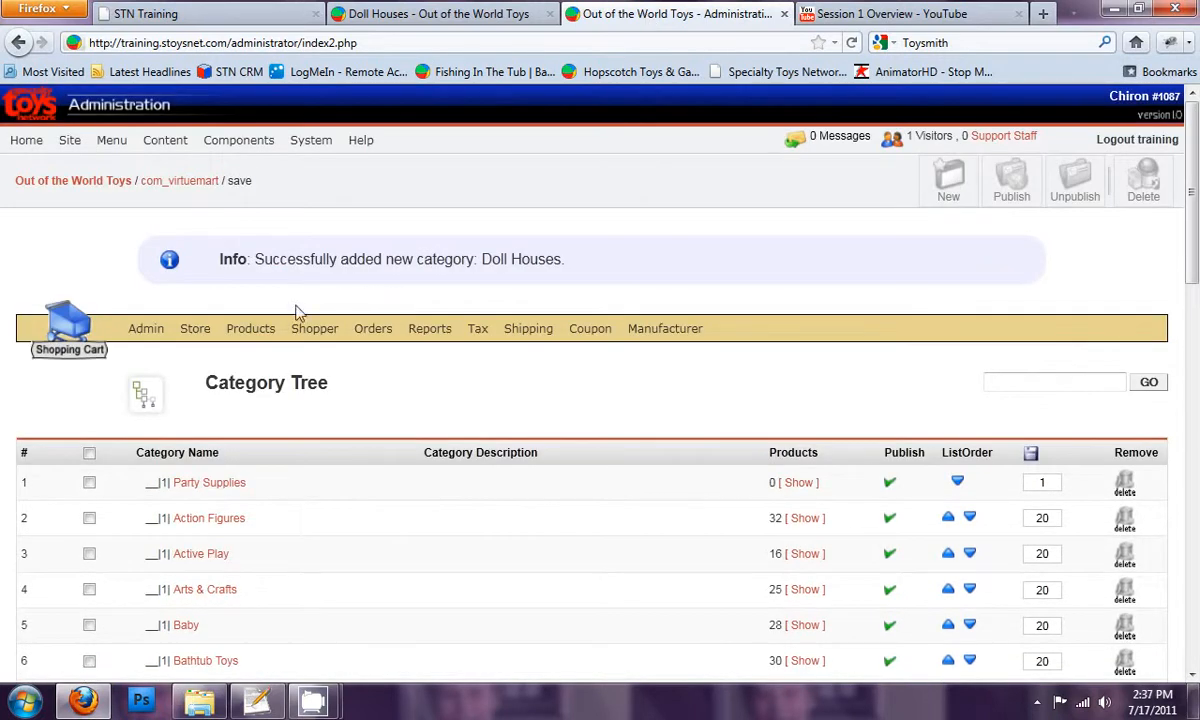
{"action": "mouse_move", "coordinate": [264, 330]}
{"action": "mouse_move", "coordinate": [271, 512]}
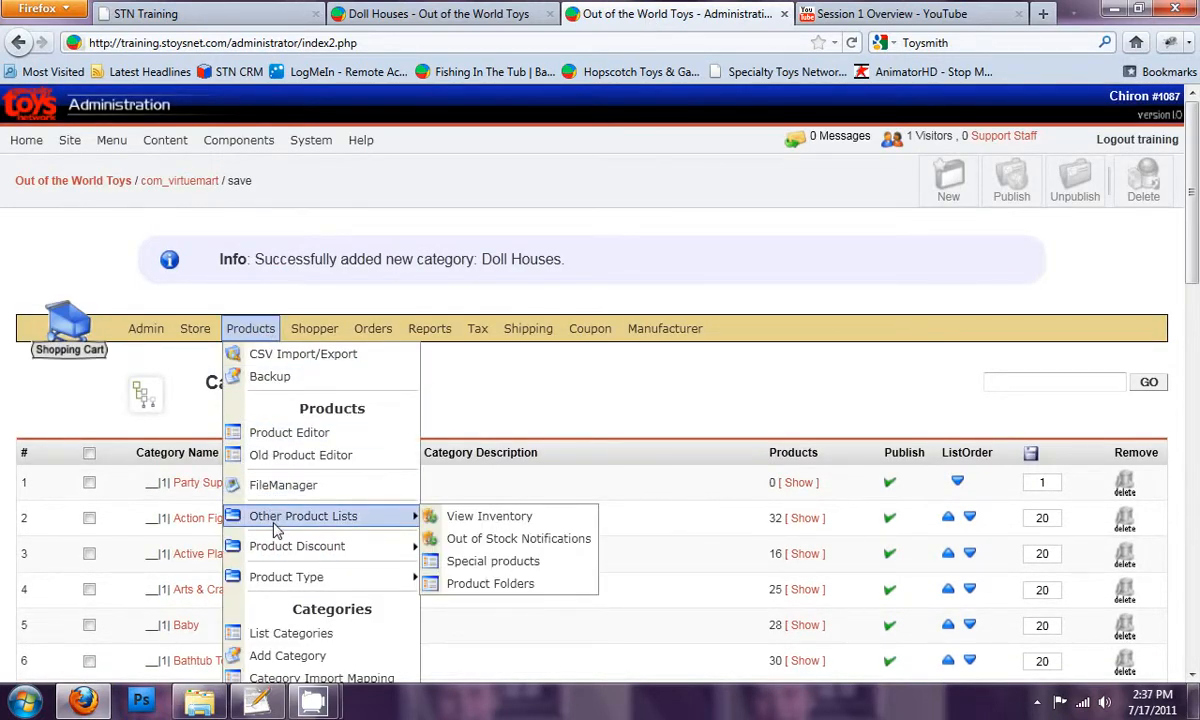
{"action": "left_click", "coordinate": [288, 436]}
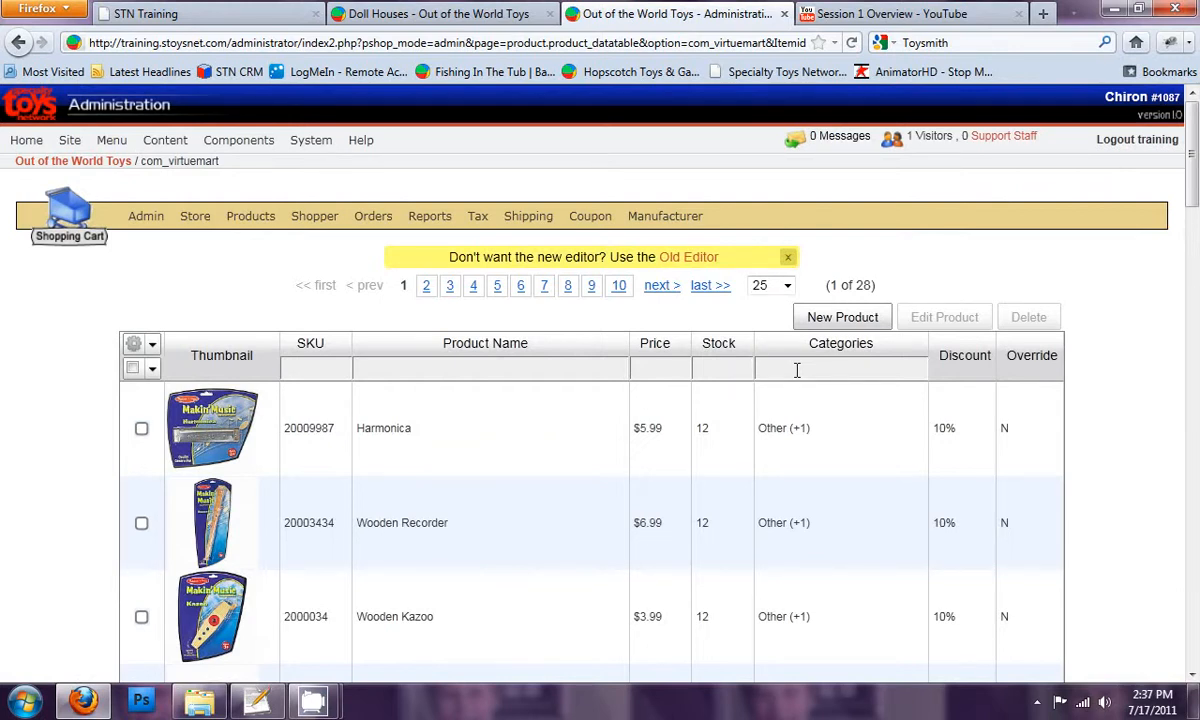
{"action": "type", "text": "doll"}
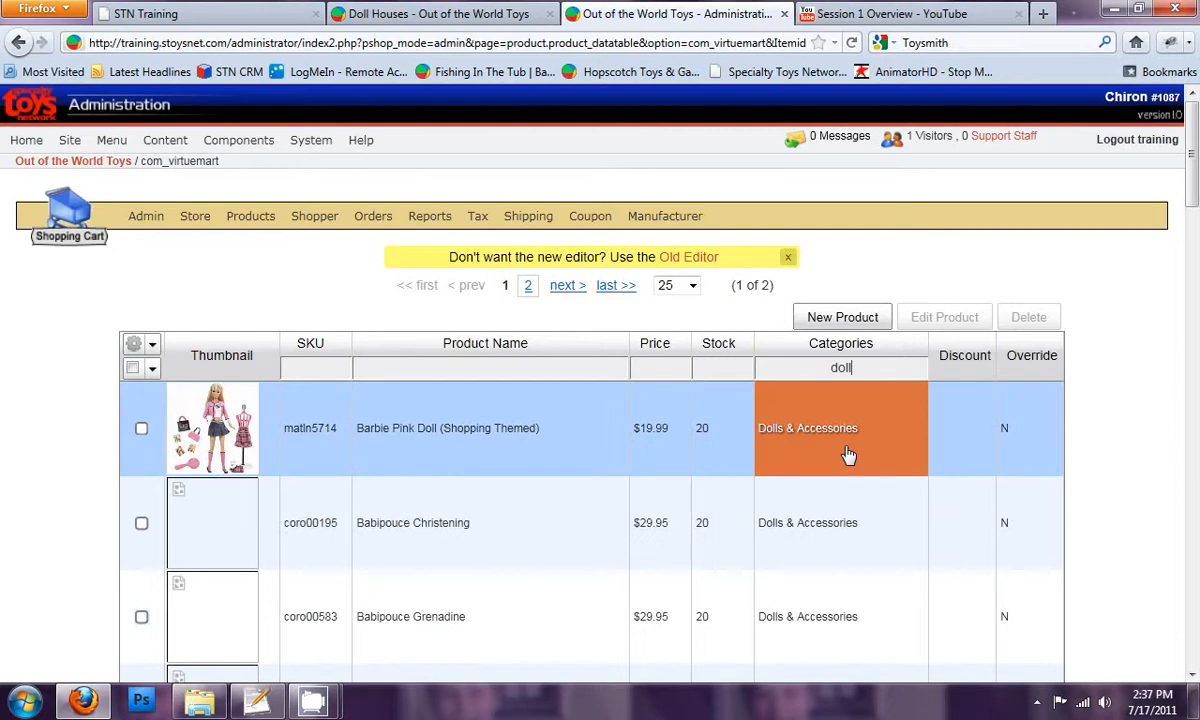
Look through the filtered doll products and go to the second page of the list
{"action": "scroll", "coordinate": [764, 528], "scroll_direction": "down", "scroll_amount": 8}
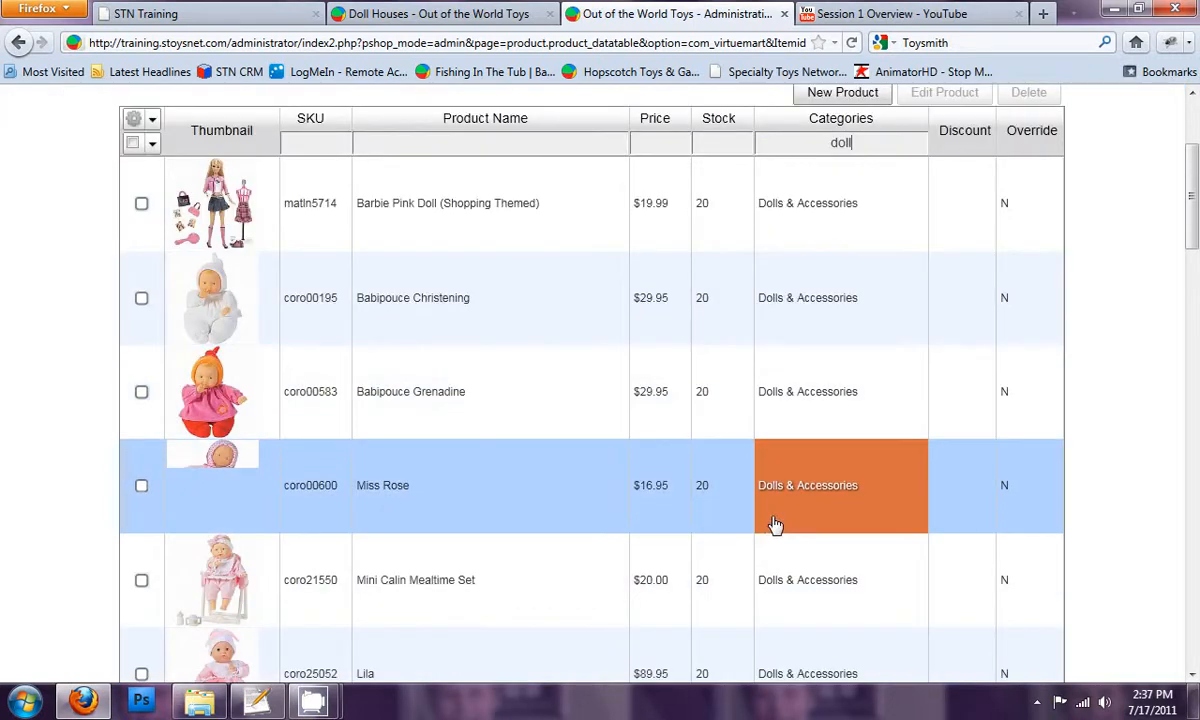
{"action": "scroll", "coordinate": [786, 525], "scroll_direction": "down", "scroll_amount": 8}
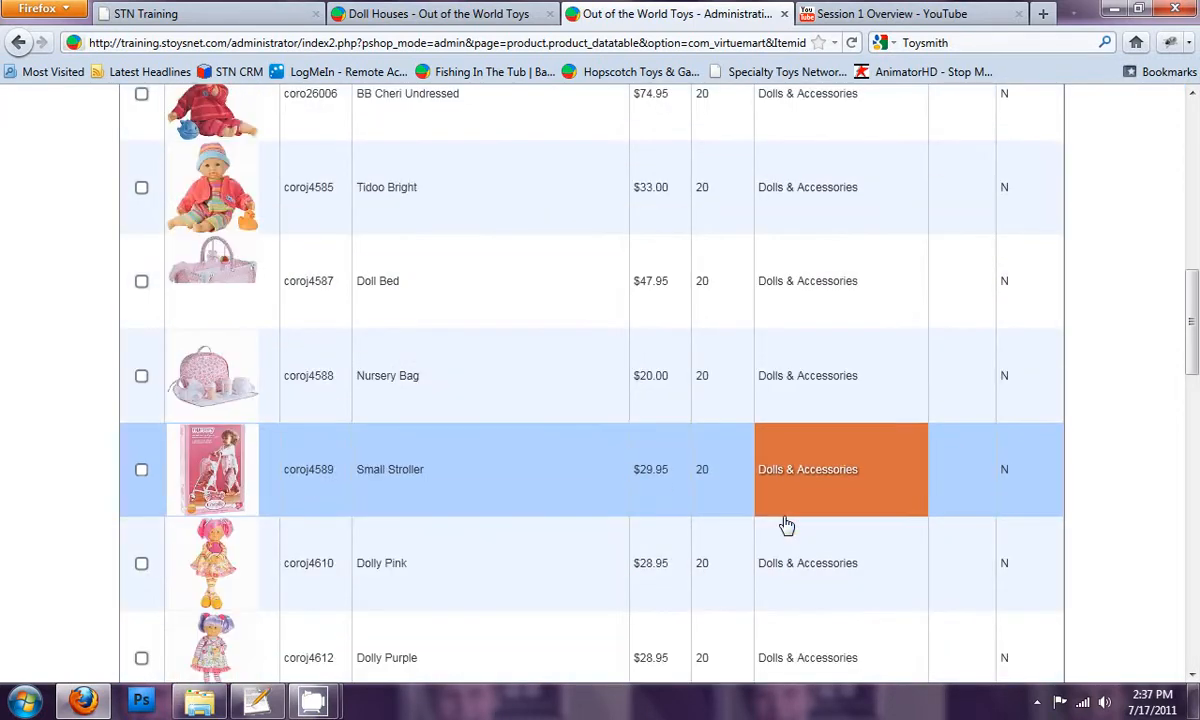
{"action": "scroll", "coordinate": [801, 531], "scroll_direction": "down", "scroll_amount": 7}
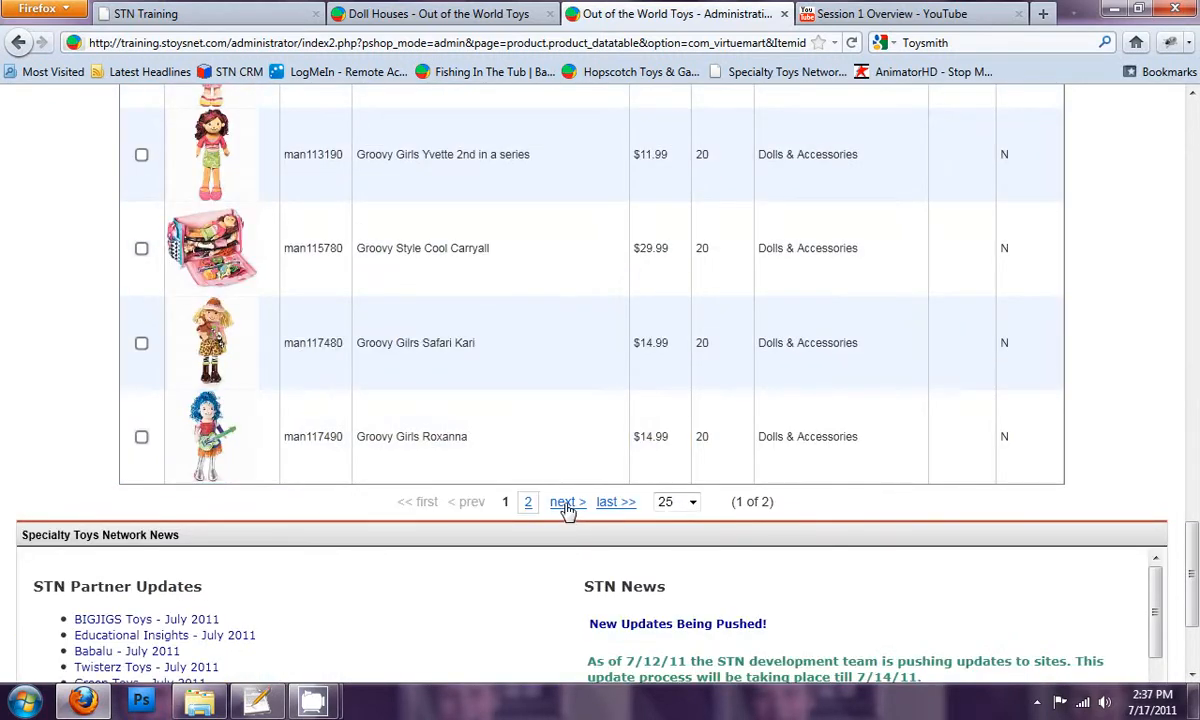
{"action": "left_click", "coordinate": [530, 501]}
{"action": "scroll", "coordinate": [763, 280], "scroll_direction": "up", "scroll_amount": 4}
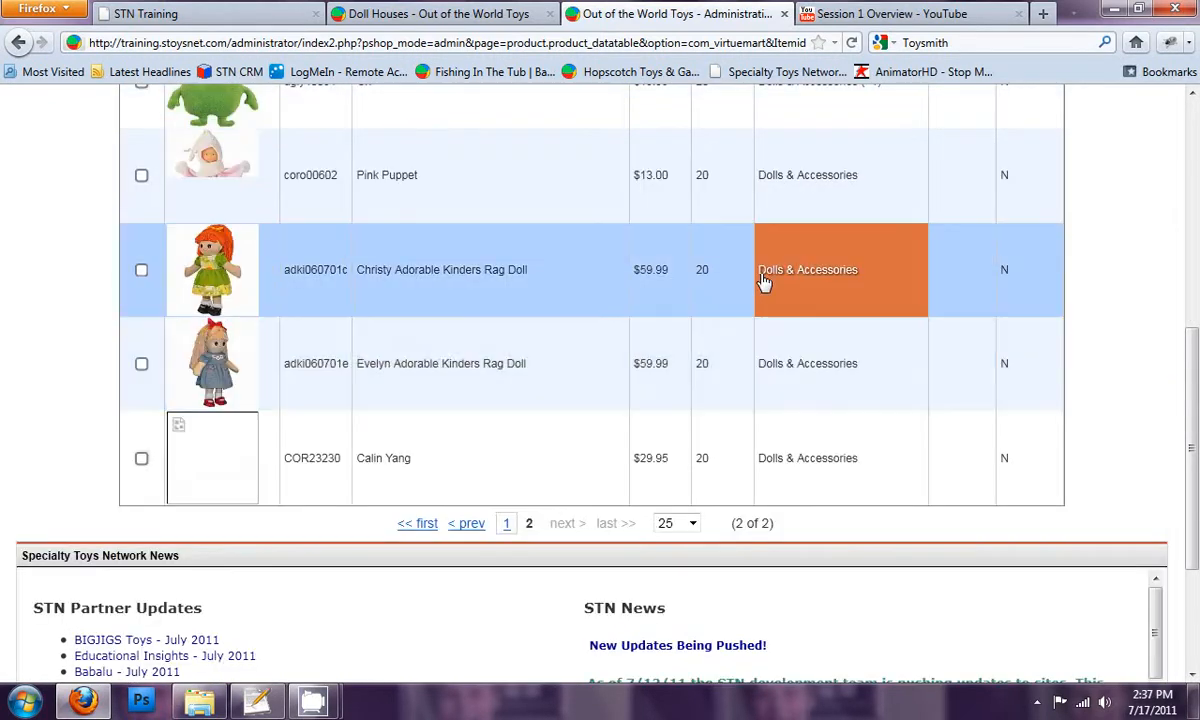
{"action": "scroll", "coordinate": [765, 283], "scroll_direction": "up", "scroll_amount": 5}
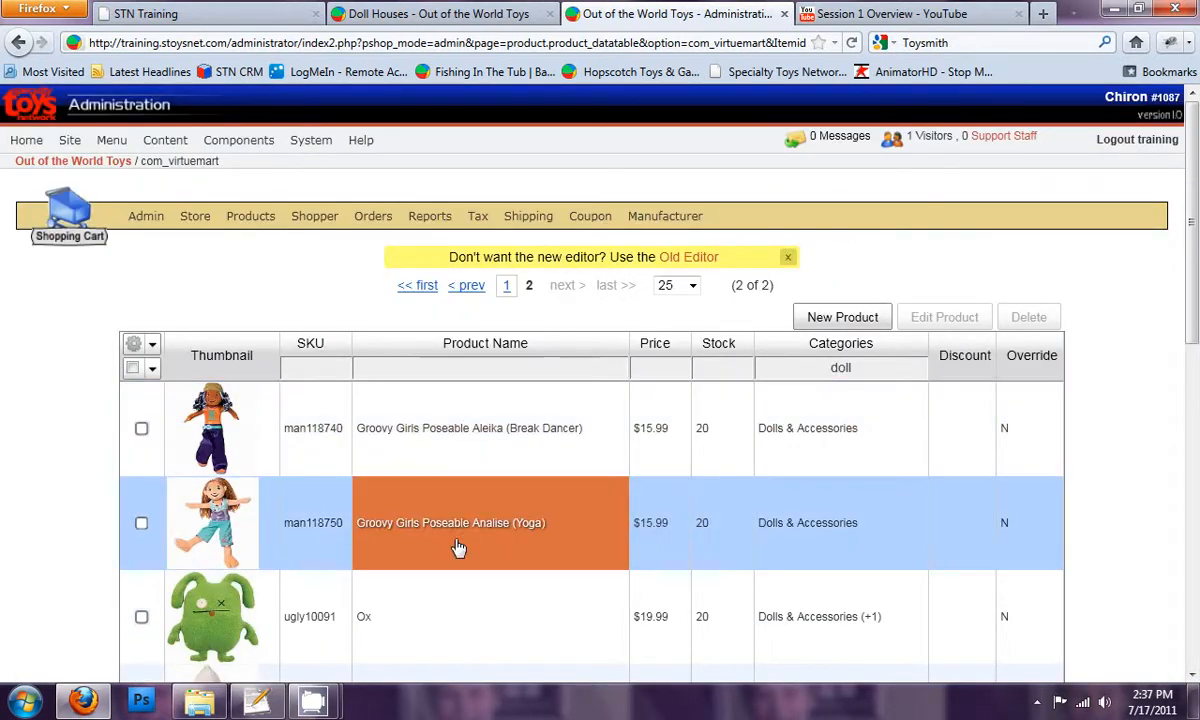
Add Groovy Girls Poseable Aleika (Break Dancer) and Analise (Yoga) to the Doll Houses category together and save
{"action": "left_click", "coordinate": [141, 430]}
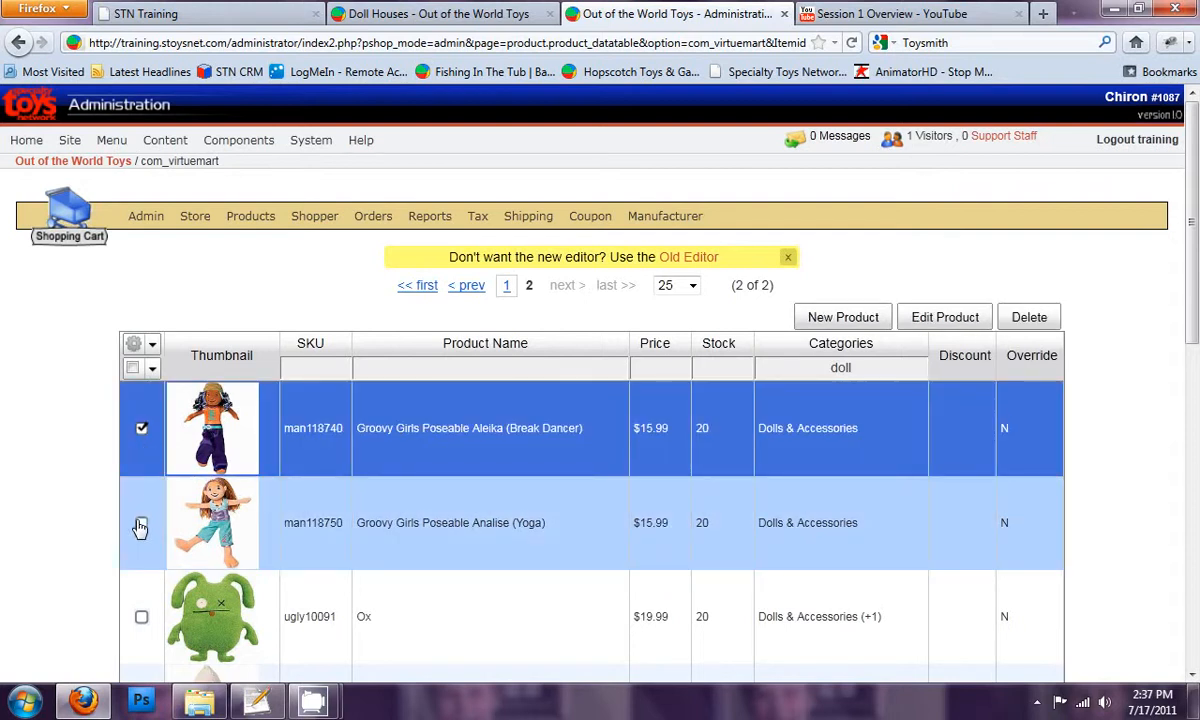
{"action": "left_click", "coordinate": [141, 523]}
{"action": "left_click", "coordinate": [796, 426]}
{"action": "left_click_drag", "start_coordinate": [911, 375], "coordinate": [910, 422]}
{"action": "left_click", "coordinate": [805, 415]}
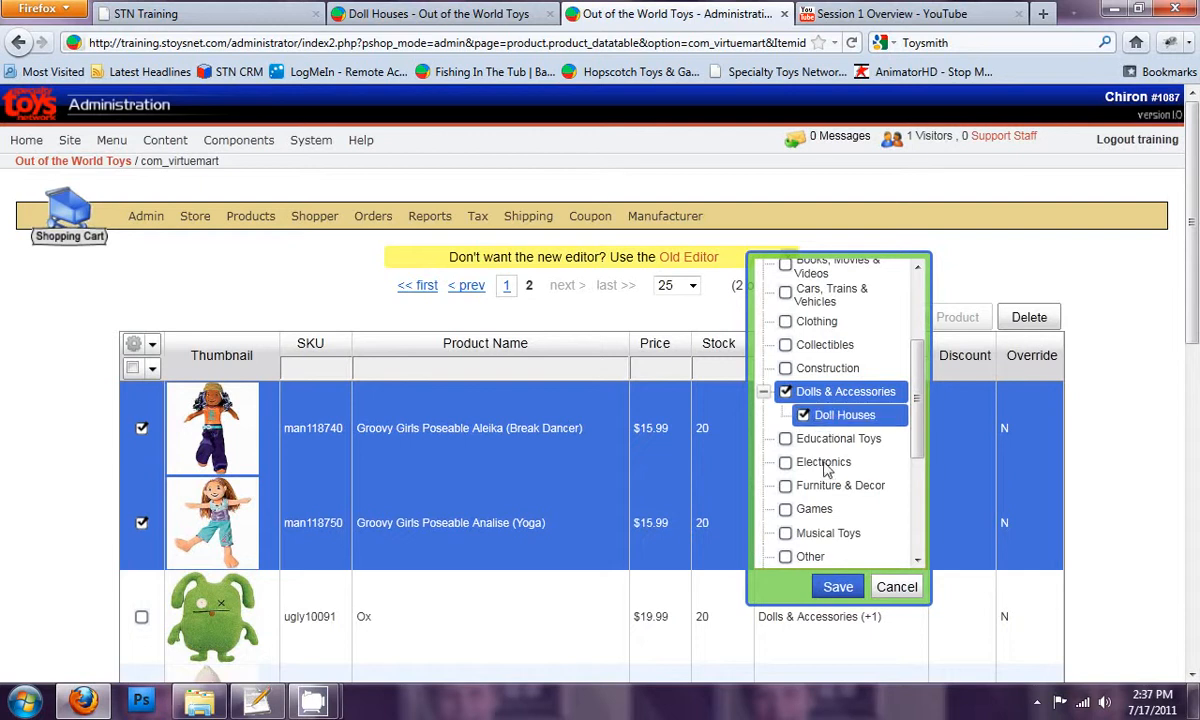
{"action": "left_click", "coordinate": [838, 588]}
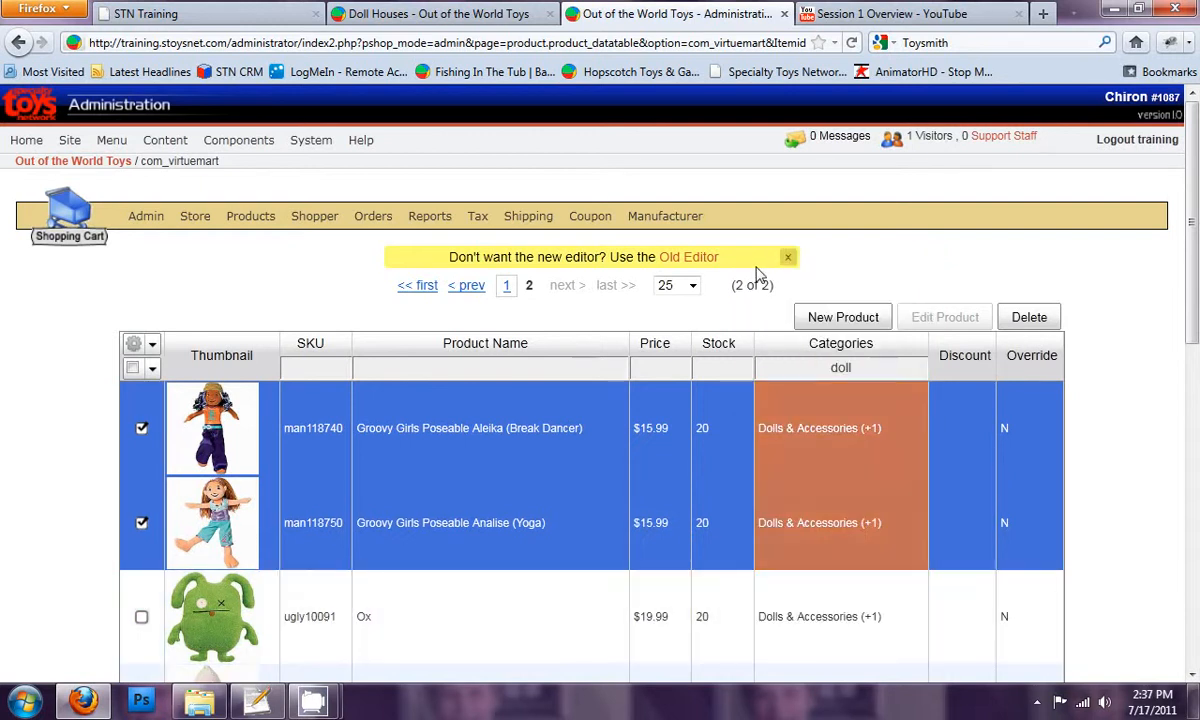
Reload the Doll Houses category on the storefront and check its description and products
{"action": "left_click", "coordinate": [452, 22]}
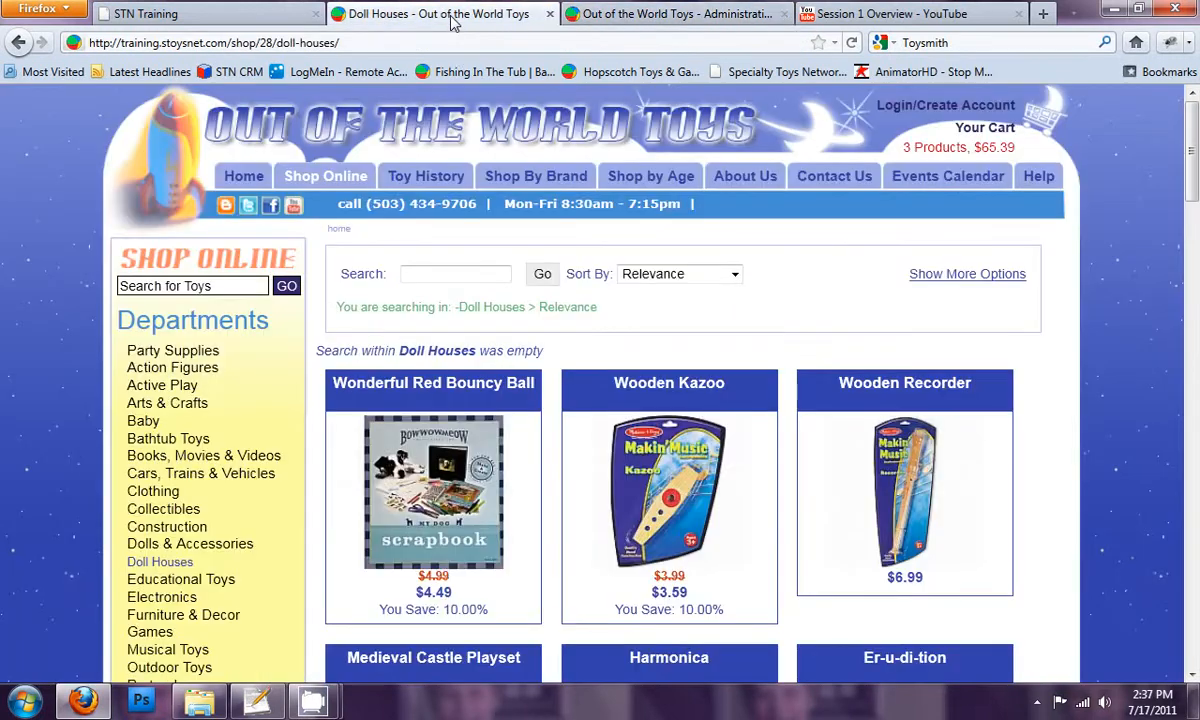
{"action": "left_click", "coordinate": [176, 563]}
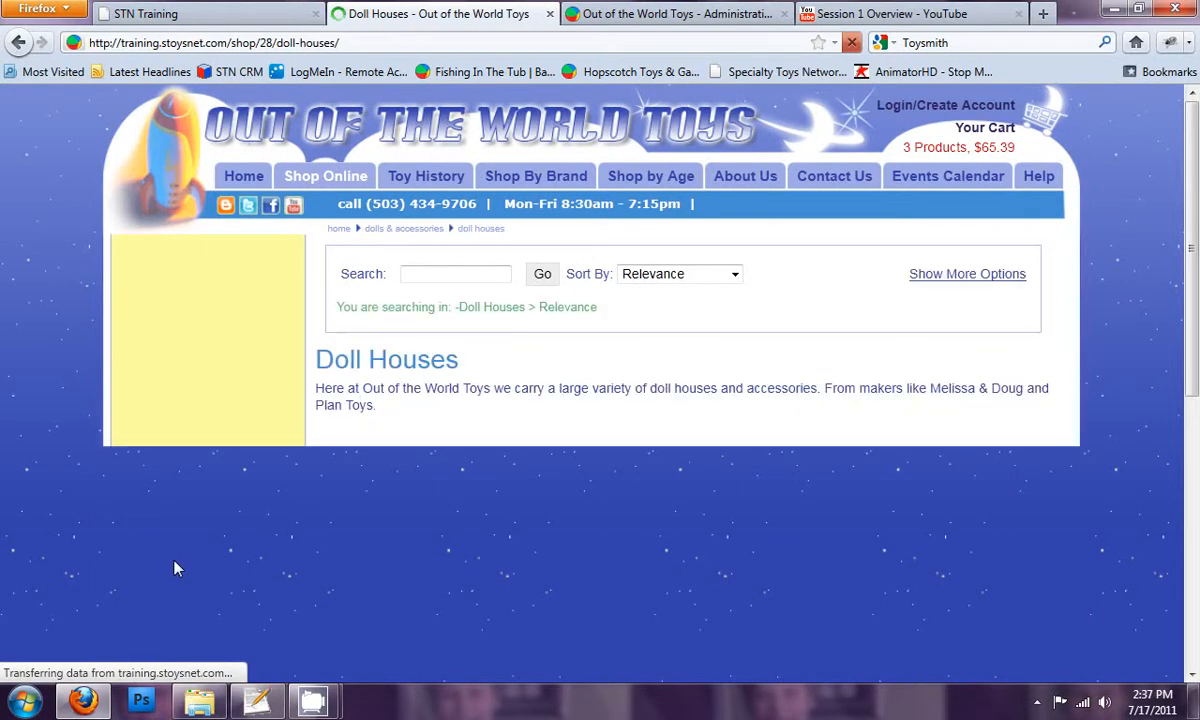
{"action": "scroll", "coordinate": [585, 390], "scroll_direction": "down", "scroll_amount": 2}
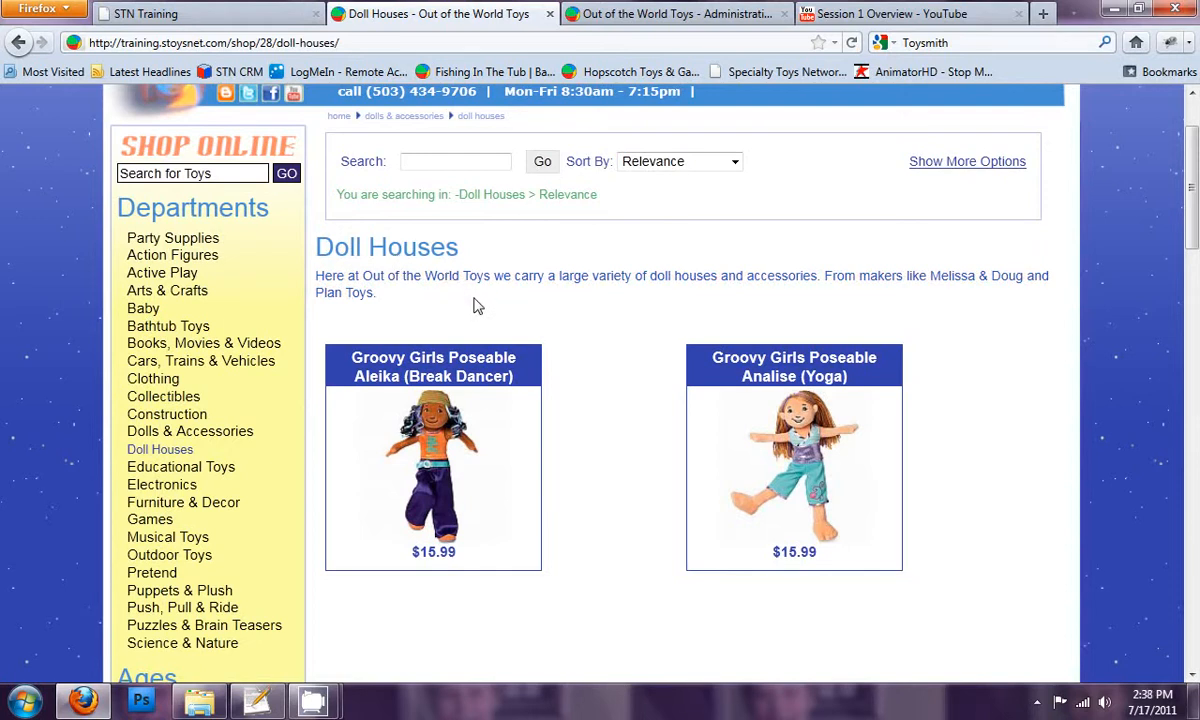
{"action": "scroll", "coordinate": [475, 303], "scroll_direction": "up", "scroll_amount": 2}
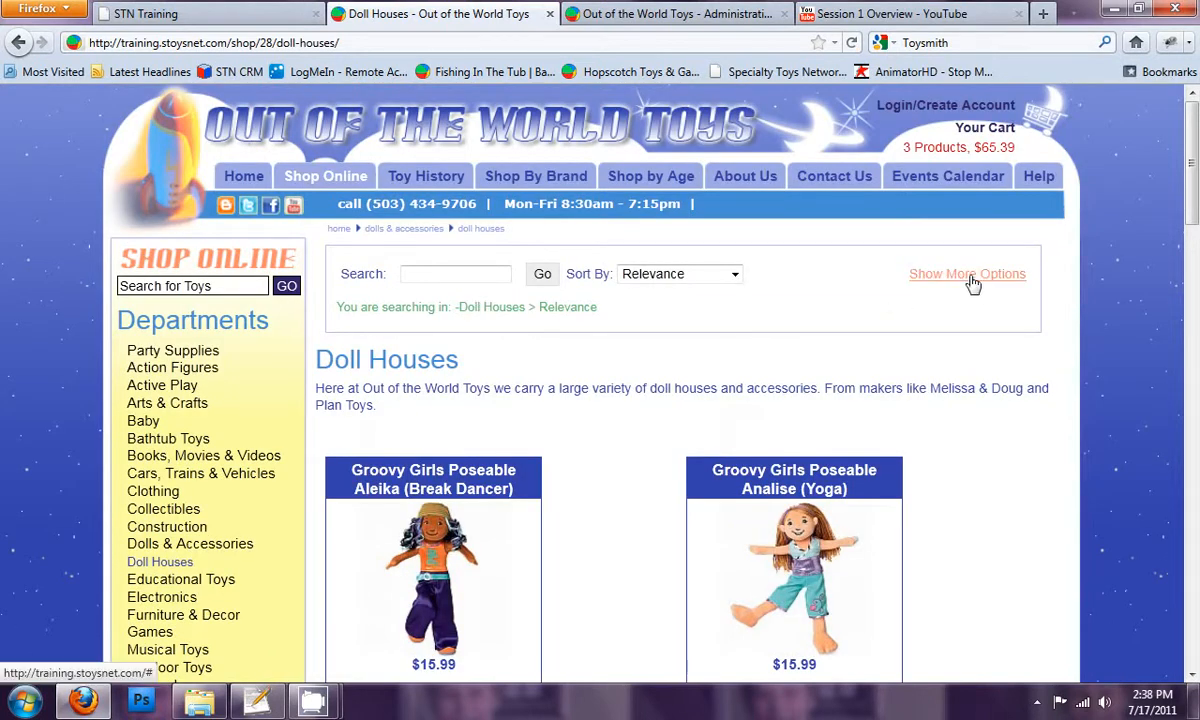
{"action": "scroll", "coordinate": [600, 425], "scroll_direction": "down", "scroll_amount": 4}
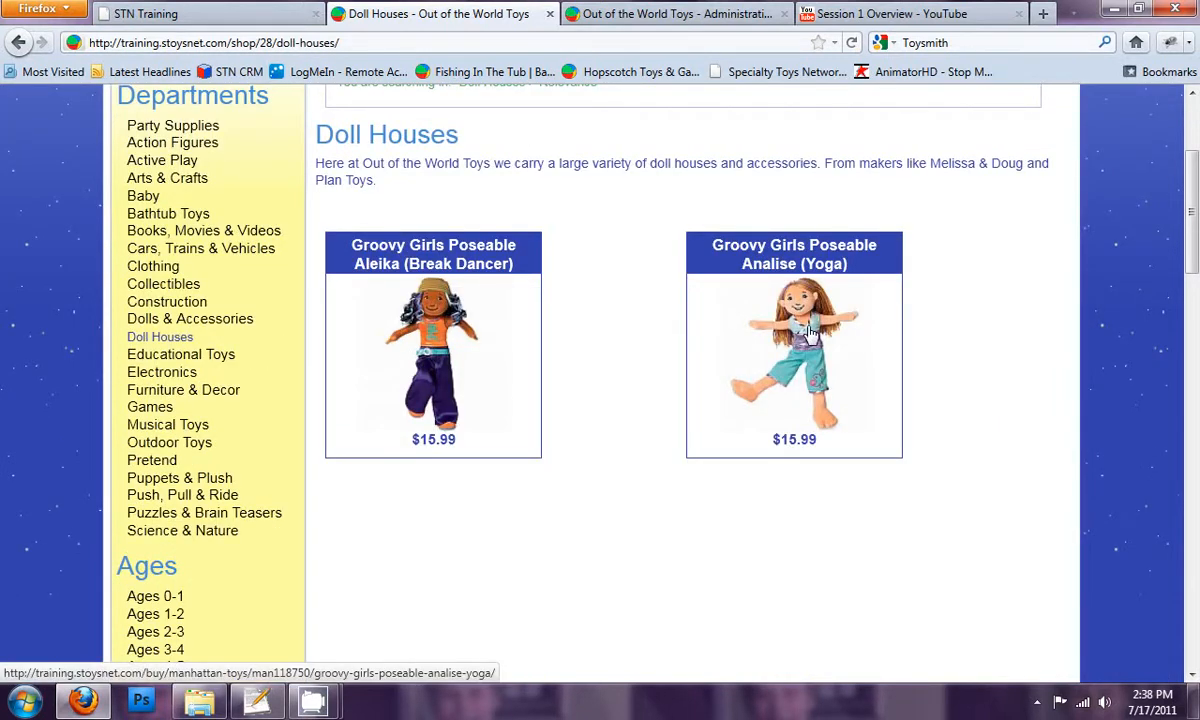
Open the Aleika (Break Dancer) product, return to the Doll Houses page and examine the category's web address
{"action": "left_click", "coordinate": [430, 333]}
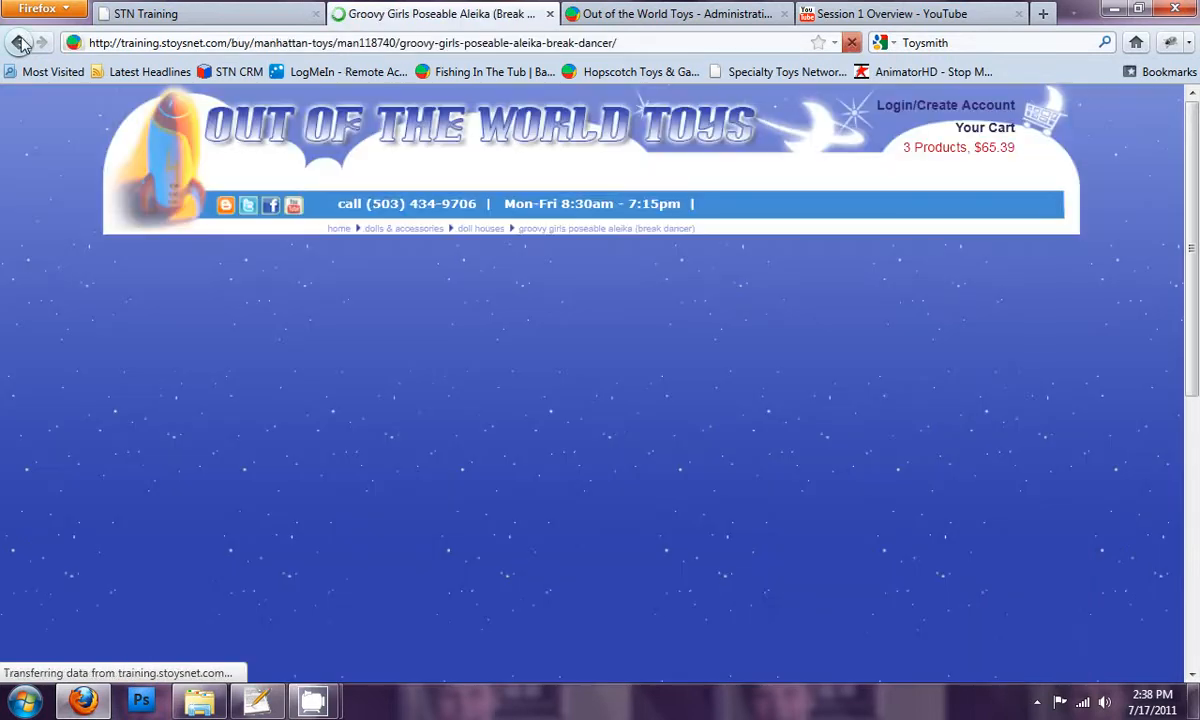
{"action": "left_click", "coordinate": [20, 43]}
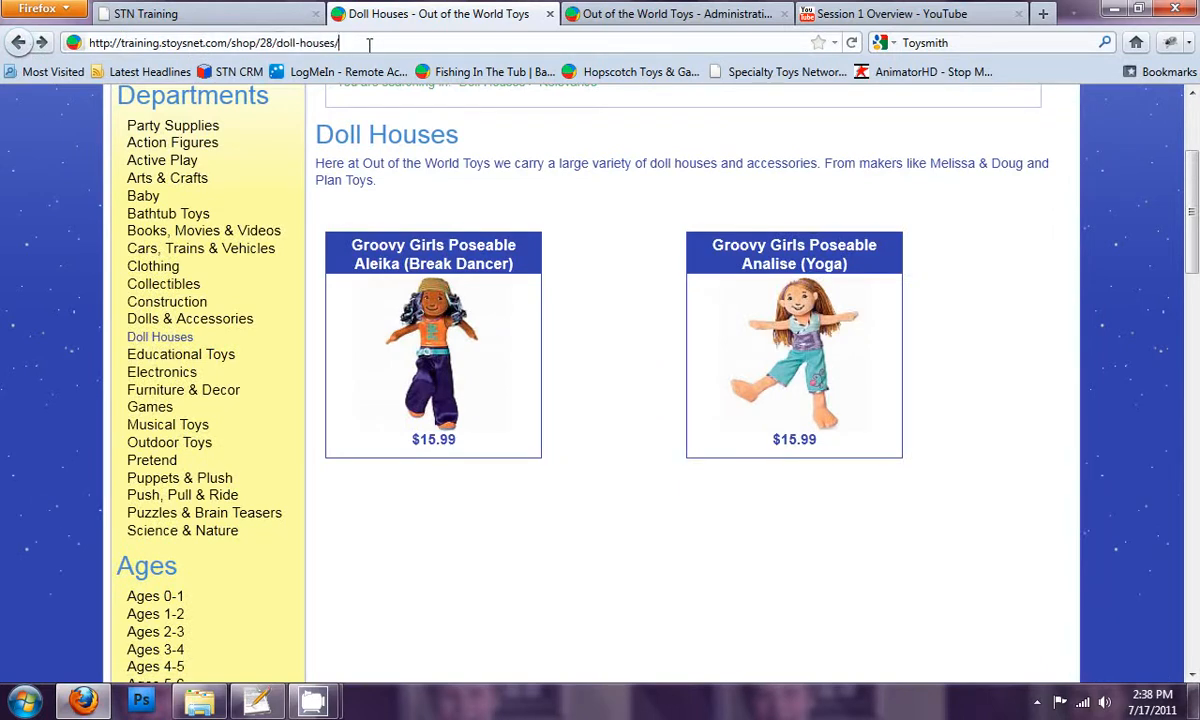
{"action": "left_click_drag", "start_coordinate": [345, 43], "coordinate": [105, 50]}
{"action": "left_click", "coordinate": [289, 43]}
View the Doll Houses page info, inspect its description meta tag and close the page info
{"action": "right_click", "coordinate": [587, 303]}
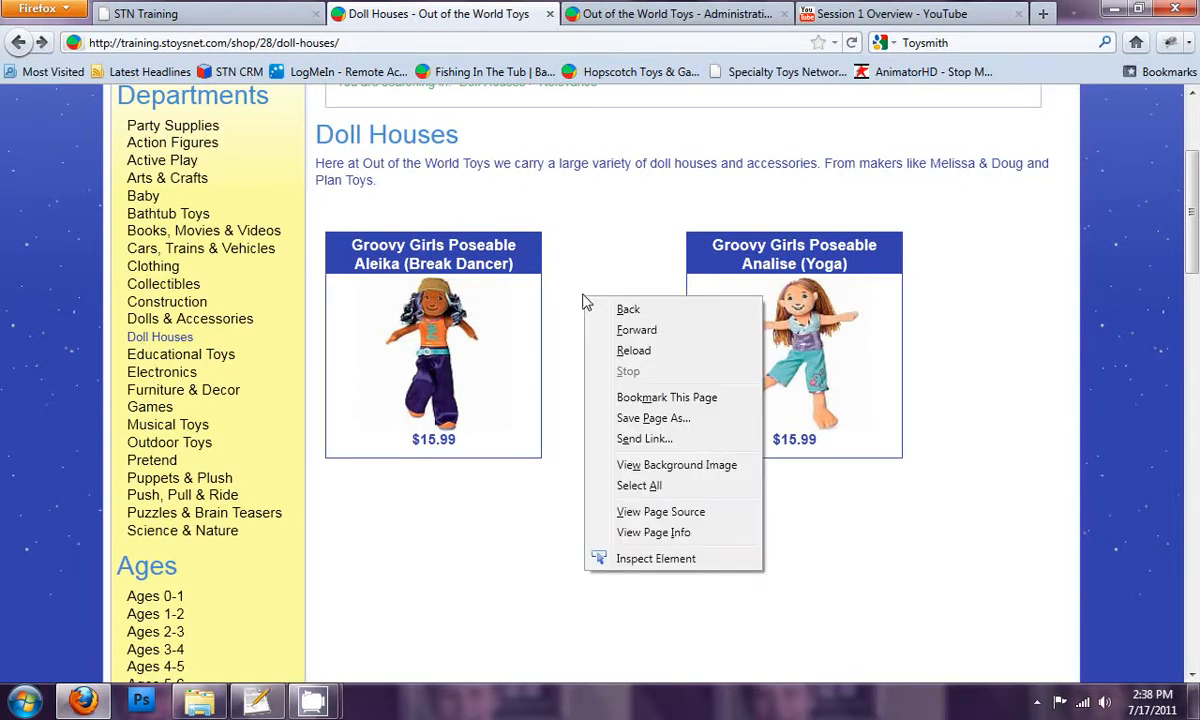
{"action": "left_click", "coordinate": [668, 535]}
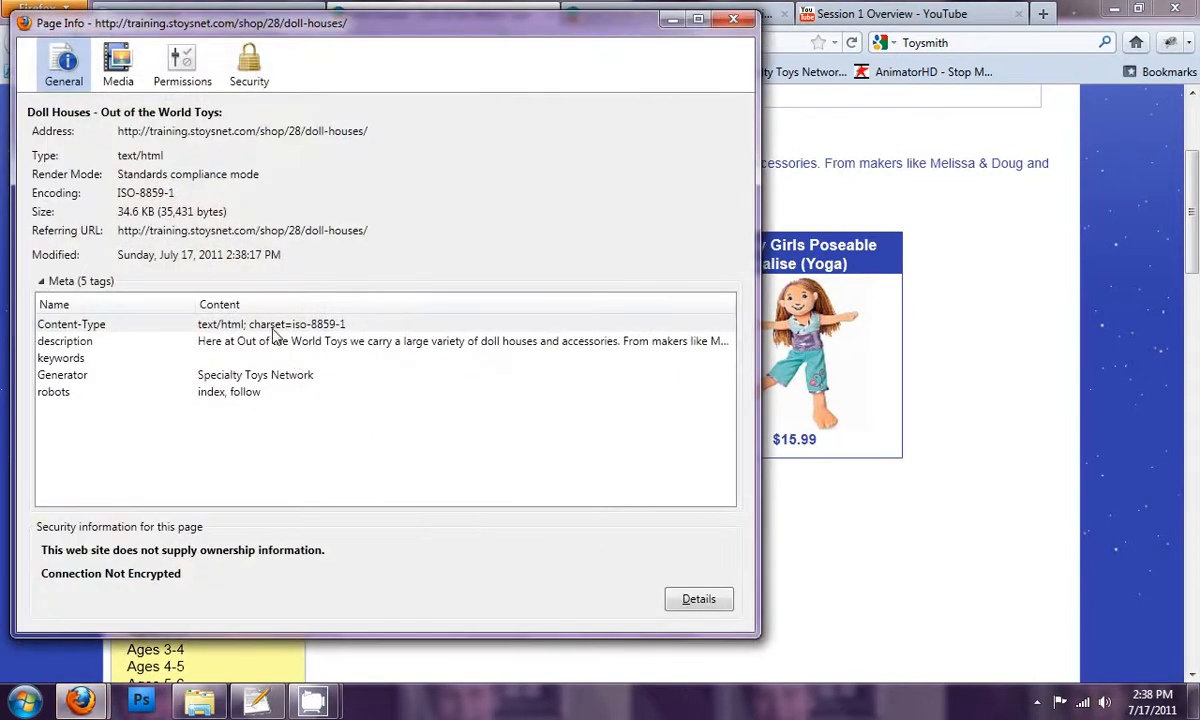
{"action": "left_click", "coordinate": [262, 340]}
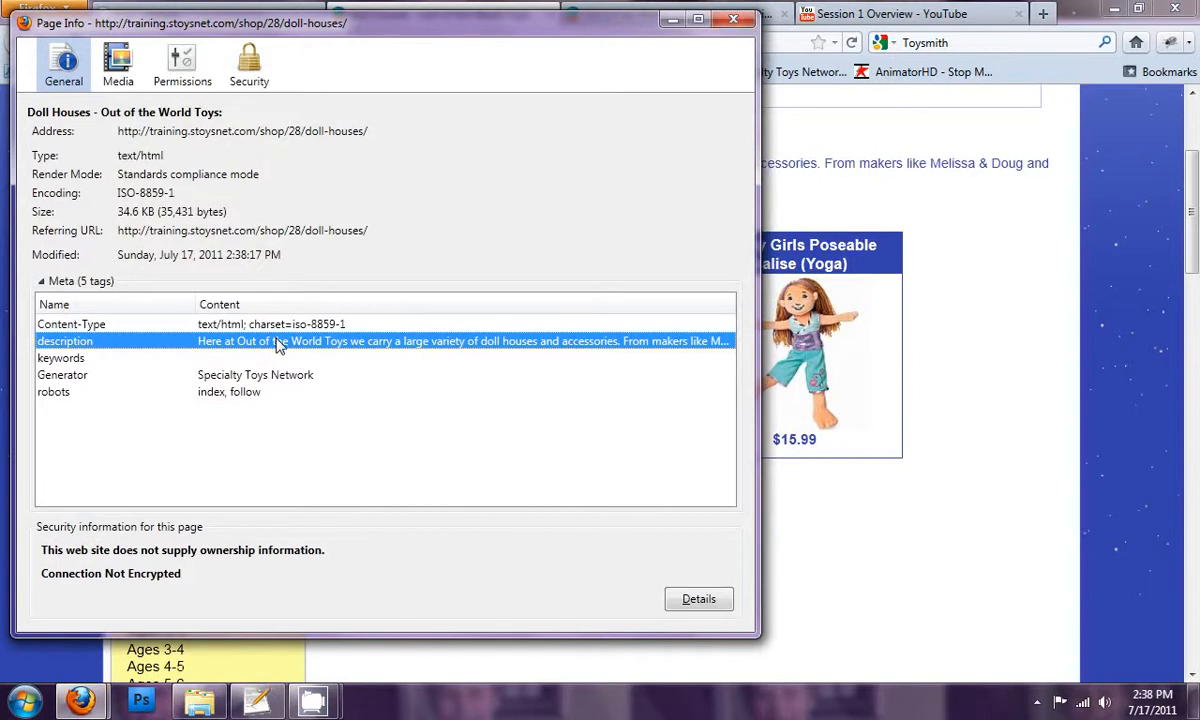
{"action": "left_click", "coordinate": [735, 21]}
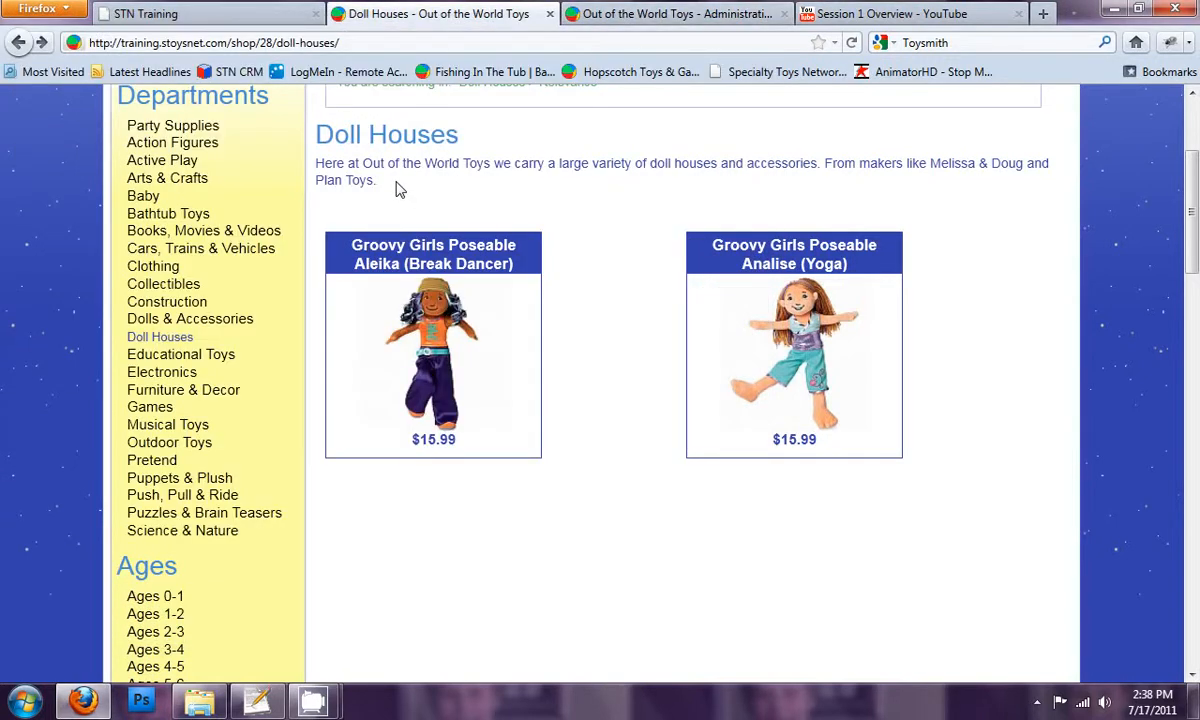
{"action": "scroll", "coordinate": [392, 190], "scroll_direction": "up", "scroll_amount": 2}
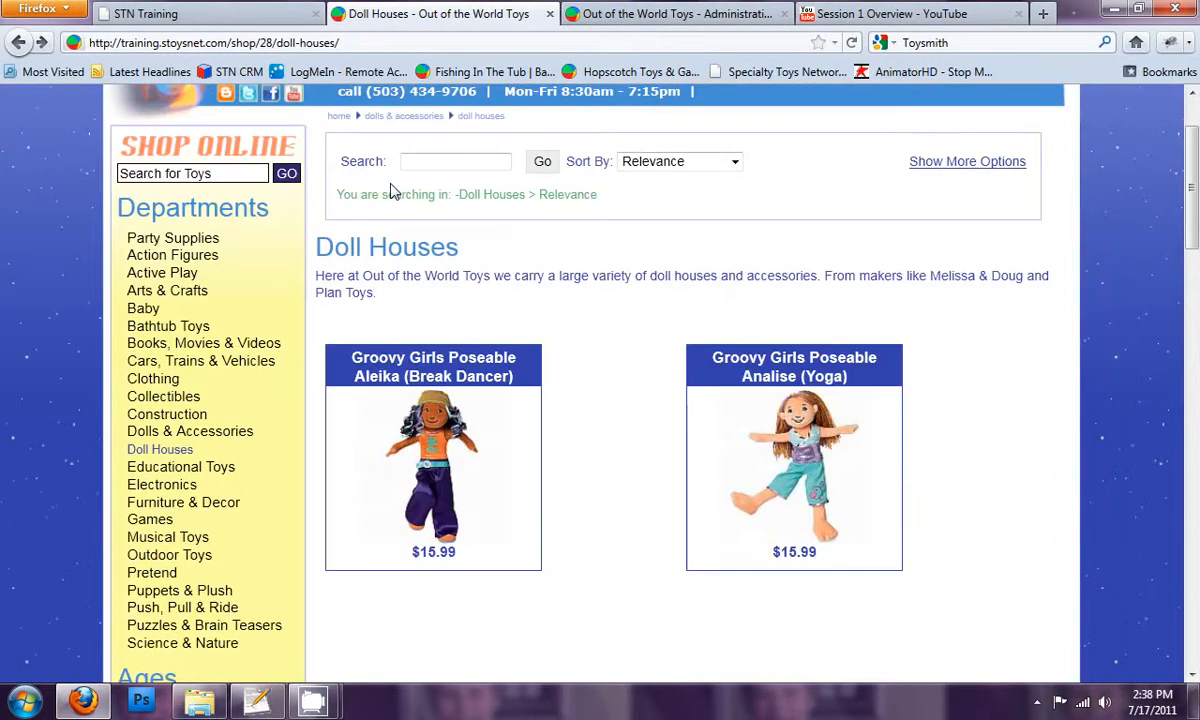
Open the store's category list in the administration and examine the level numbers beside the category names
{"action": "left_click", "coordinate": [590, 15]}
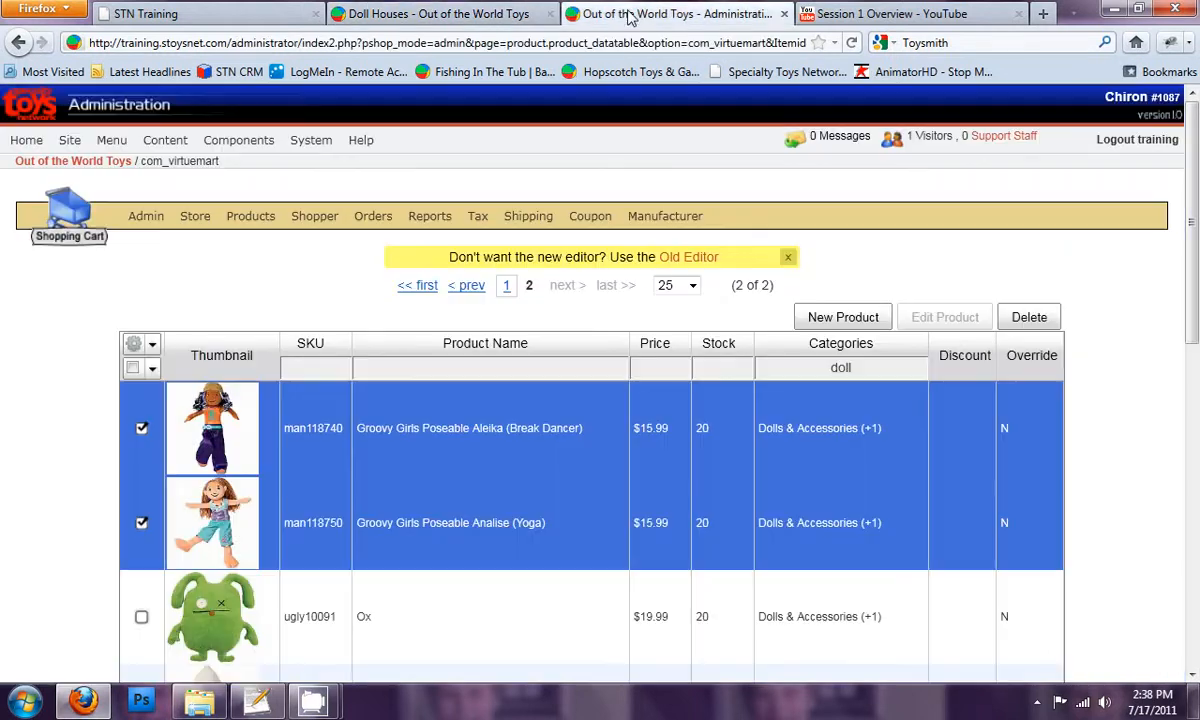
{"action": "mouse_move", "coordinate": [240, 228]}
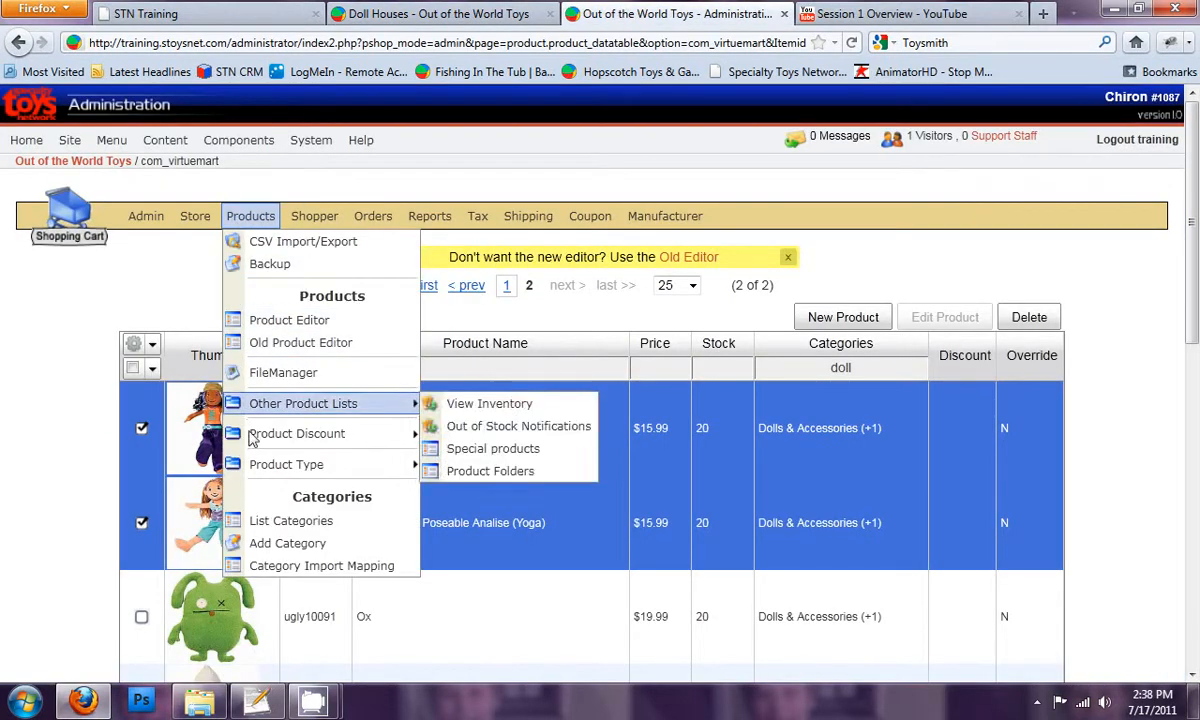
{"action": "left_click", "coordinate": [270, 521]}
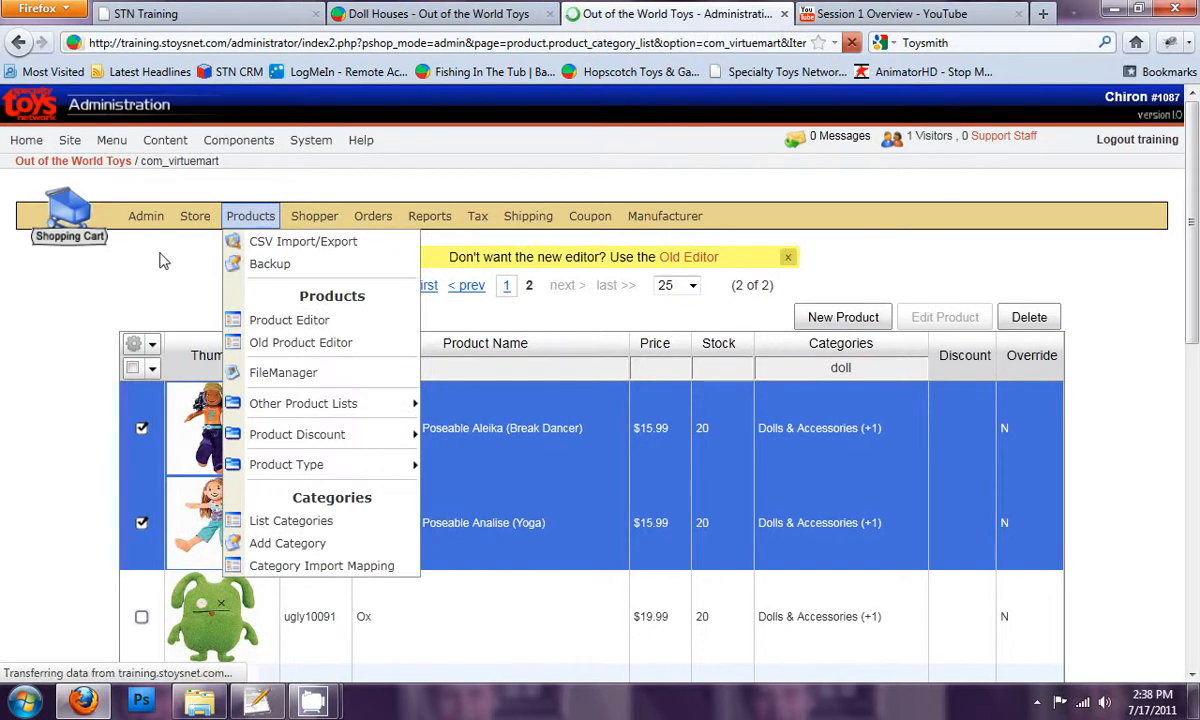
{"action": "scroll", "coordinate": [557, 465], "scroll_direction": "down", "scroll_amount": 4}
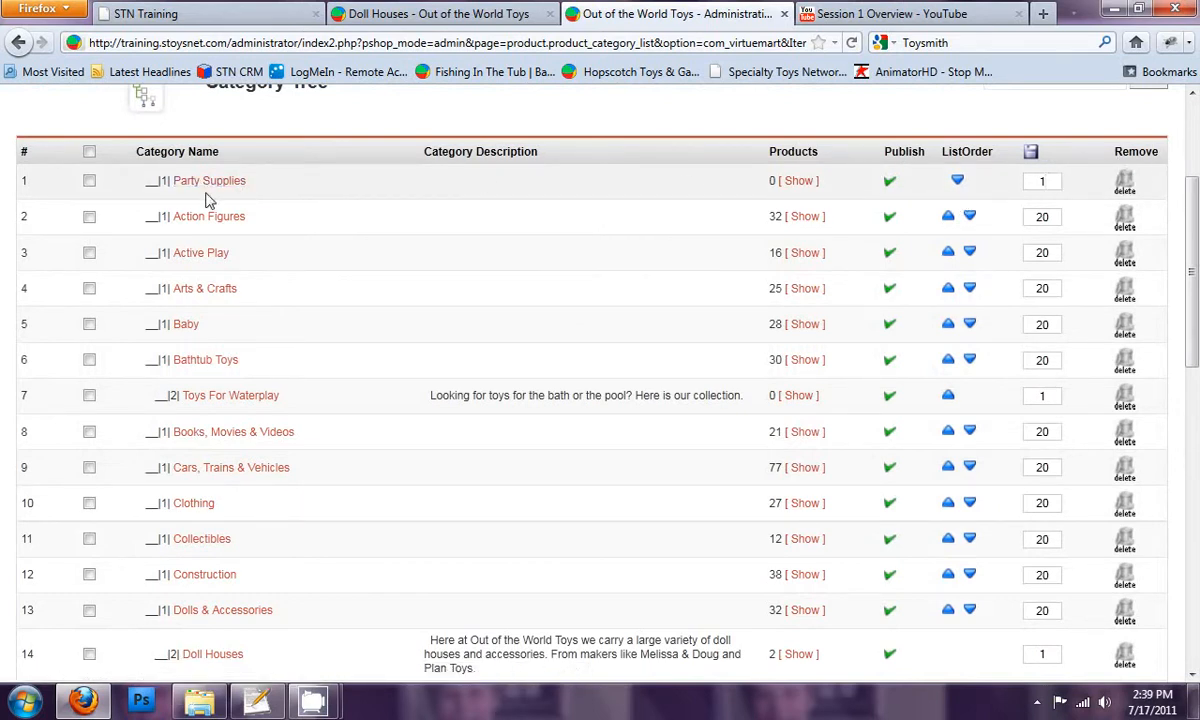
{"action": "left_click_drag", "start_coordinate": [153, 180], "coordinate": [164, 180]}
{"action": "left_click", "coordinate": [160, 179]}
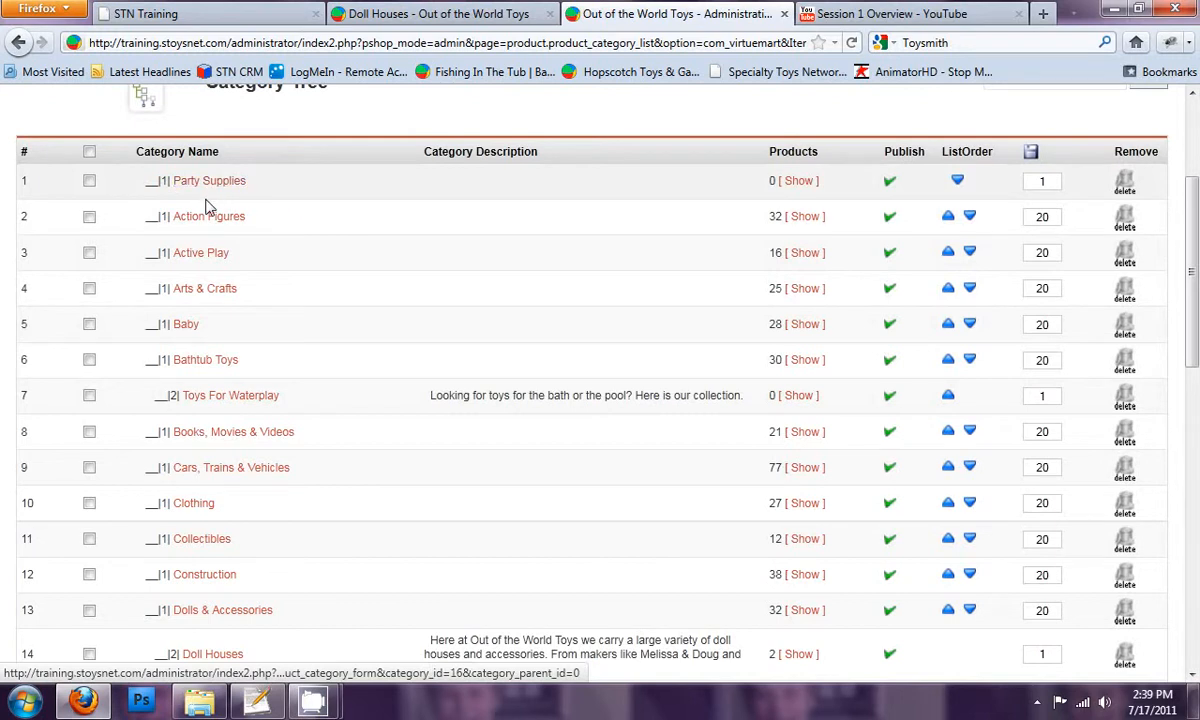
{"action": "scroll", "coordinate": [190, 318], "scroll_direction": "up", "scroll_amount": 4, "text": "ctrl"}
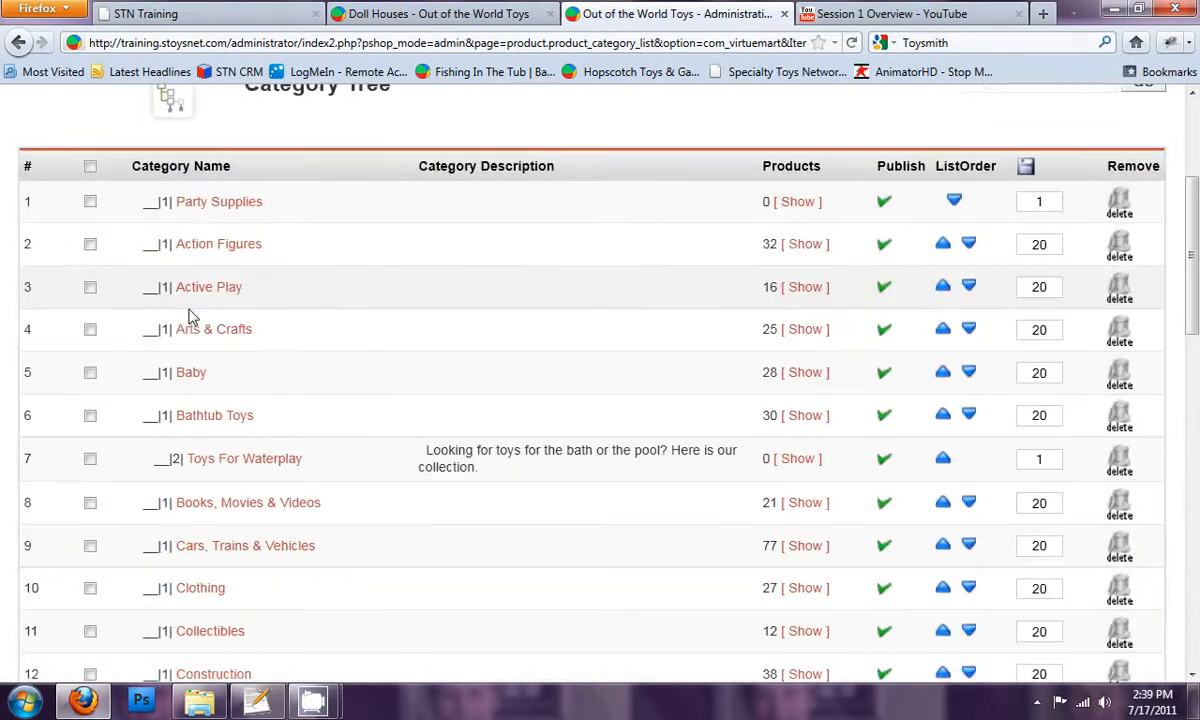
{"action": "scroll", "coordinate": [236, 302], "scroll_direction": "down", "scroll_amount": 2}
{"action": "scroll", "coordinate": [236, 302], "scroll_direction": "down", "scroll_amount": 3}
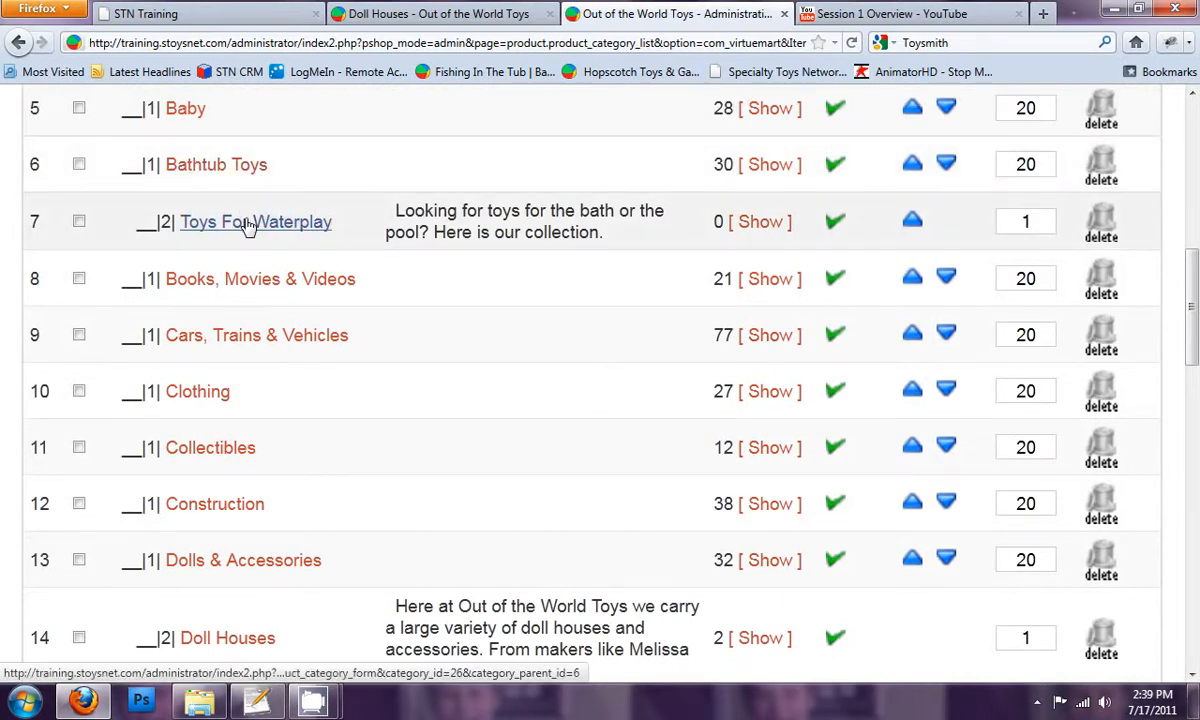
Examine the description and level number of Toys For Waterplay and the Doll Houses entry under Dolls & Accessories
{"action": "left_click_drag", "start_coordinate": [604, 233], "coordinate": [396, 212]}
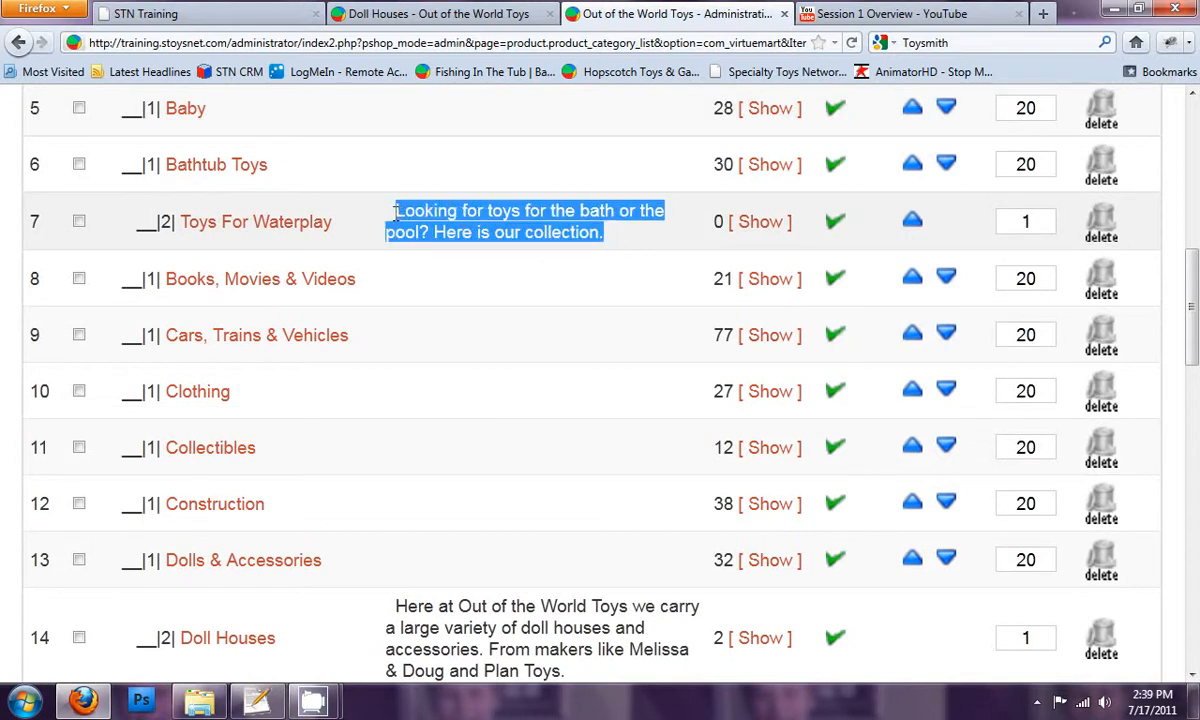
{"action": "left_click", "coordinate": [166, 222]}
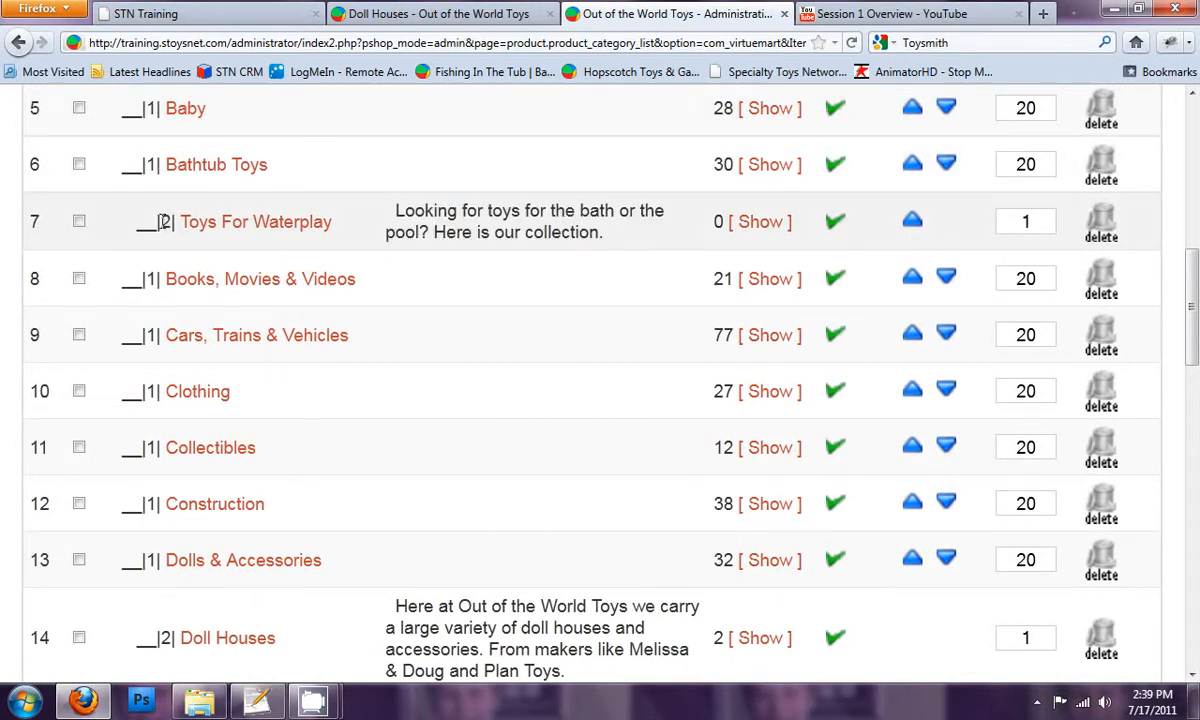
{"action": "double_click", "coordinate": [163, 221]}
{"action": "scroll", "coordinate": [175, 250], "scroll_direction": "down", "scroll_amount": 3}
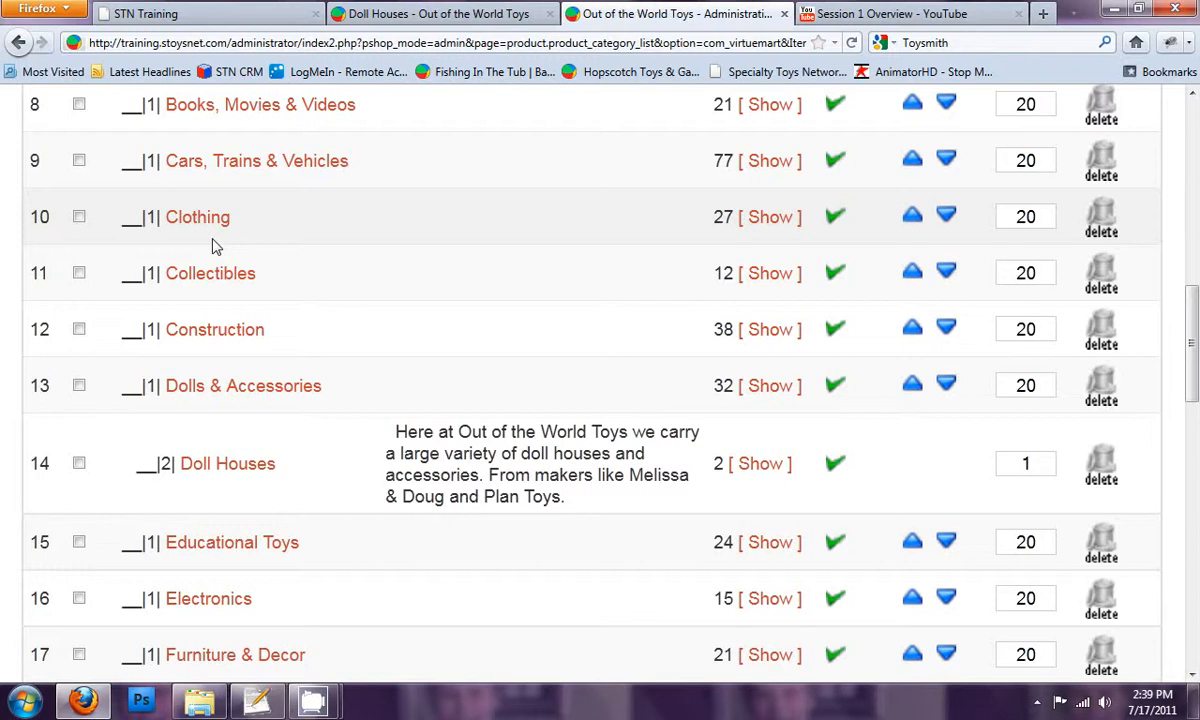
{"action": "key", "text": "ctrl+plus"}
{"action": "key", "text": "ctrl+plus"}
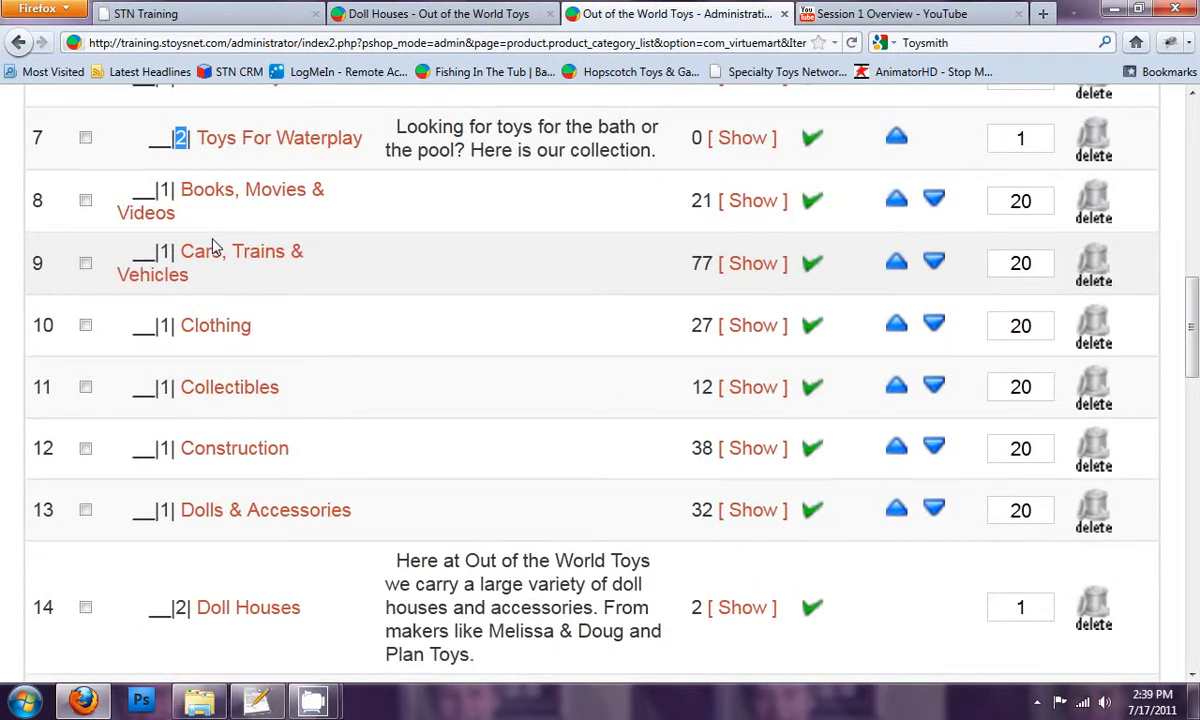
{"action": "key", "text": "ctrl+minus"}
{"action": "scroll", "coordinate": [212, 248], "scroll_direction": "down", "scroll_amount": 1}
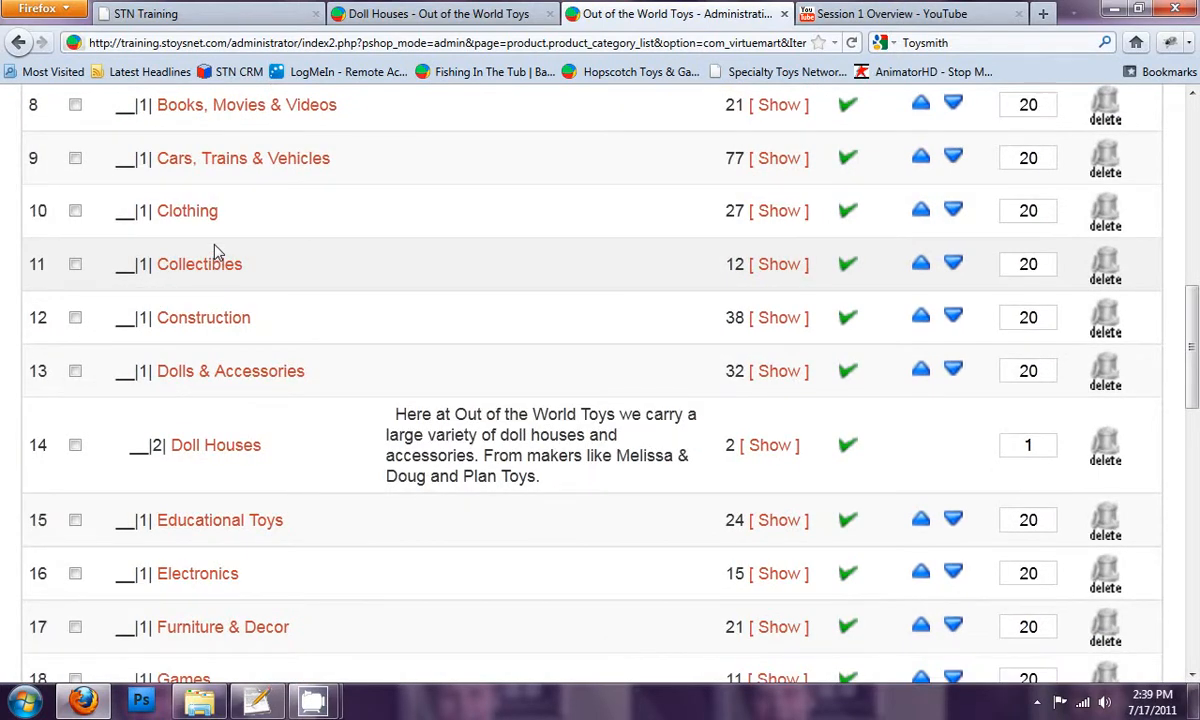
{"action": "key", "text": "ctrl+minus"}
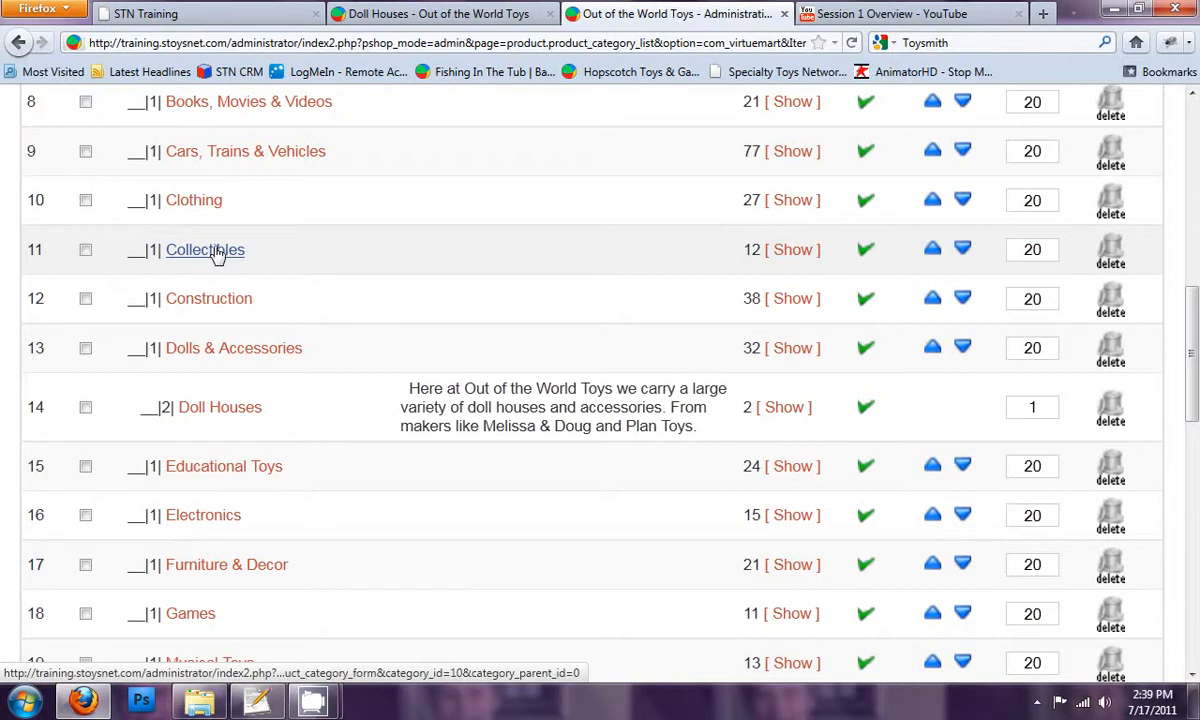
View the Party Supplies department on the storefront and return to the administration's category list
{"action": "left_click", "coordinate": [405, 14]}
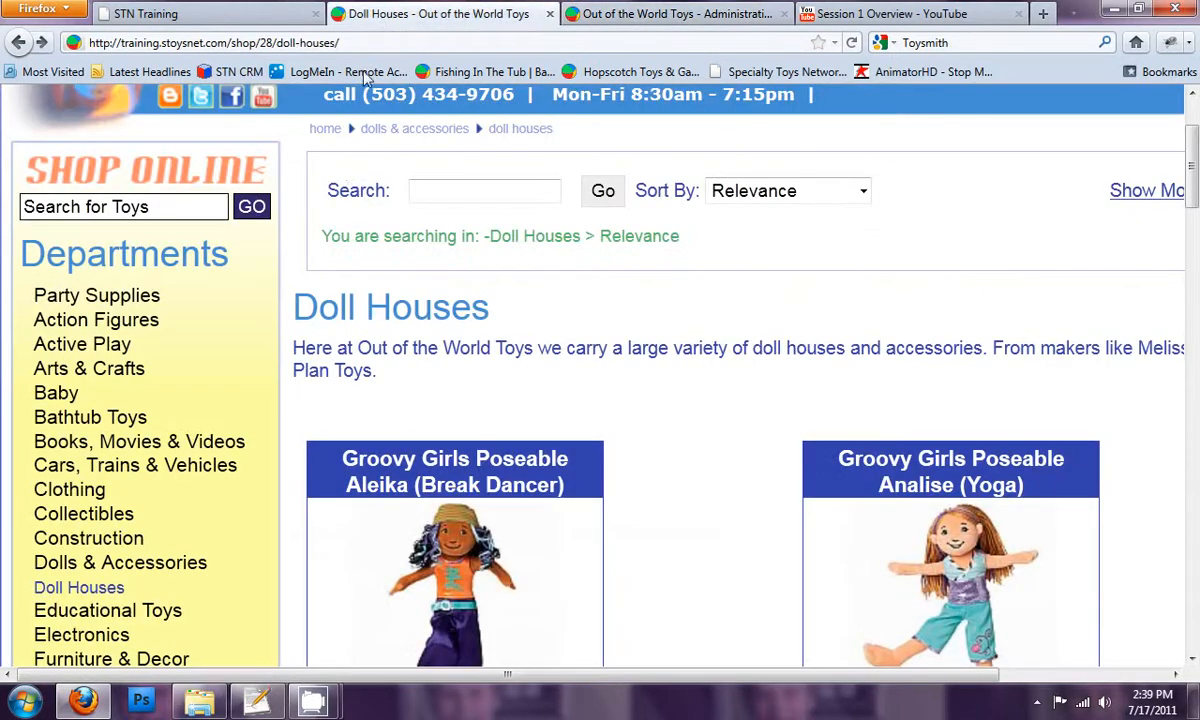
{"action": "left_click", "coordinate": [93, 297]}
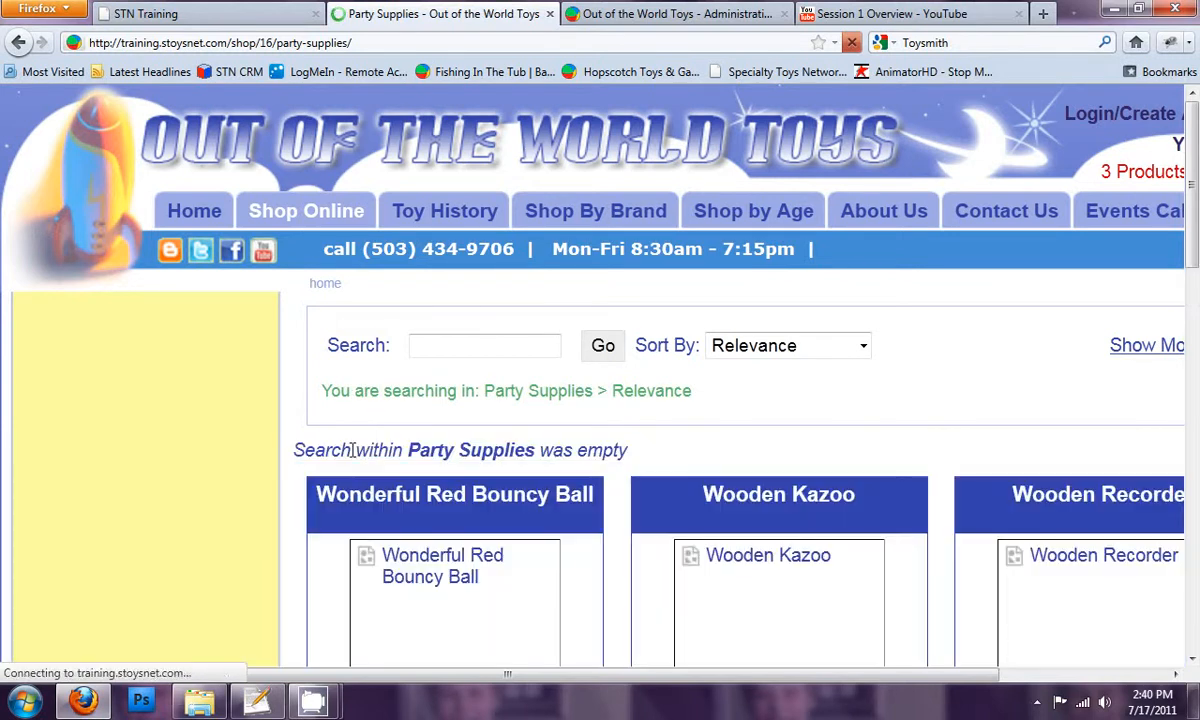
{"action": "left_click", "coordinate": [745, 12]}
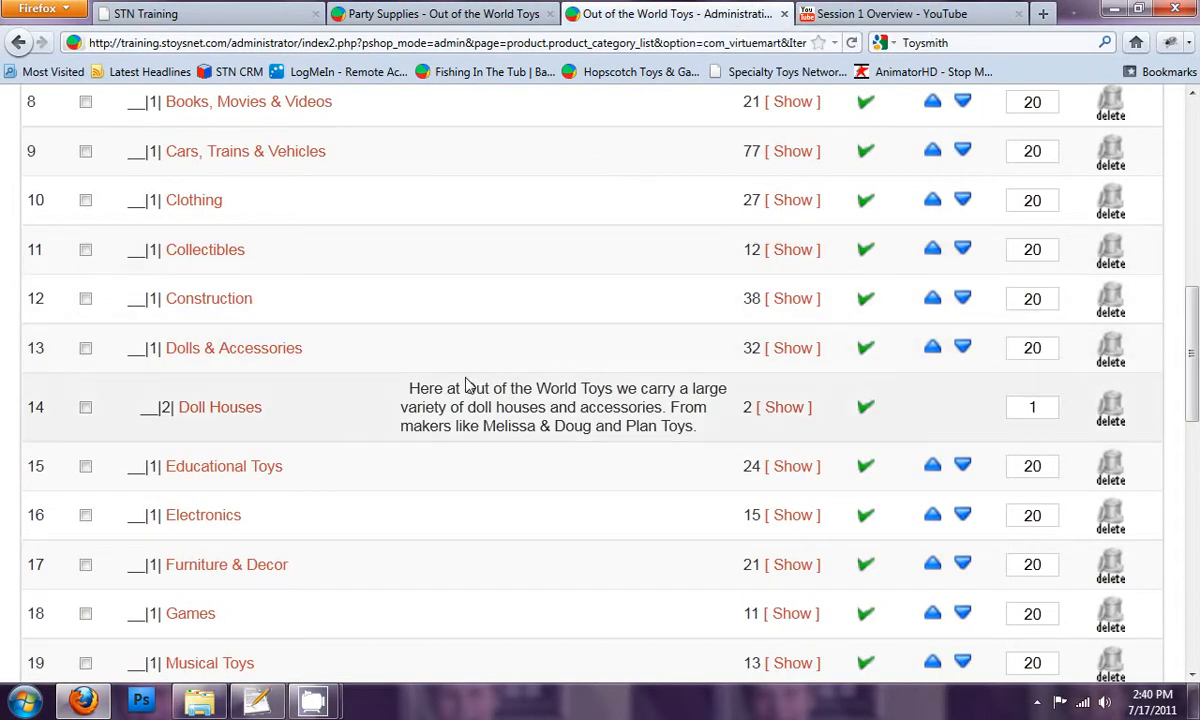
Set the list order of Party Supplies to 20 and save the category order
{"action": "scroll", "coordinate": [465, 385], "scroll_direction": "up", "scroll_amount": 6}
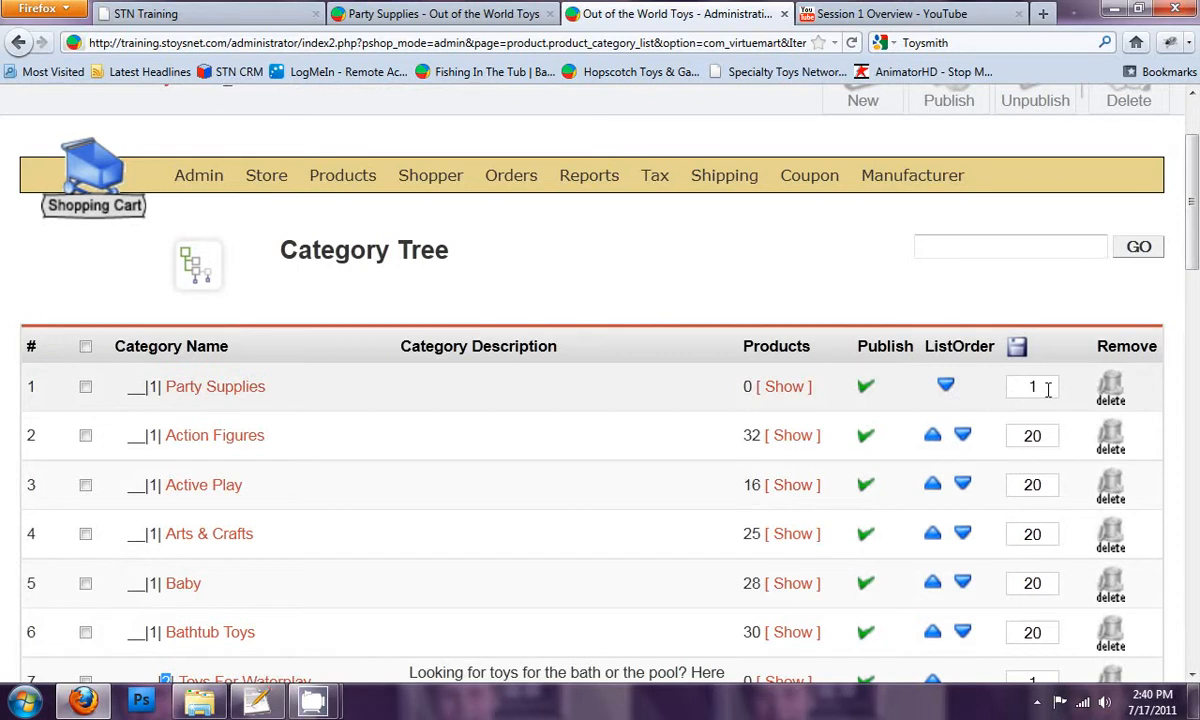
{"action": "left_click_drag", "start_coordinate": [1039, 388], "coordinate": [1018, 388]}
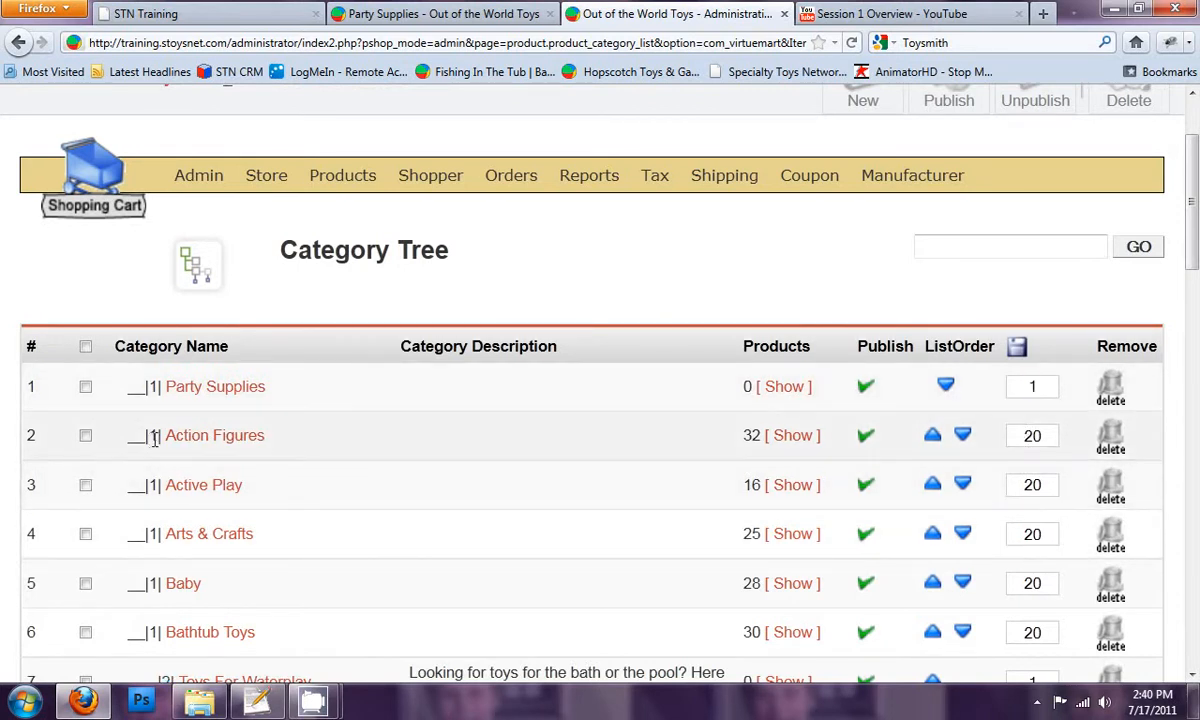
{"action": "left_click_drag", "start_coordinate": [1050, 434], "coordinate": [1027, 432]}
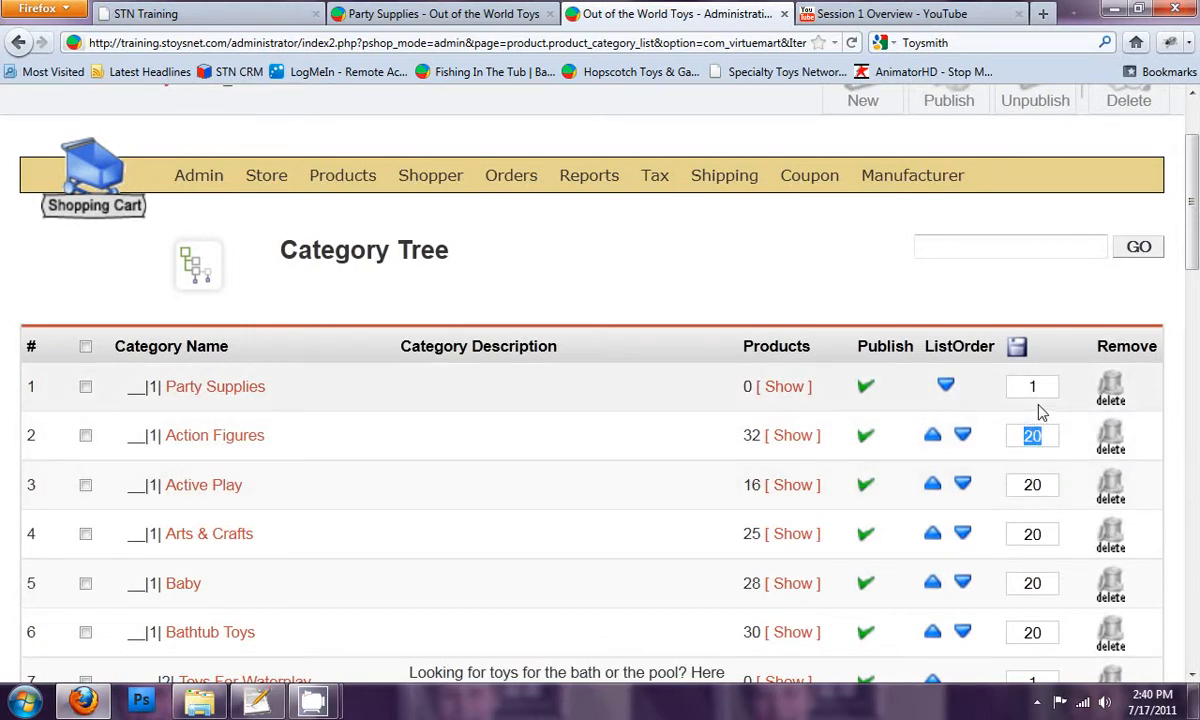
{"action": "left_click_drag", "start_coordinate": [1035, 387], "coordinate": [993, 390]}
{"action": "type", "text": "20"}
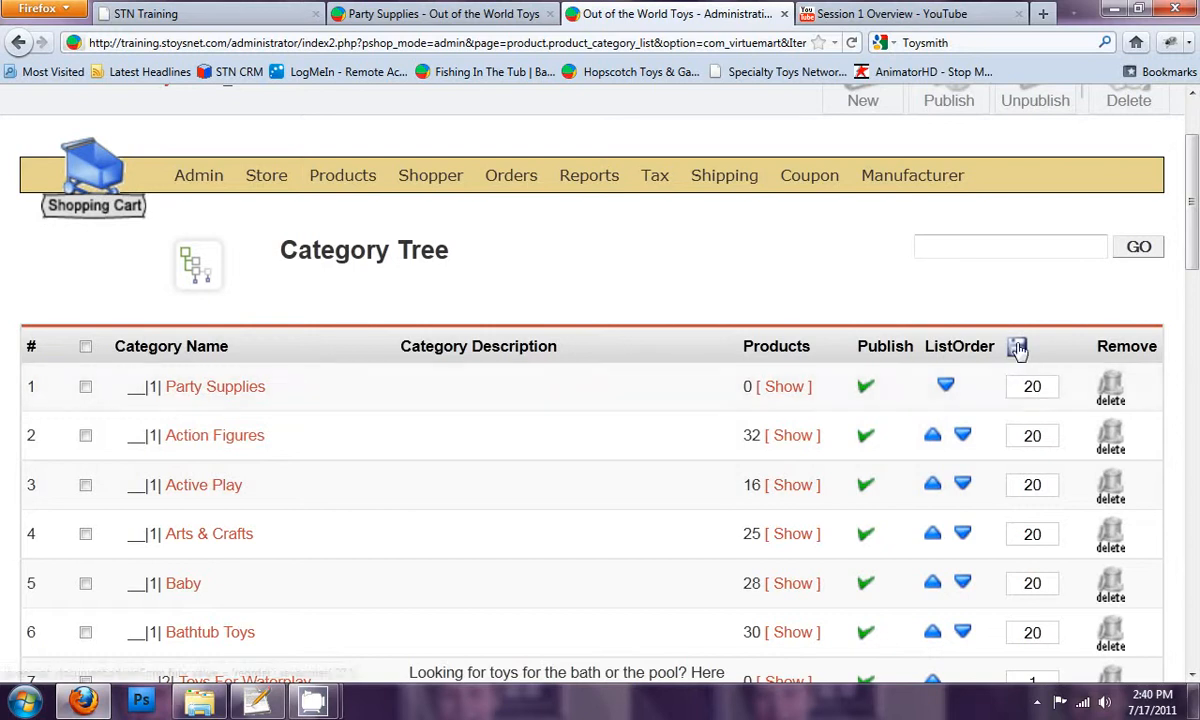
{"action": "left_click", "coordinate": [1017, 347]}
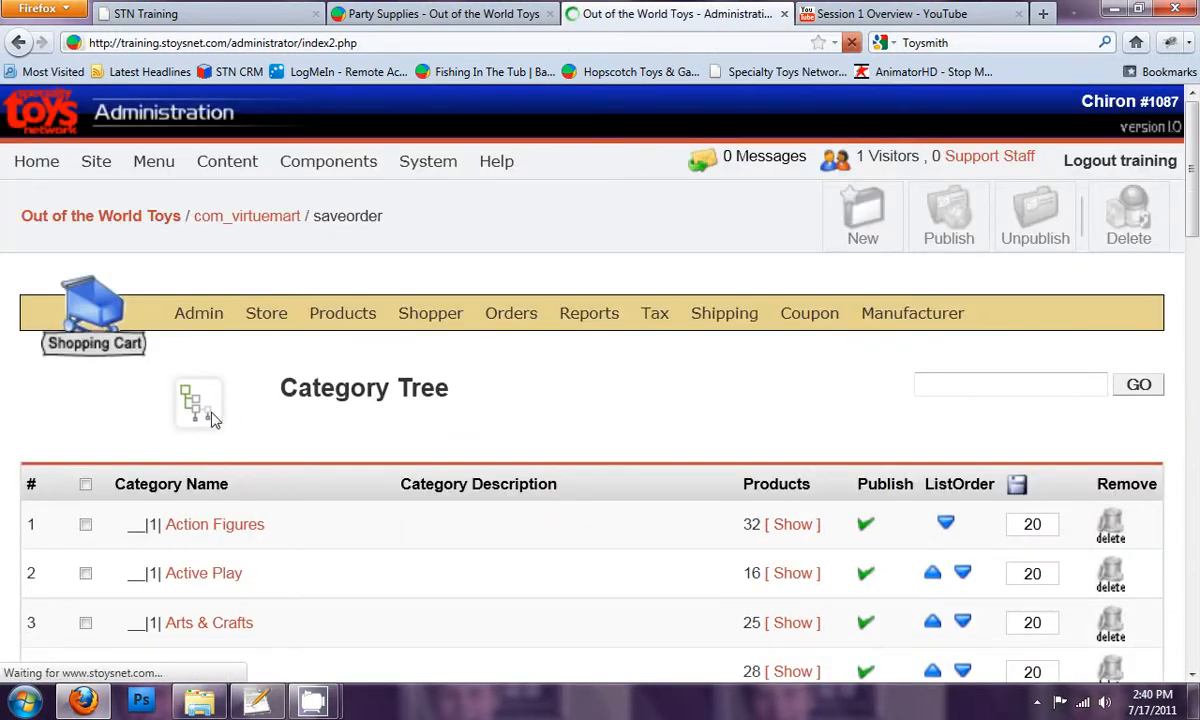
Reduce the storefront's page zoom, open its home page and check where Party Supplies falls among the departments
{"action": "left_click", "coordinate": [405, 14]}
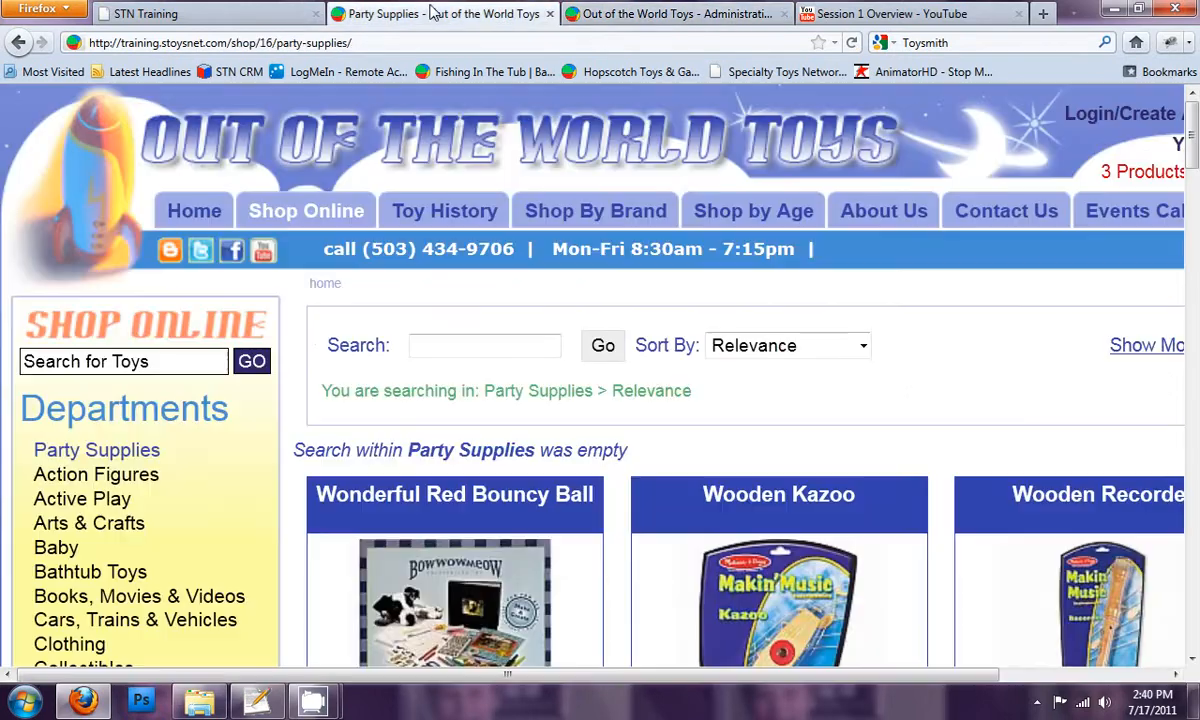
{"action": "key", "text": "ctrl+minus"}
{"action": "key", "text": "ctrl+minus"}
{"action": "key", "text": "ctrl+minus"}
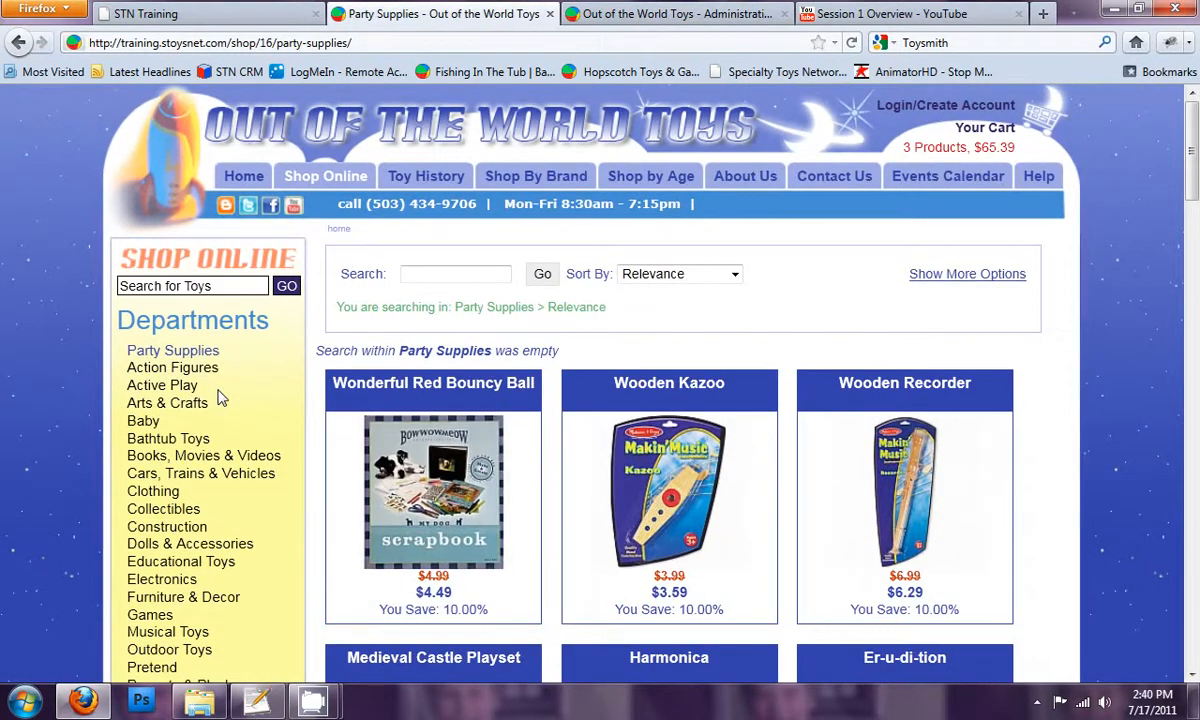
{"action": "left_click", "coordinate": [238, 176]}
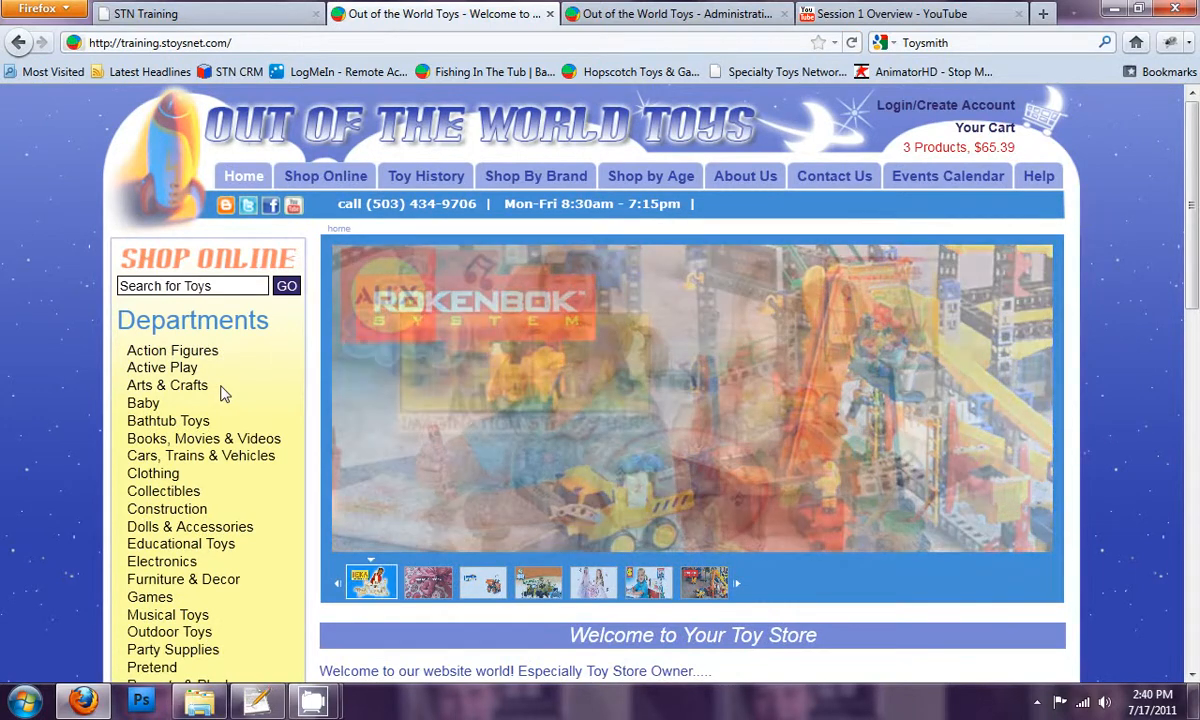
{"action": "scroll", "coordinate": [222, 393], "scroll_direction": "down", "scroll_amount": 2}
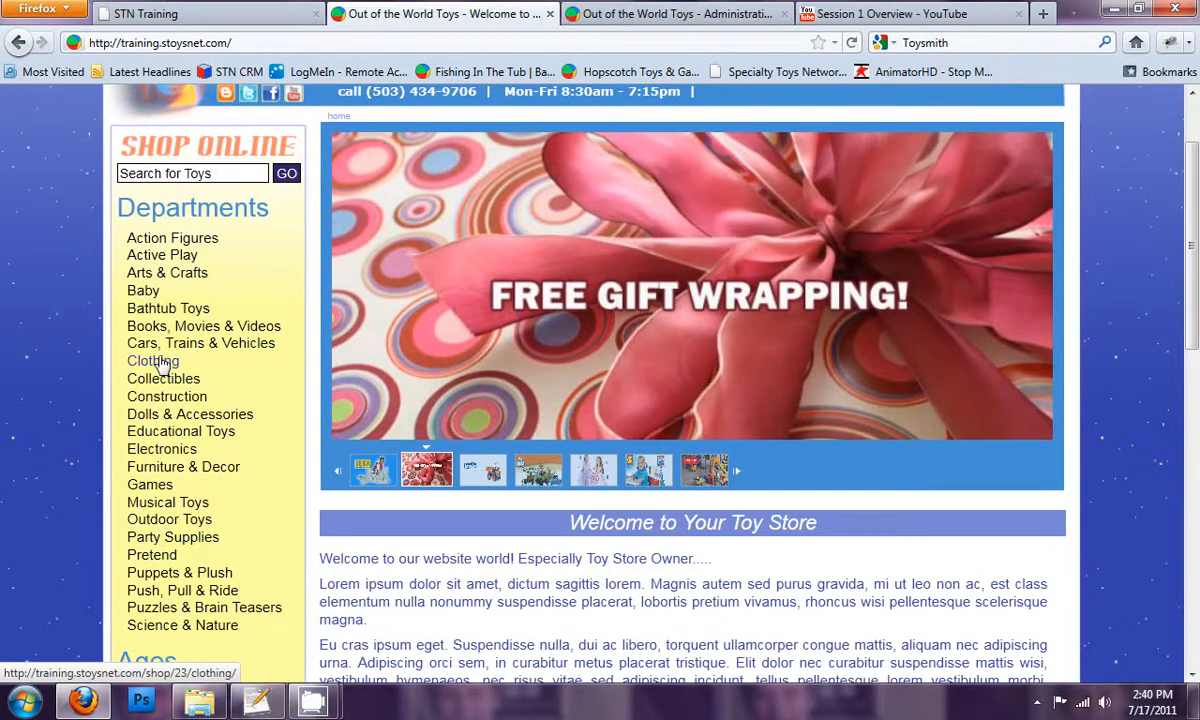
Return to the administration's category list, create a new category and name it Sale Items
{"action": "left_click", "coordinate": [658, 16]}
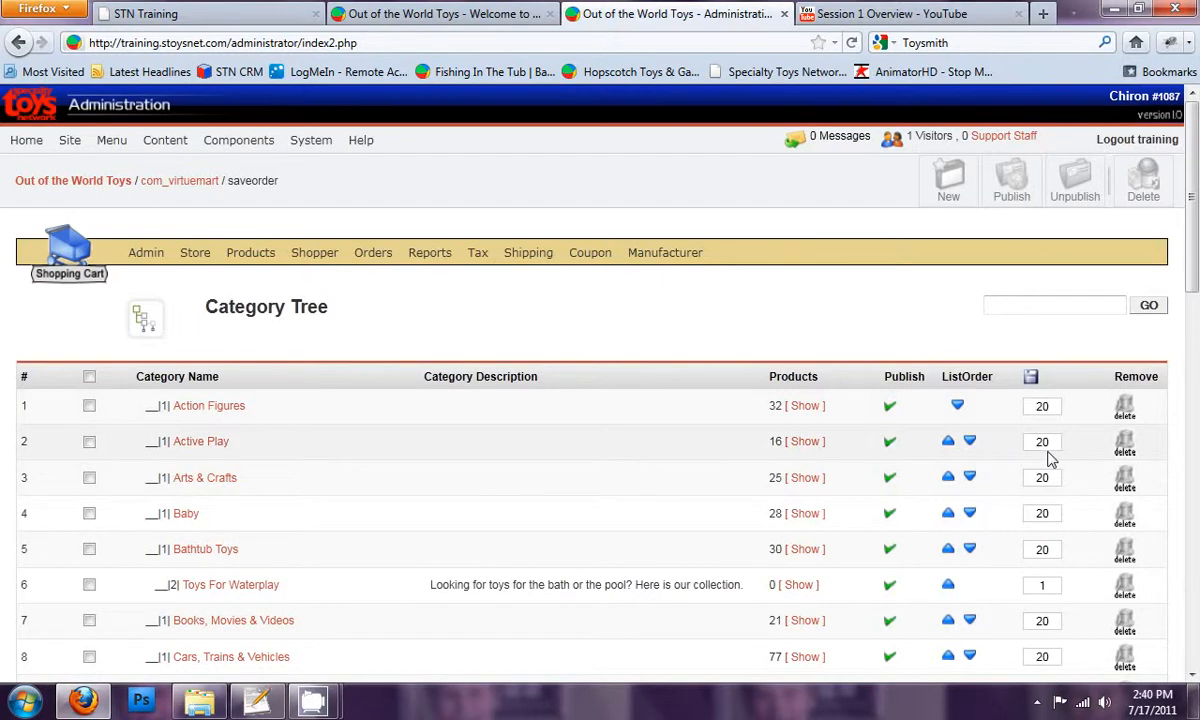
{"action": "scroll", "coordinate": [1040, 480], "scroll_direction": "down", "scroll_amount": 2}
{"action": "scroll", "coordinate": [1033, 500], "scroll_direction": "down", "scroll_amount": 13}
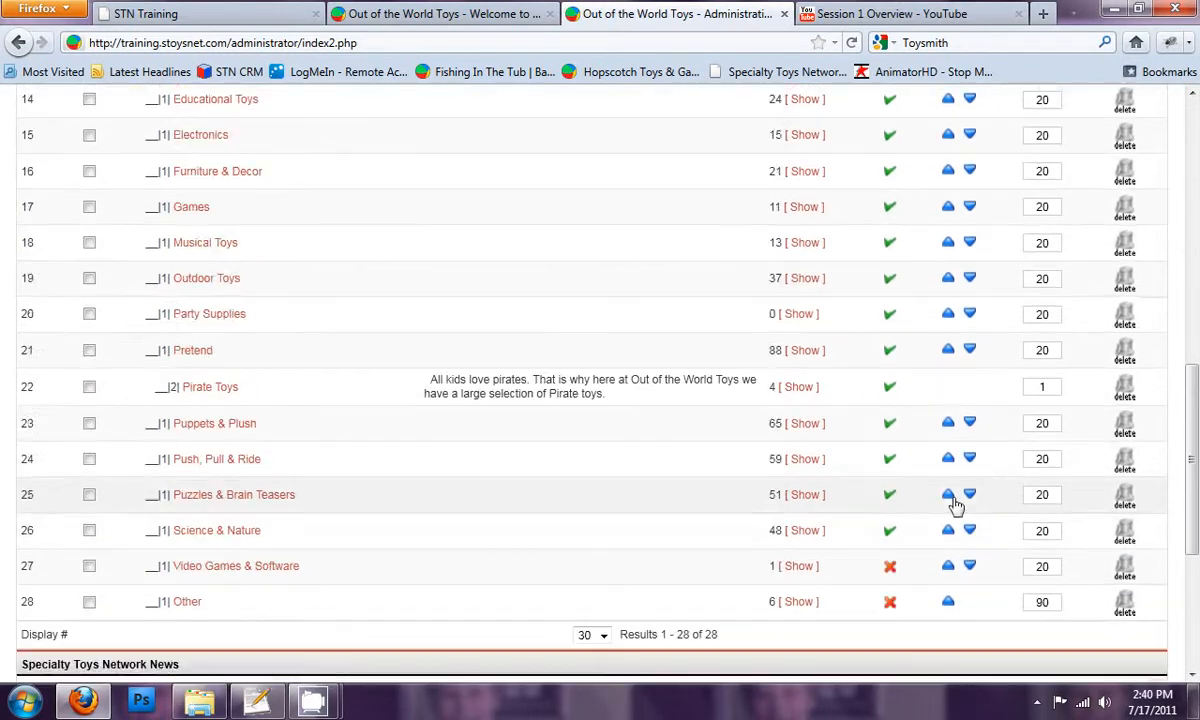
{"action": "scroll", "coordinate": [948, 505], "scroll_direction": "up", "scroll_amount": 15}
{"action": "left_click", "coordinate": [948, 183]}
{"action": "left_click", "coordinate": [296, 381]}
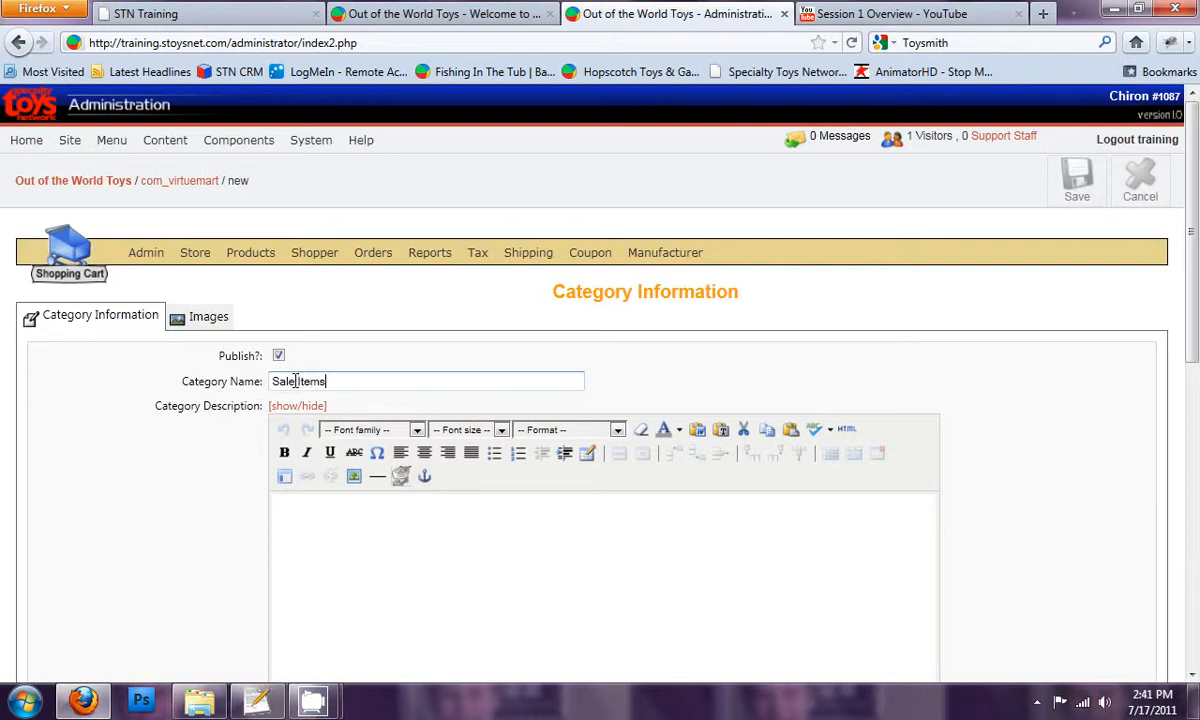
Enter the category description "Find the best deals on toys here ate Out of the World Toys."
{"action": "scroll", "coordinate": [367, 512], "scroll_direction": "down", "scroll_amount": 2}
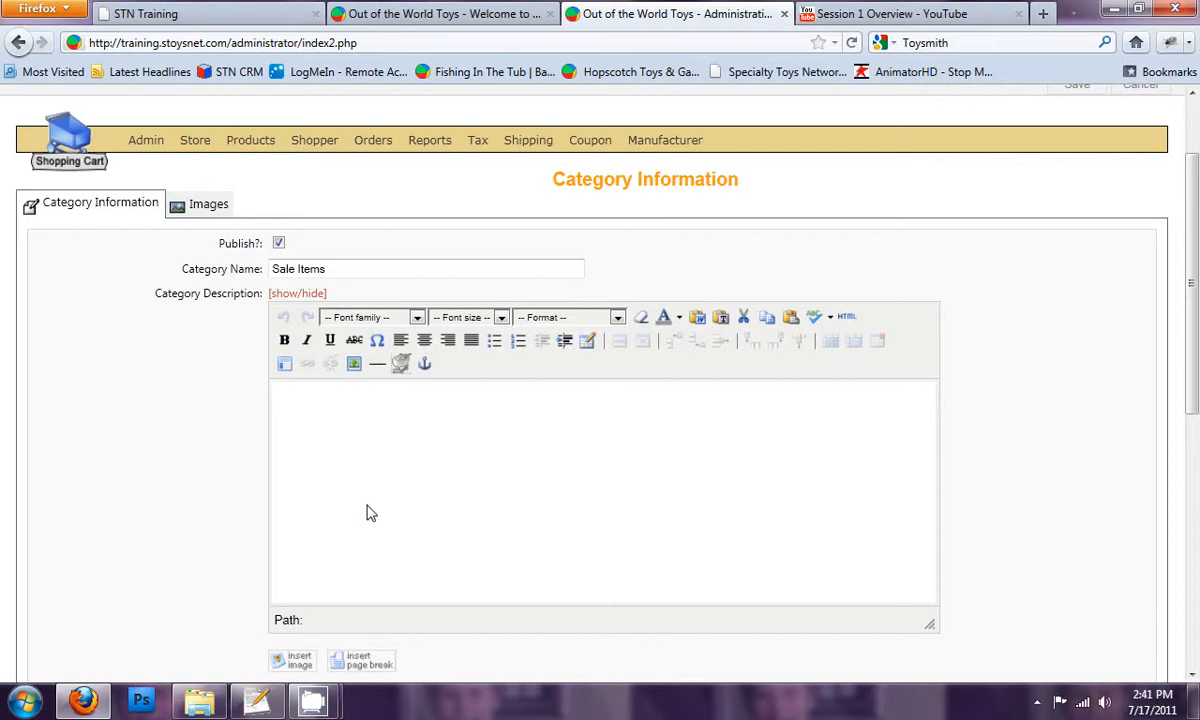
{"action": "type", "text": "ind the best deals o"}
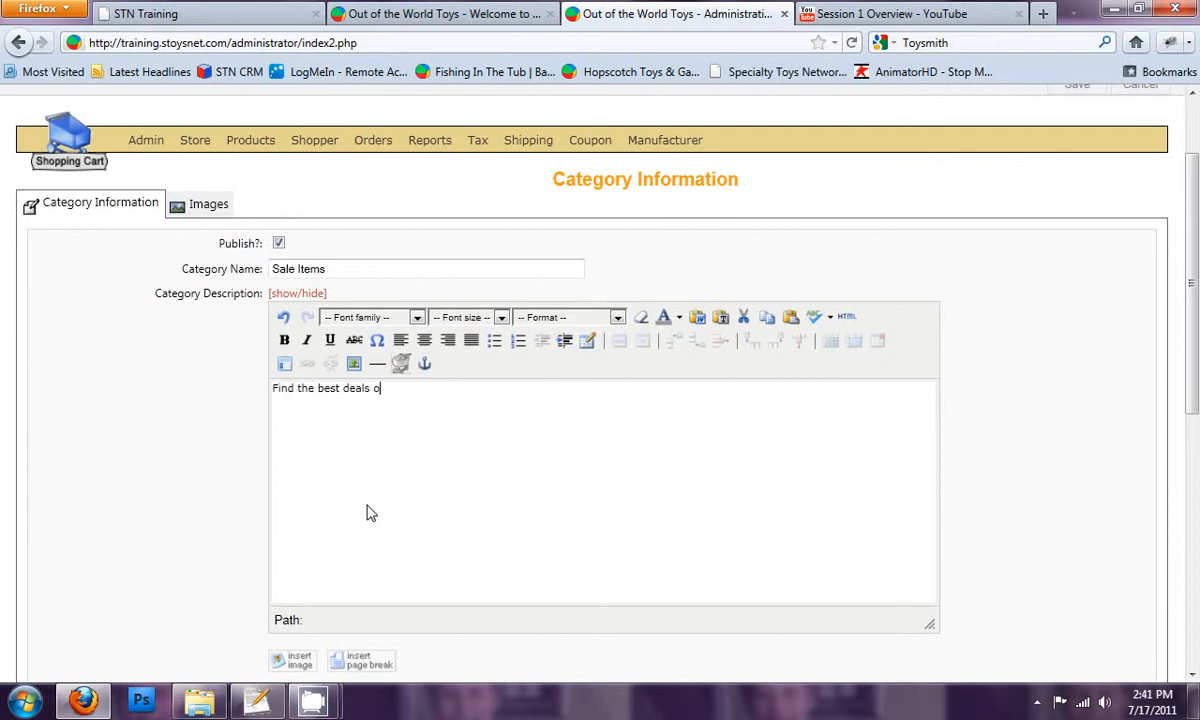
{"action": "type", "text": "n toys here ate Out of the World Toys."}
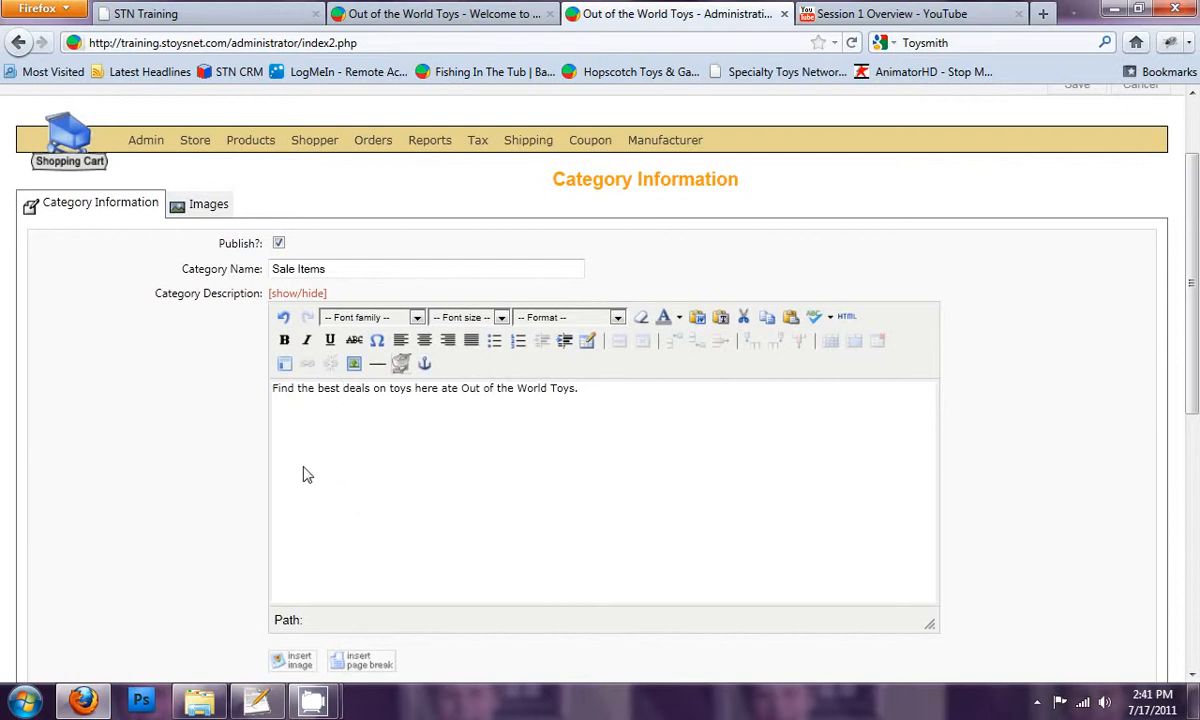
Insert "out of the world" before "deals" in the Sale Items description
{"action": "type", "text": "out of t"}
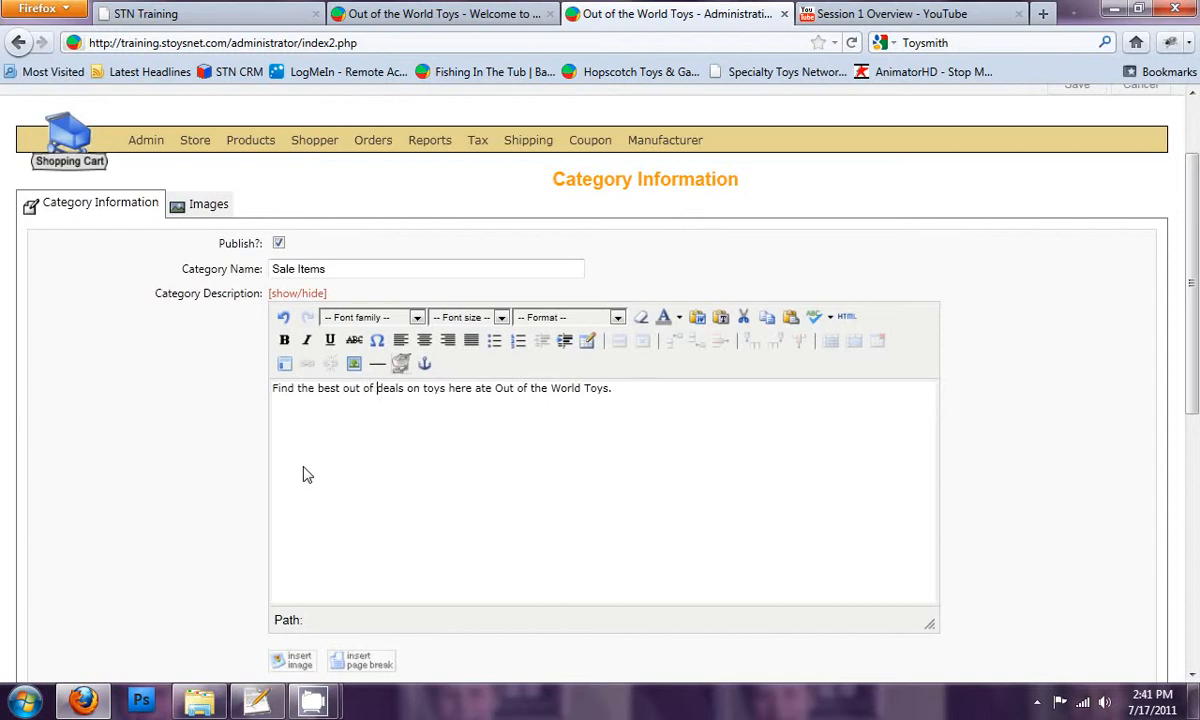
{"action": "type", "text": "hwe"}
{"action": "key", "text": "BackSpace"}
{"action": "key", "text": "BackSpace"}
{"action": "key", "text": "BackSpace"}
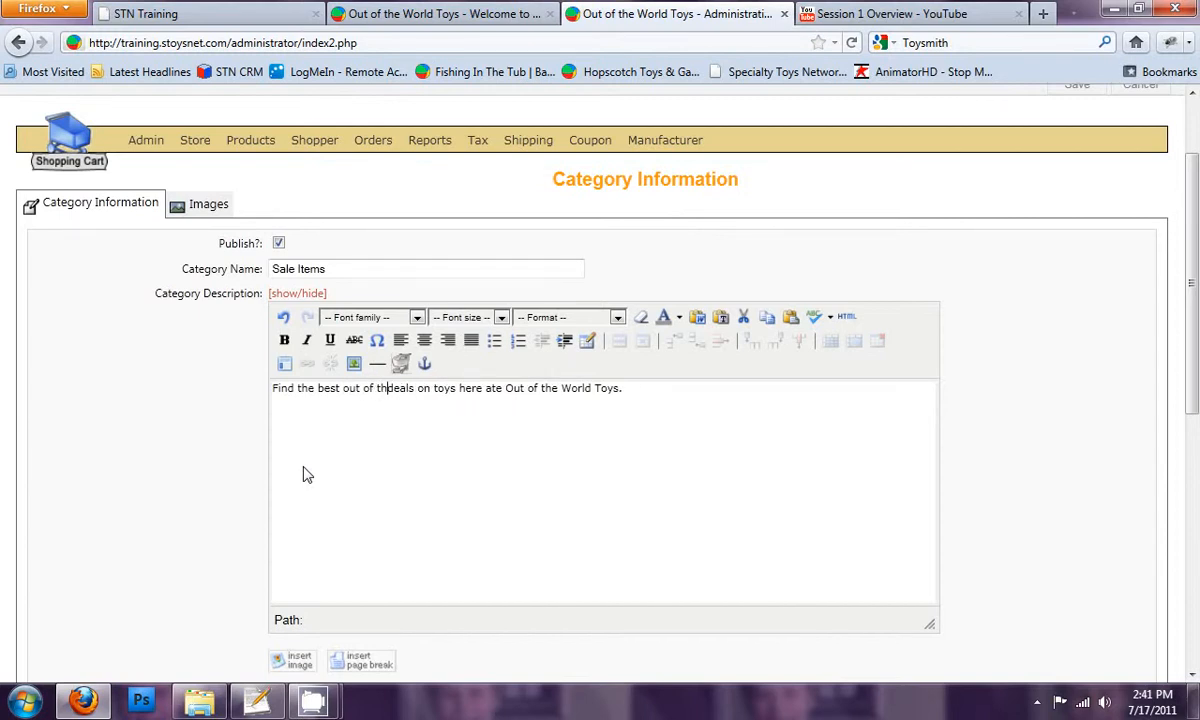
{"action": "type", "text": "e world"}
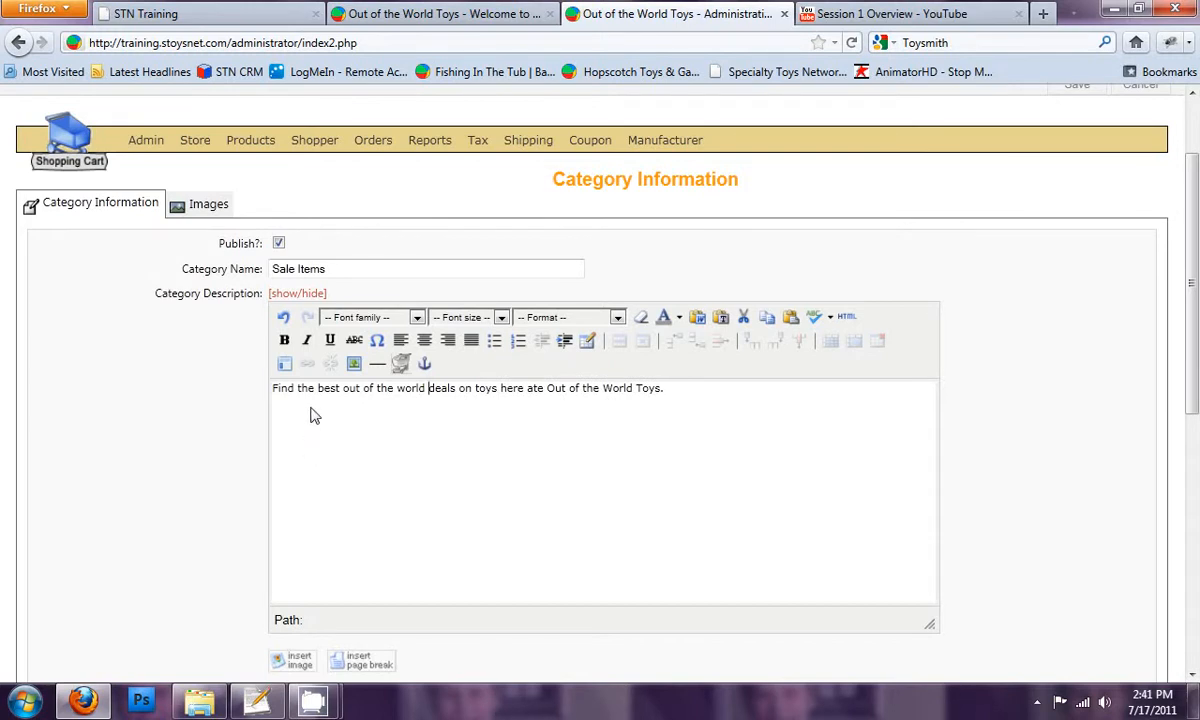
Correct "ate" to "at" in the Sale Items description
{"action": "left_click_drag", "start_coordinate": [318, 388], "coordinate": [542, 388]}
{"action": "left_click", "coordinate": [475, 389]}
{"action": "key", "text": "Delete"}
{"action": "left_click", "coordinate": [337, 269]}
{"action": "mouse_move", "coordinate": [335, 269]}
{"action": "left_mouse_down"}
{"action": "mouse_move", "coordinate": [268, 261]}
{"action": "mouse_move", "coordinate": [338, 269]}
{"action": "left_mouse_up"}
{"action": "left_click", "coordinate": [297, 268]}
{"action": "left_click", "coordinate": [339, 270]}
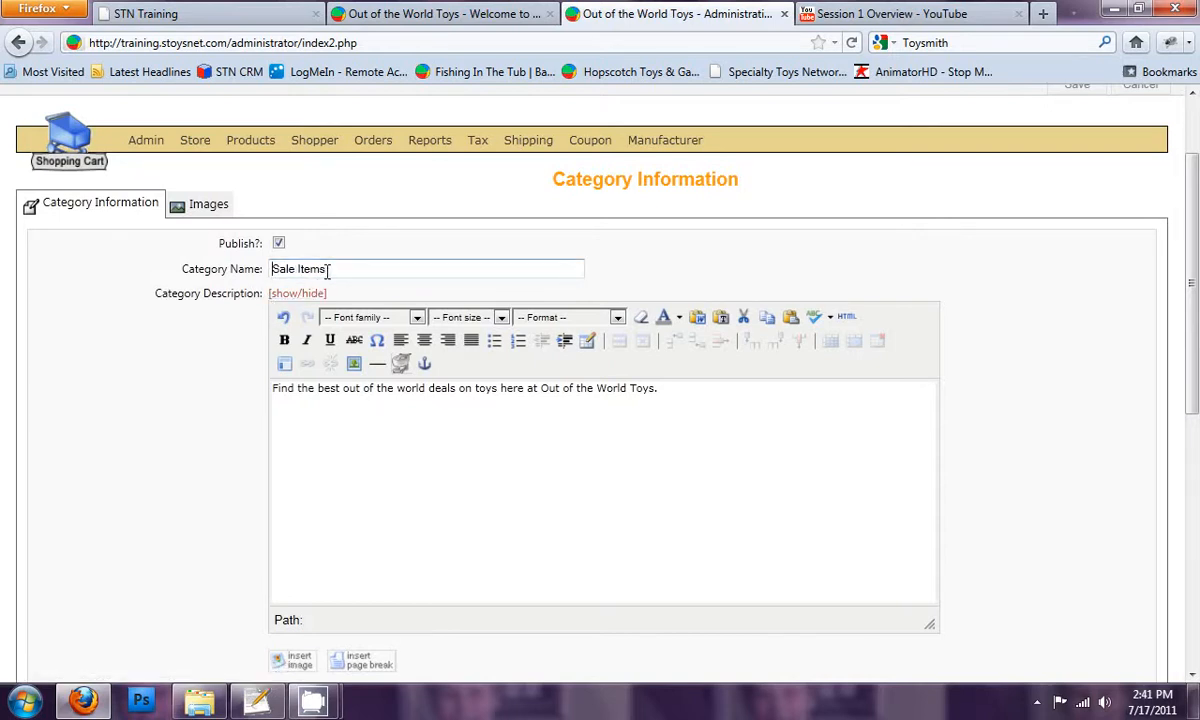
Change the new category's name to "Toys On Sale" and save the category
{"action": "type", "text": "Toys on"}
{"action": "key", "text": "BackSpace"}
{"action": "type", "text": "On Sale"}
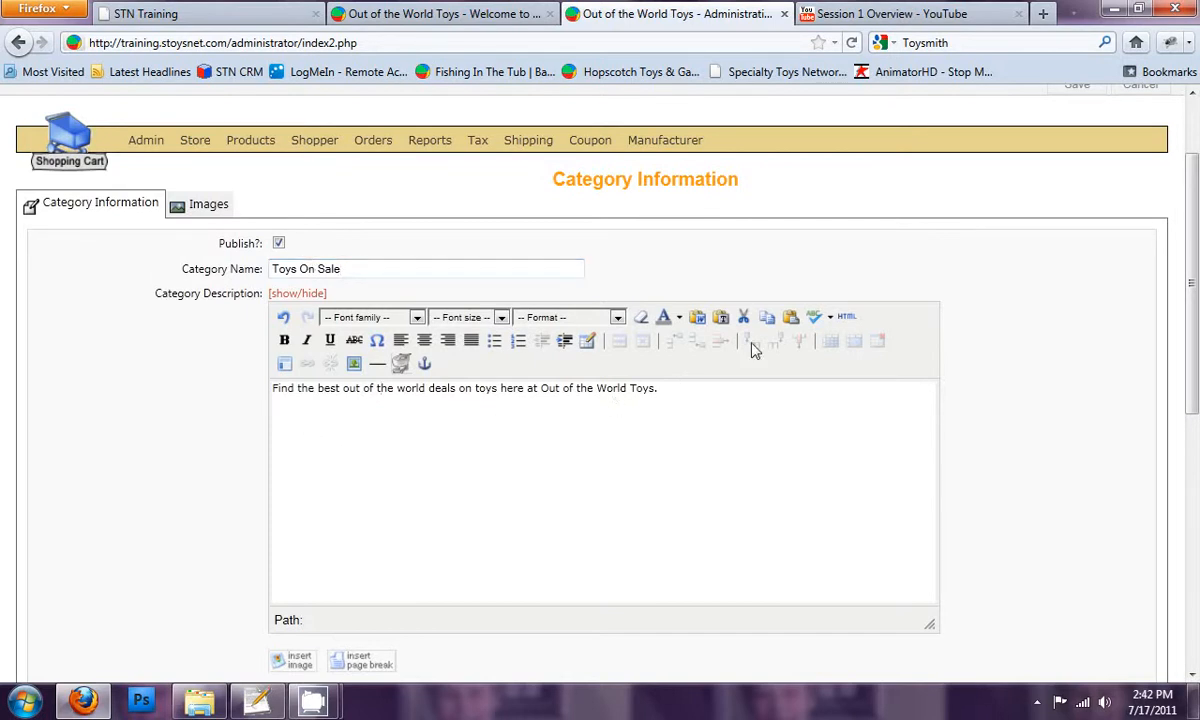
{"action": "scroll", "coordinate": [1000, 212], "scroll_direction": "up", "scroll_amount": 2}
{"action": "left_click", "coordinate": [1077, 186]}
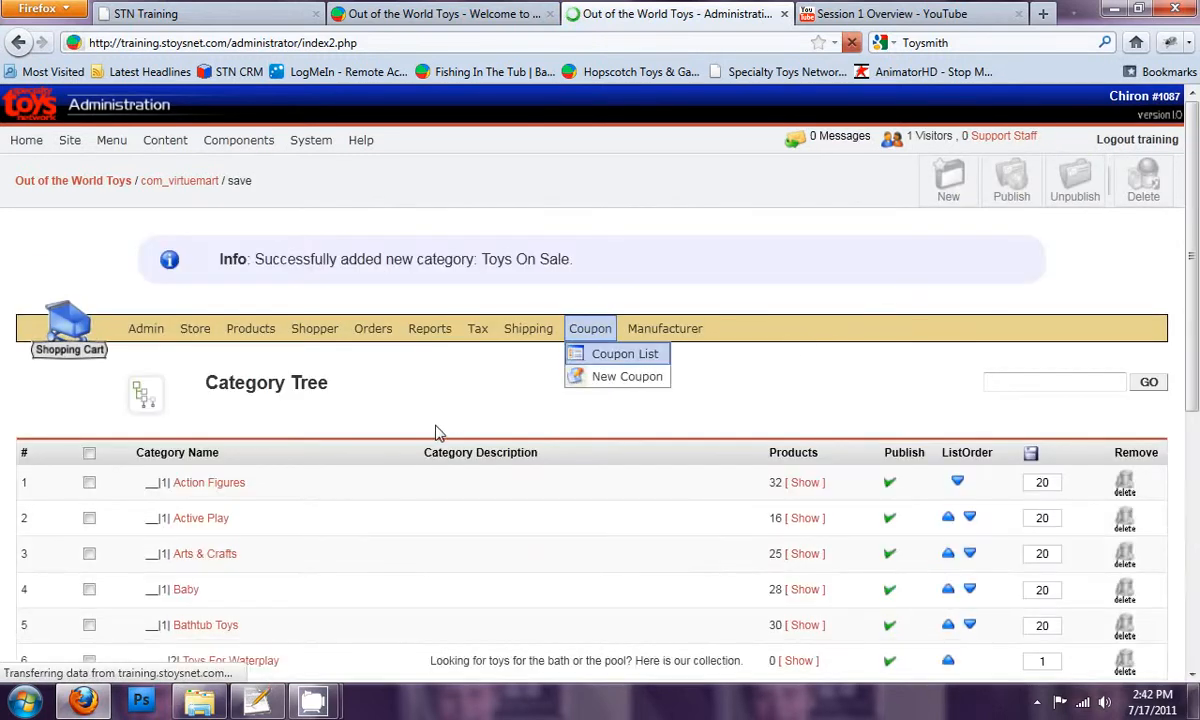
Set the list order of Toys On Sale to 1 in the category tree and save the ordering
{"action": "scroll", "coordinate": [340, 485], "scroll_direction": "down", "scroll_amount": 10}
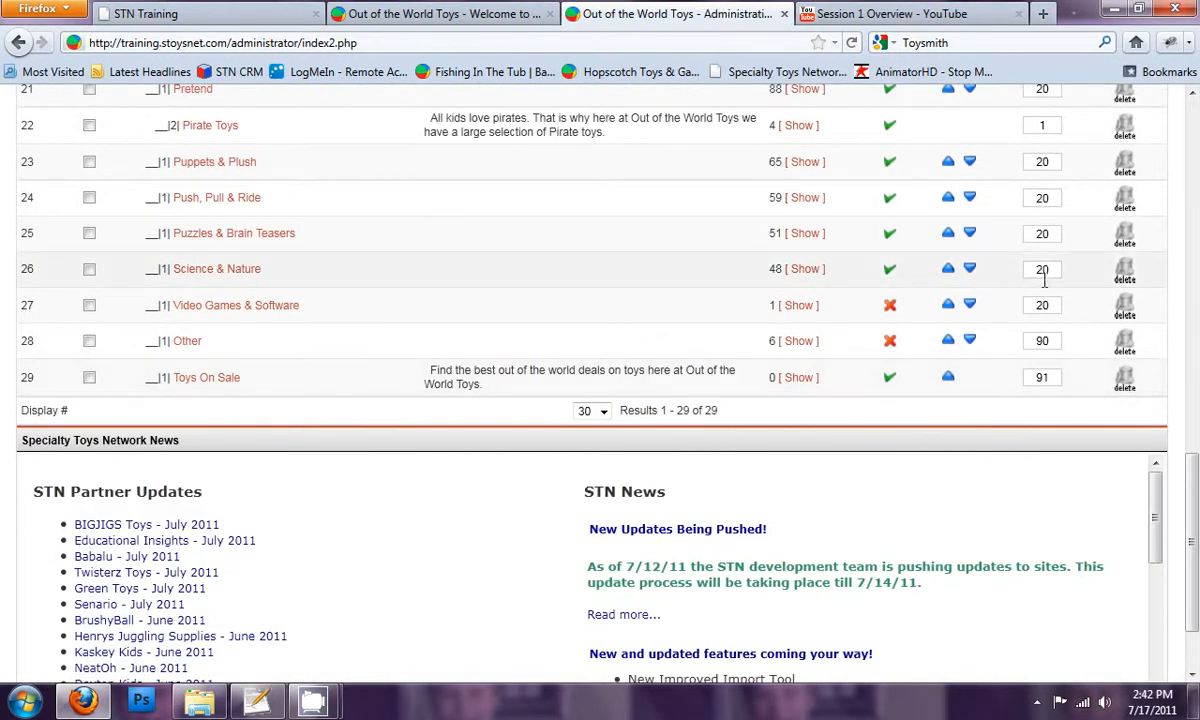
{"action": "left_click_drag", "start_coordinate": [1049, 379], "coordinate": [1034, 377]}
{"action": "left_click", "coordinate": [1036, 377]}
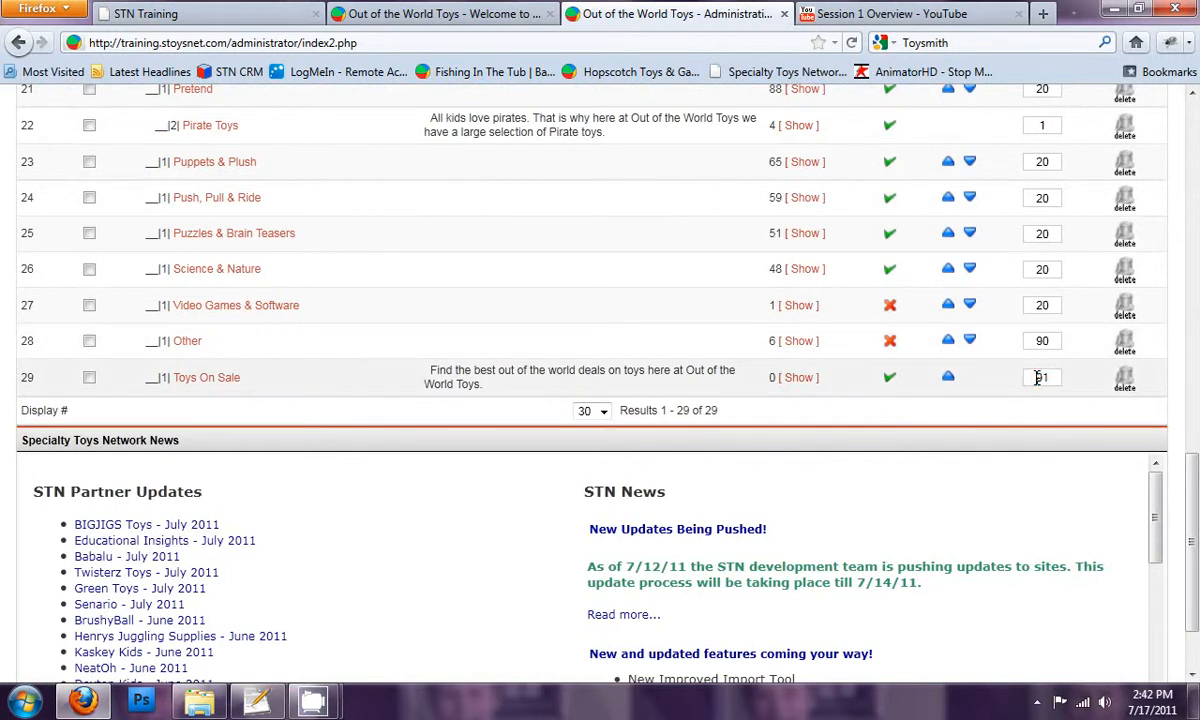
{"action": "left_click_drag", "start_coordinate": [1050, 378], "coordinate": [1022, 386]}
{"action": "type", "text": "1"}
{"action": "scroll", "coordinate": [1040, 380], "scroll_direction": "up", "scroll_amount": 15}
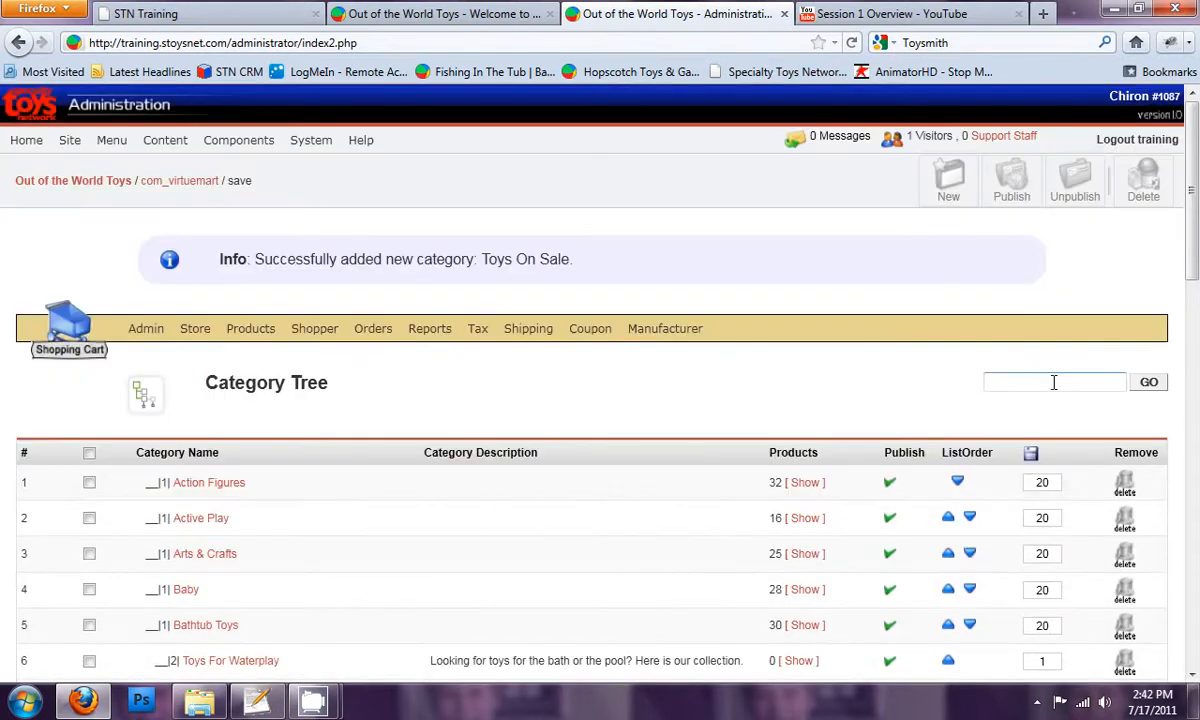
{"action": "left_click", "coordinate": [1031, 453]}
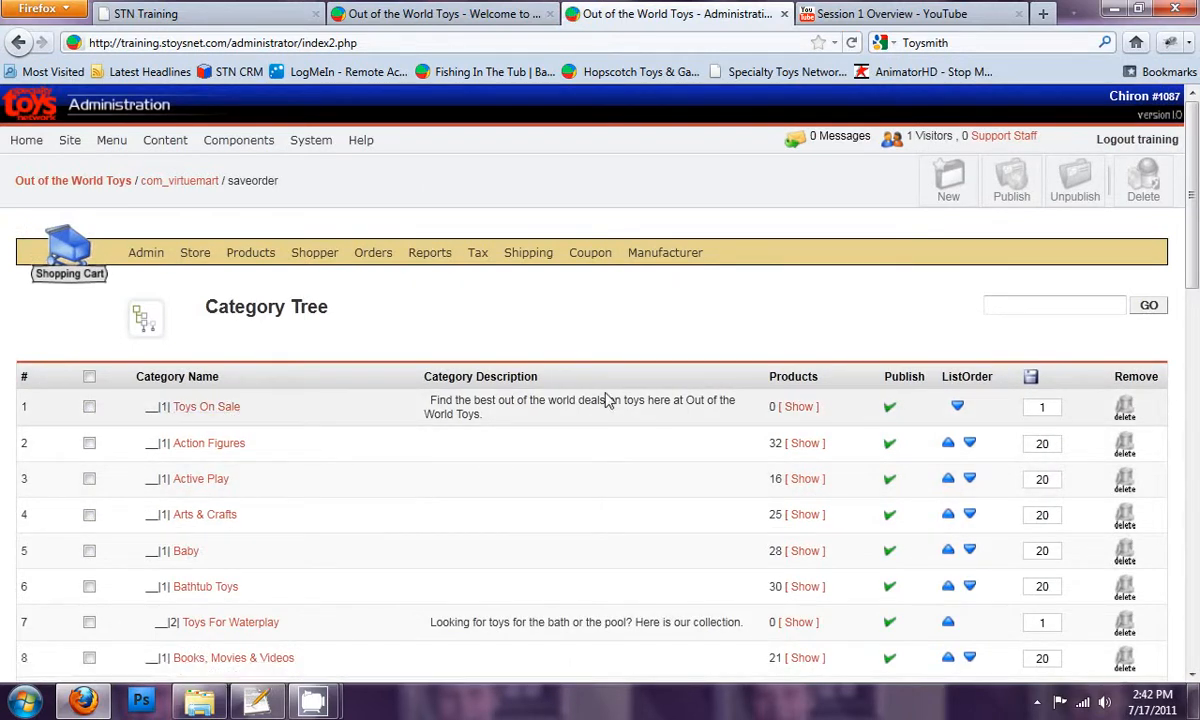
{"action": "left_click_drag", "start_coordinate": [480, 415], "coordinate": [424, 393]}
{"action": "left_click", "coordinate": [431, 402]}
Open the Product Editor and select the Harmonica, Wooden Recorder and Wooden Kazoo products
{"action": "mouse_move", "coordinate": [252, 260]}
{"action": "left_click", "coordinate": [283, 355]}
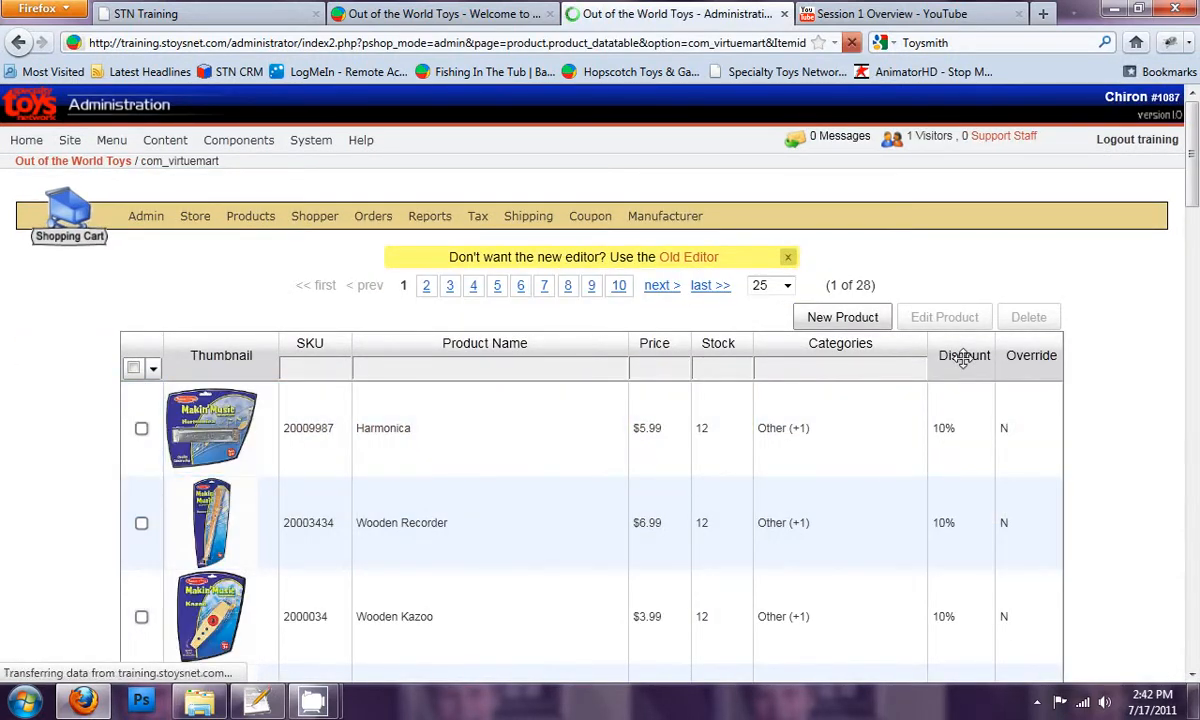
{"action": "scroll", "coordinate": [958, 440], "scroll_direction": "down", "scroll_amount": 5}
{"action": "scroll", "coordinate": [959, 440], "scroll_direction": "up", "scroll_amount": 5}
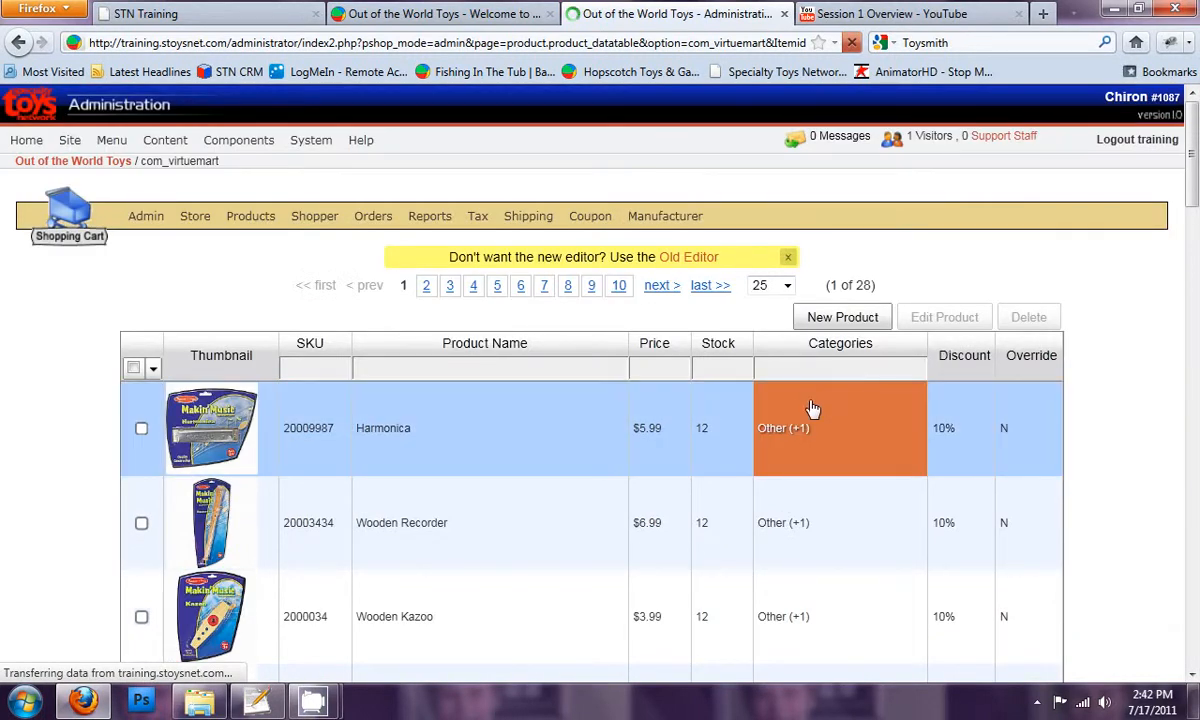
{"action": "left_click", "coordinate": [141, 428]}
{"action": "left_click", "coordinate": [141, 522]}
{"action": "left_click", "coordinate": [141, 617]}
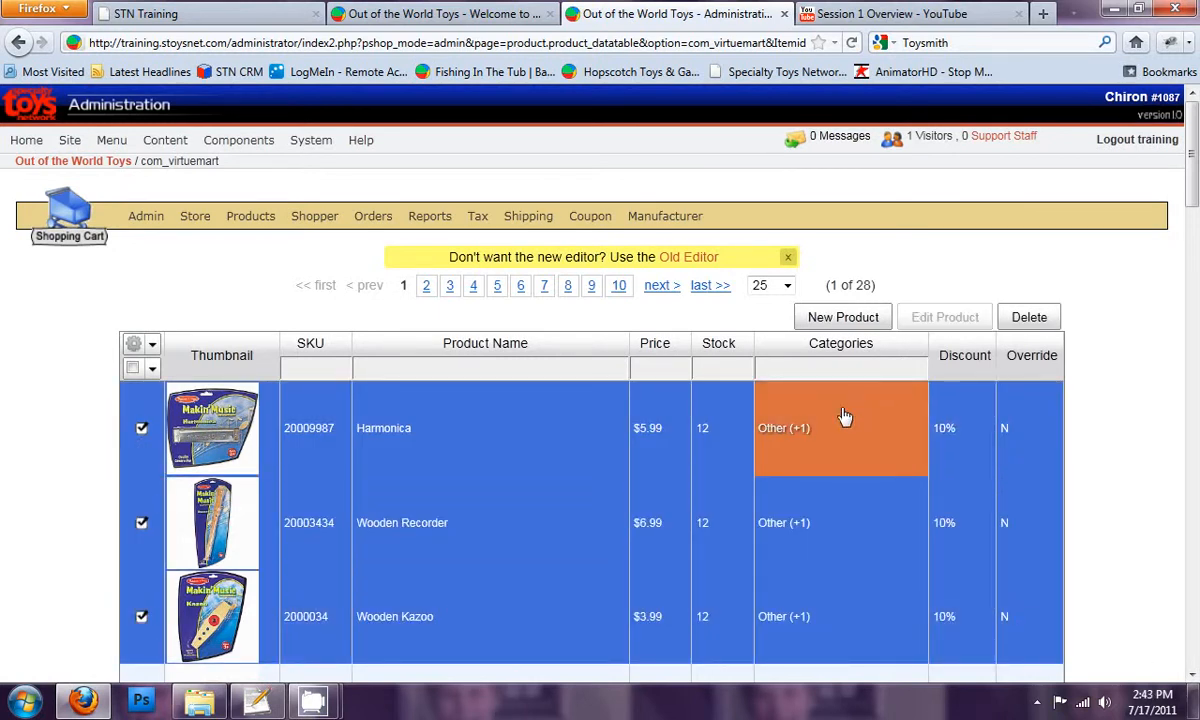
Add the Toys On Sale category to the three selected products and save the assignment
{"action": "left_click", "coordinate": [820, 437]}
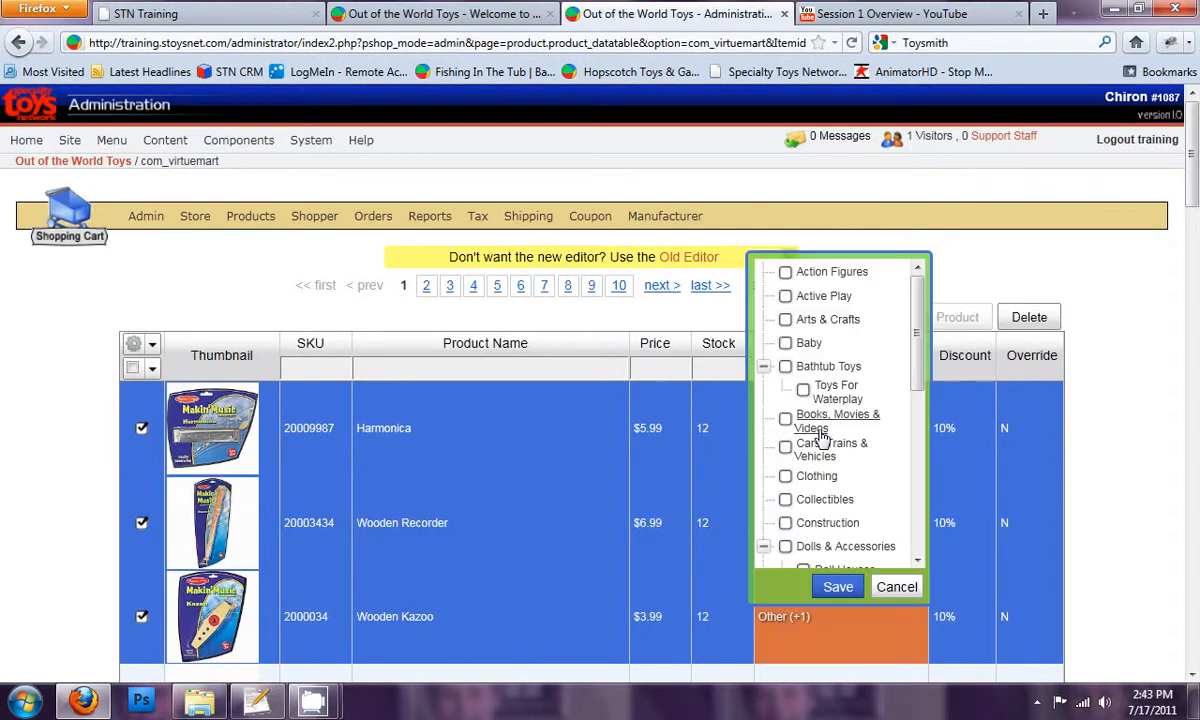
{"action": "left_click_drag", "start_coordinate": [913, 380], "coordinate": [925, 558]}
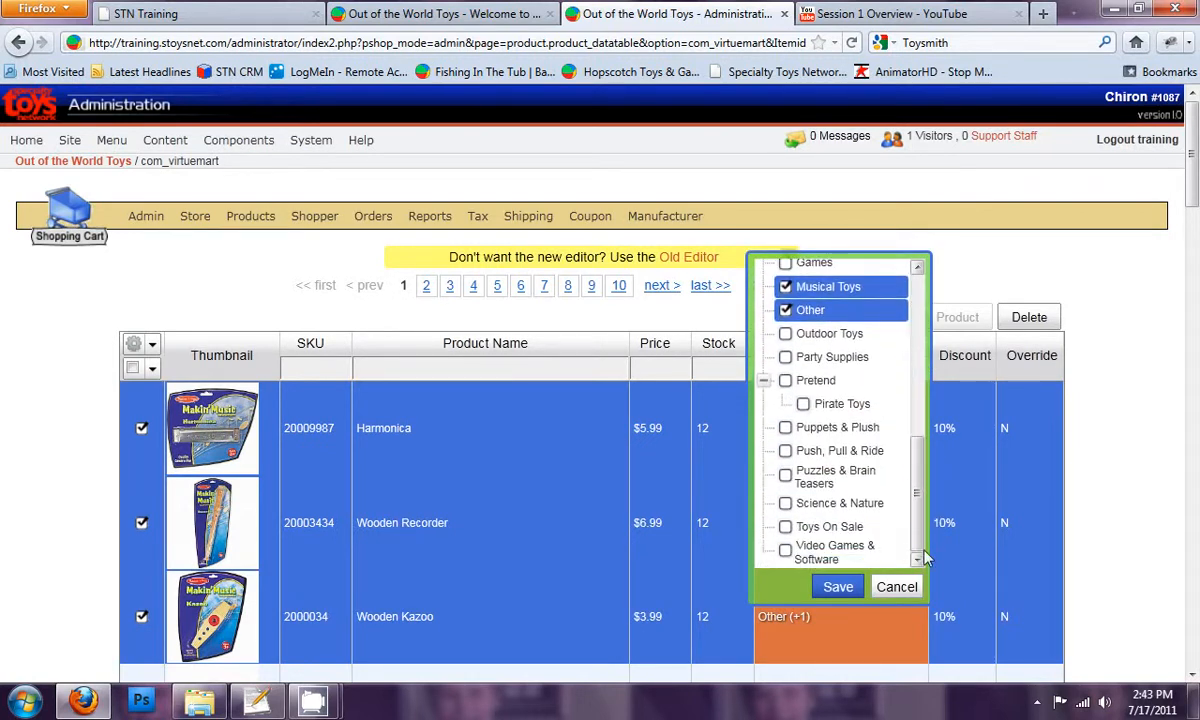
{"action": "left_click", "coordinate": [786, 527]}
{"action": "left_click", "coordinate": [838, 587]}
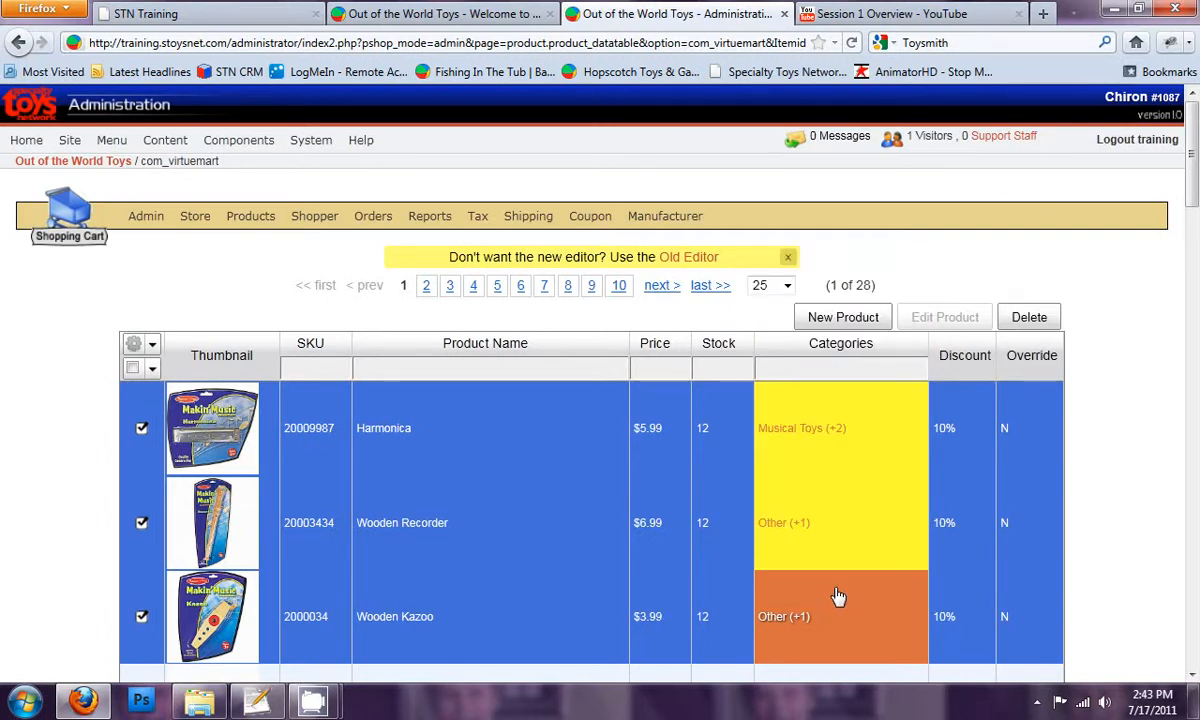
Reload the storefront's home page and review the description and products in the Toys On Sale department
{"action": "left_click", "coordinate": [476, 12]}
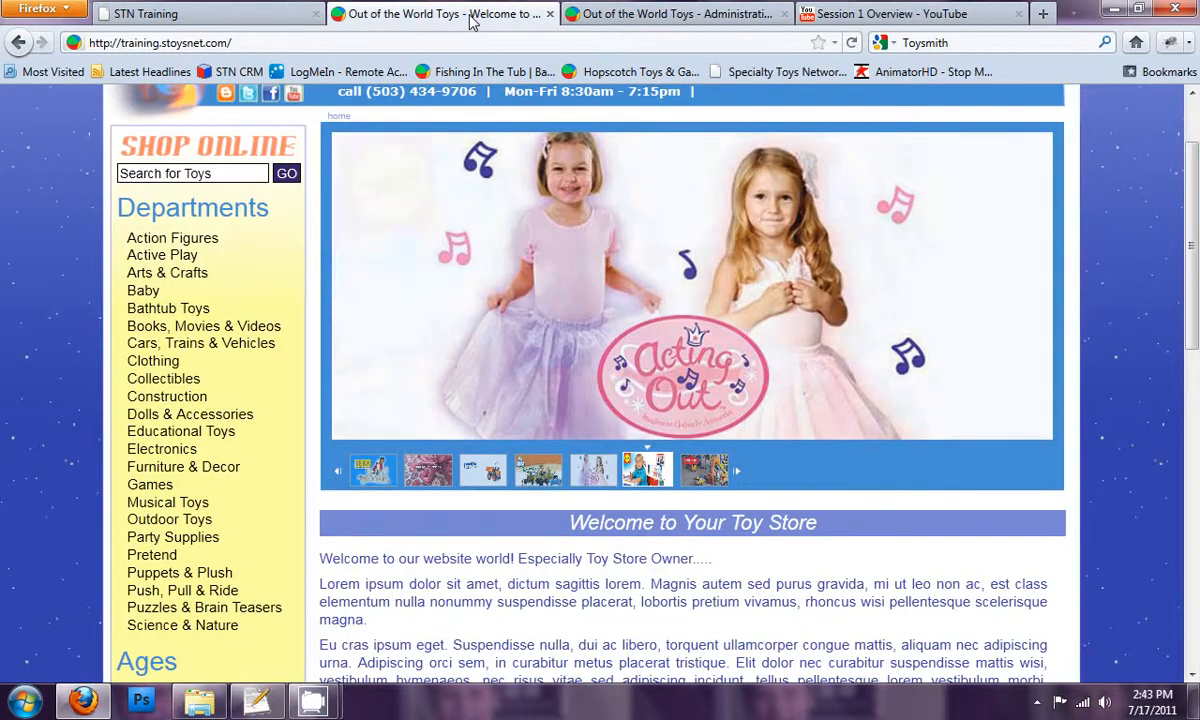
{"action": "scroll", "coordinate": [230, 366], "scroll_direction": "up", "scroll_amount": 2}
{"action": "left_click", "coordinate": [228, 177]}
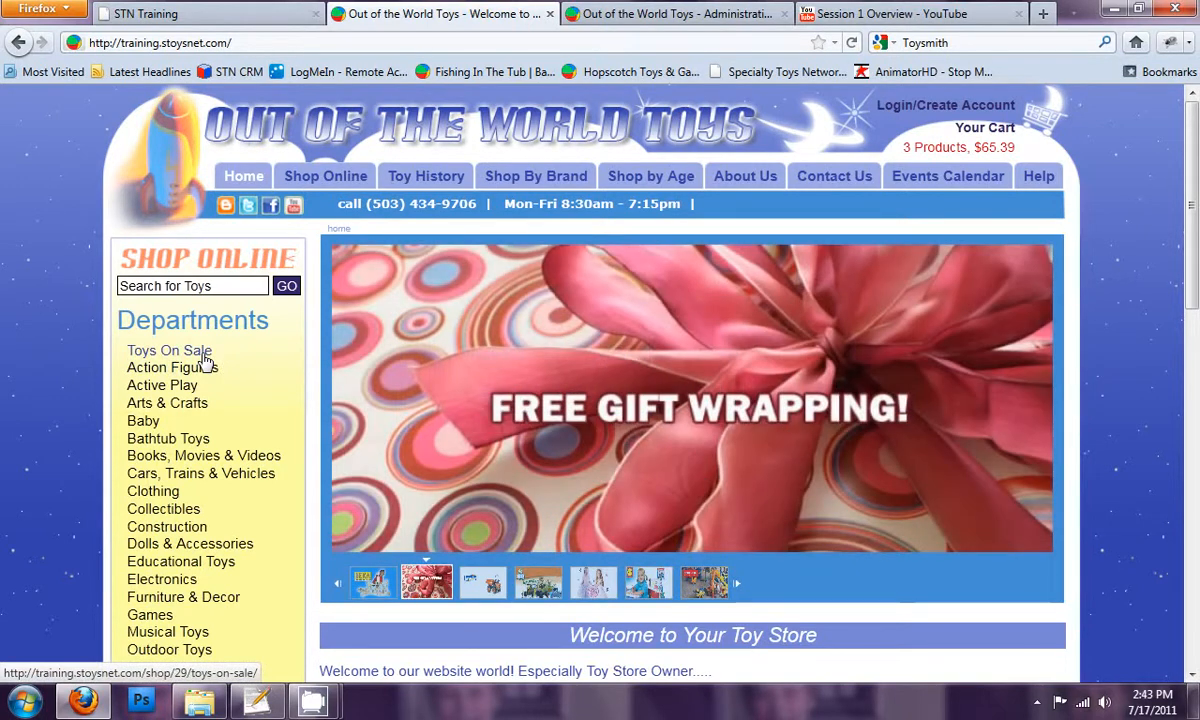
{"action": "left_click", "coordinate": [204, 357]}
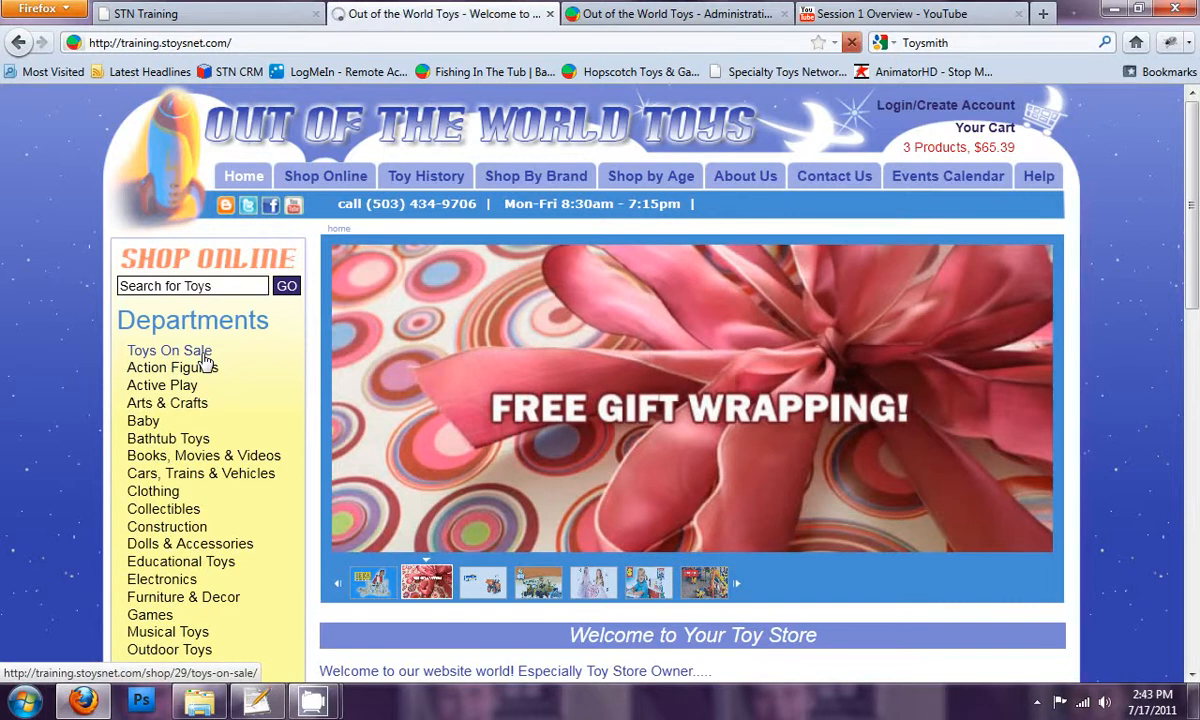
{"action": "scroll", "coordinate": [557, 434], "scroll_direction": "down", "scroll_amount": 4}
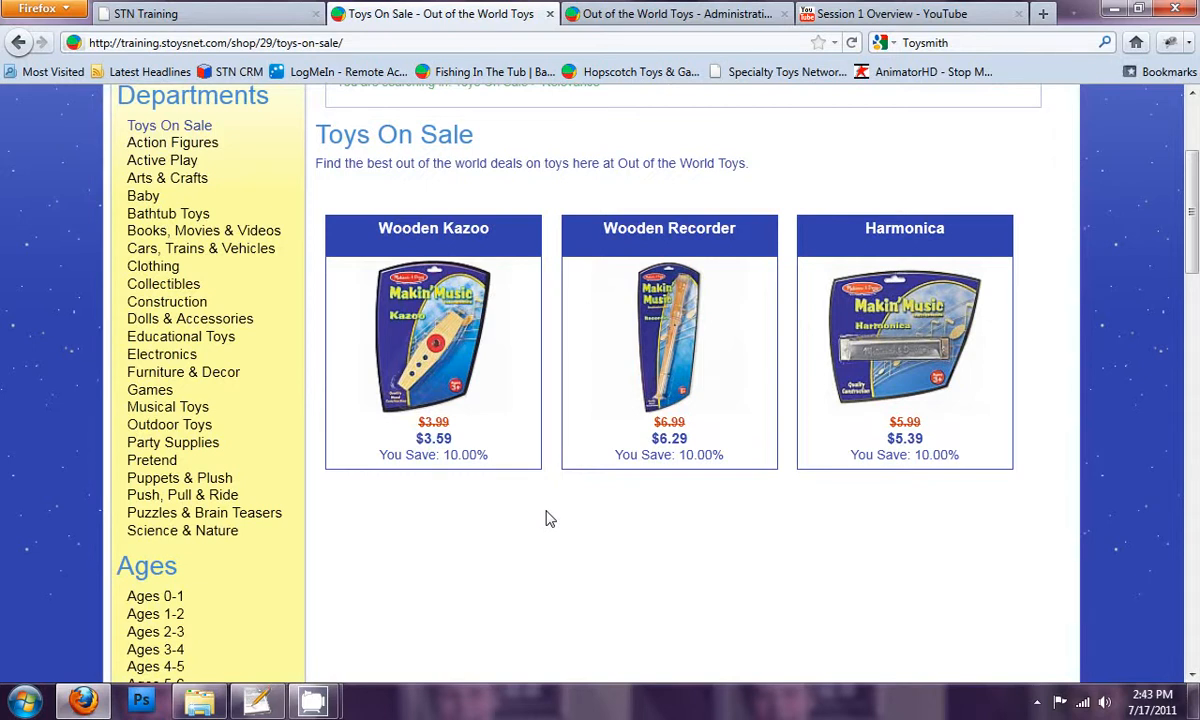
{"action": "scroll", "coordinate": [548, 517], "scroll_direction": "up", "scroll_amount": 4}
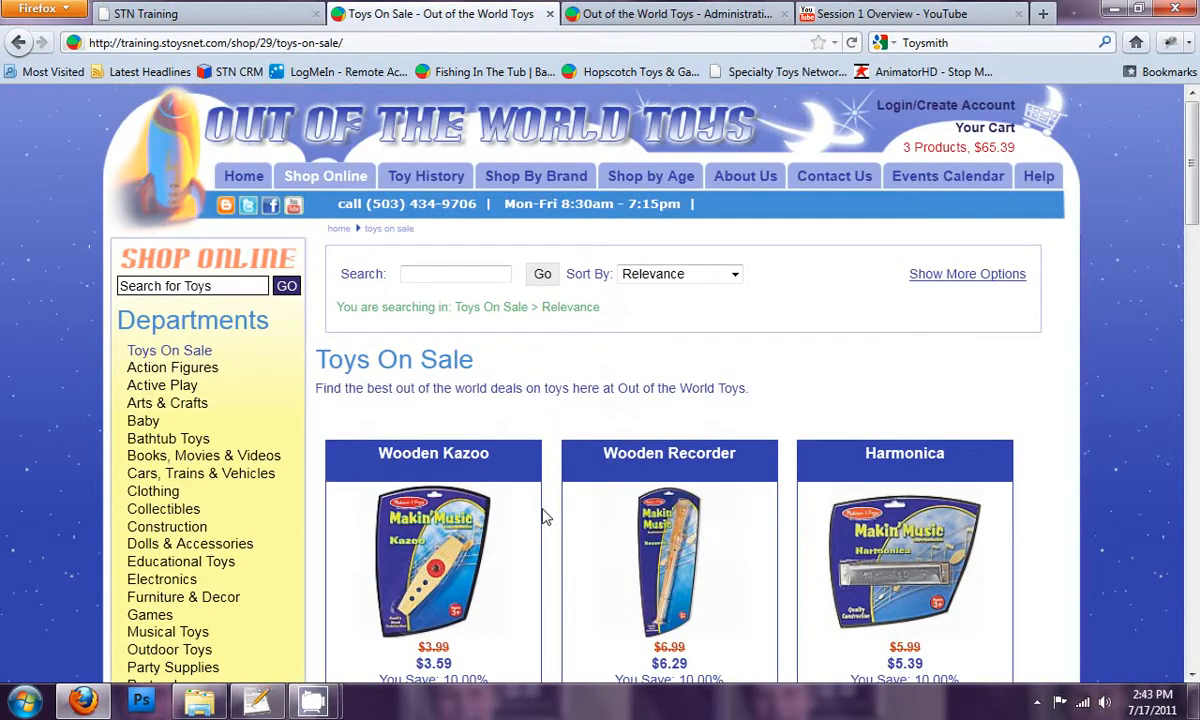
{"action": "scroll", "coordinate": [545, 517], "scroll_direction": "down", "scroll_amount": 2}
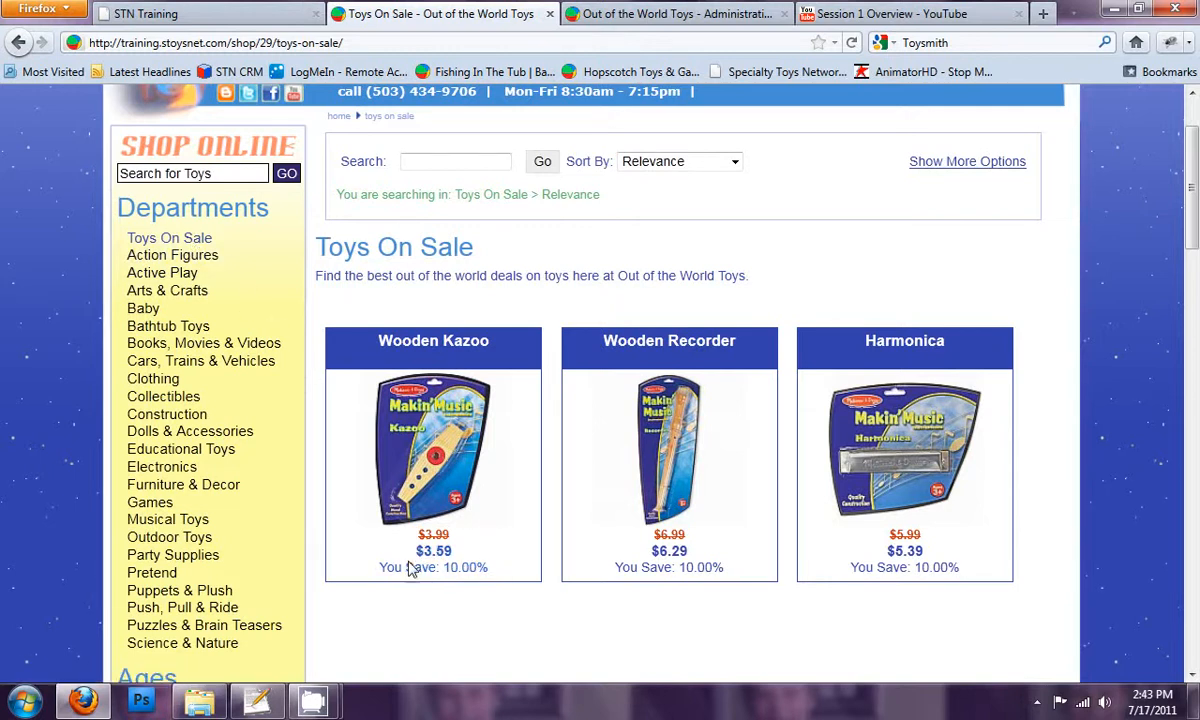
{"action": "scroll", "coordinate": [410, 570], "scroll_direction": "down", "scroll_amount": 6}
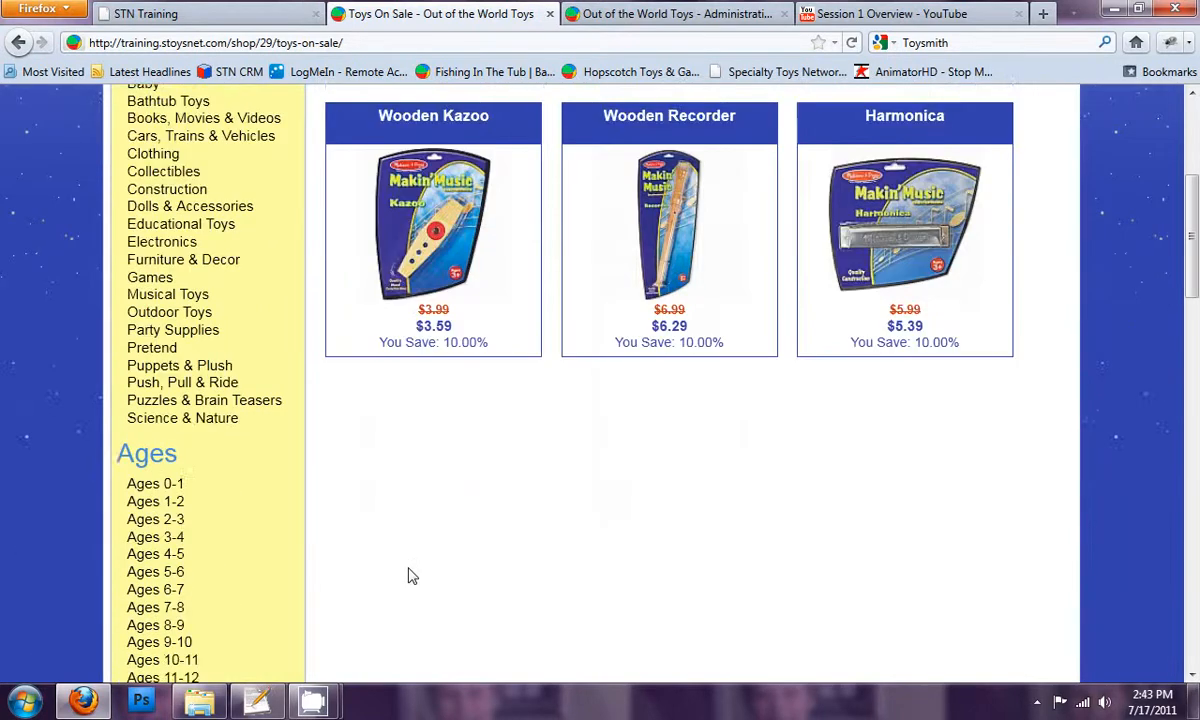
{"action": "scroll", "coordinate": [412, 575], "scroll_direction": "up", "scroll_amount": 8}
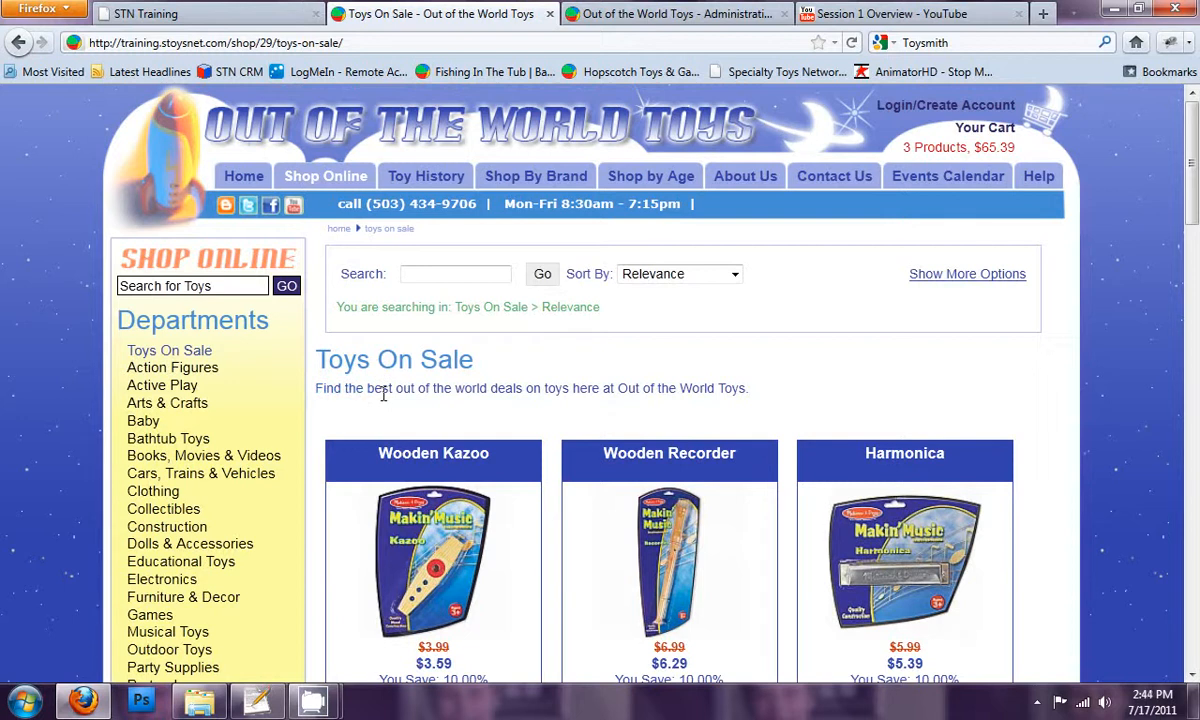
Check the Toys On Sale page's web address and the meta description in its page info
{"action": "left_click_drag", "start_coordinate": [275, 42], "coordinate": [340, 38]}
{"action": "left_click", "coordinate": [320, 41]}
{"action": "right_click", "coordinate": [72, 222]}
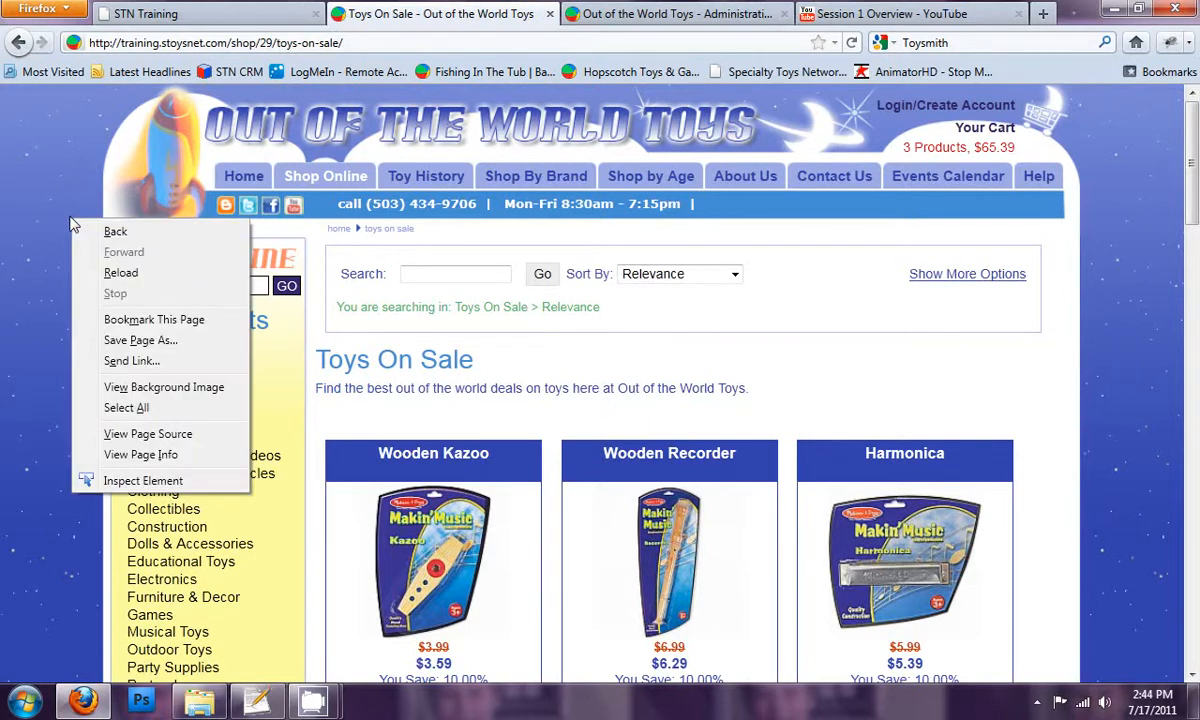
{"action": "left_click", "coordinate": [160, 455]}
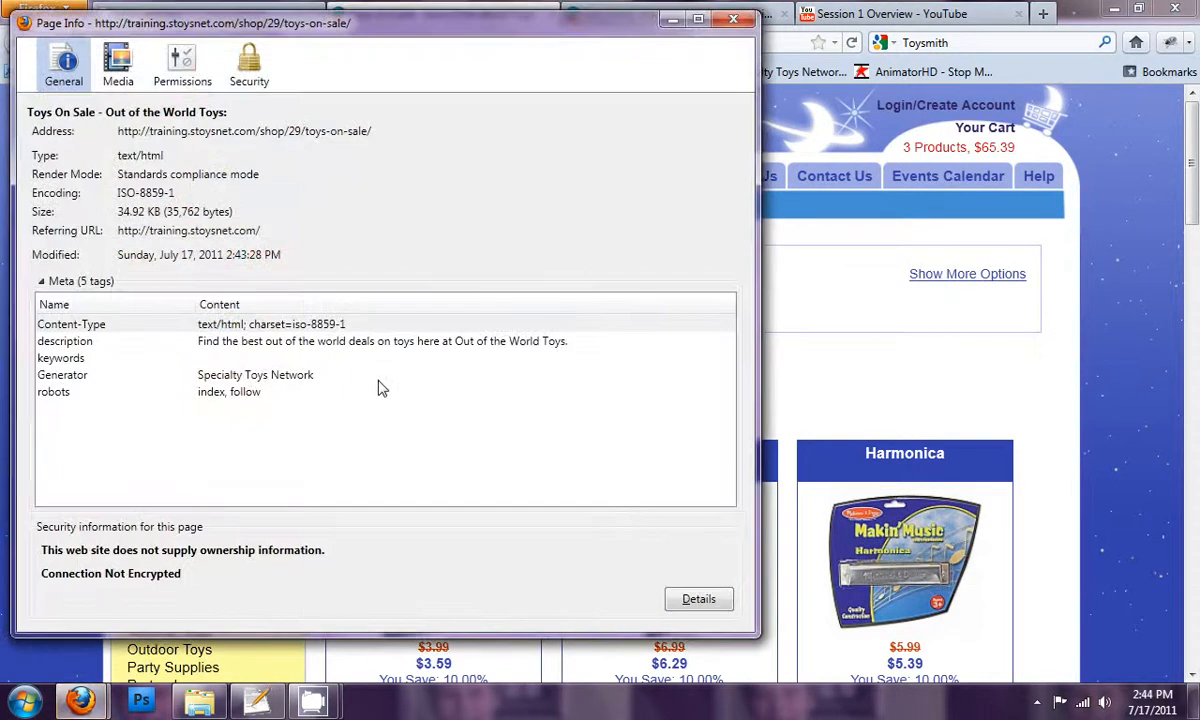
{"action": "left_click", "coordinate": [237, 346]}
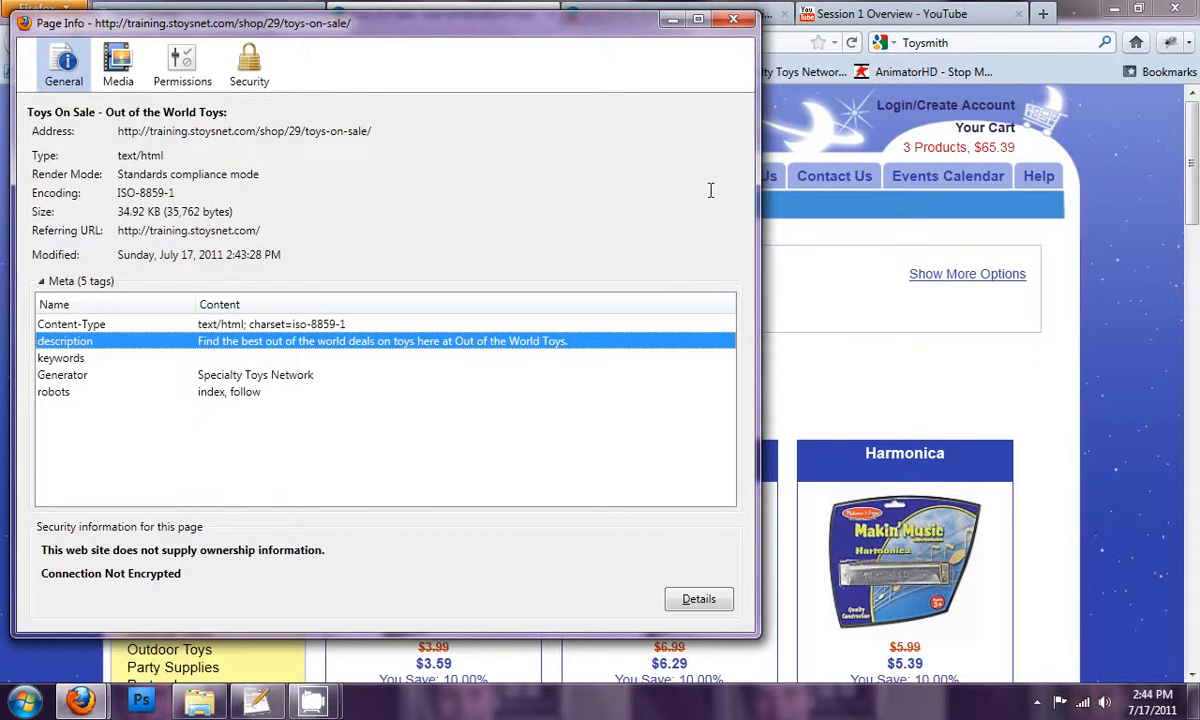
{"action": "left_click", "coordinate": [735, 20]}
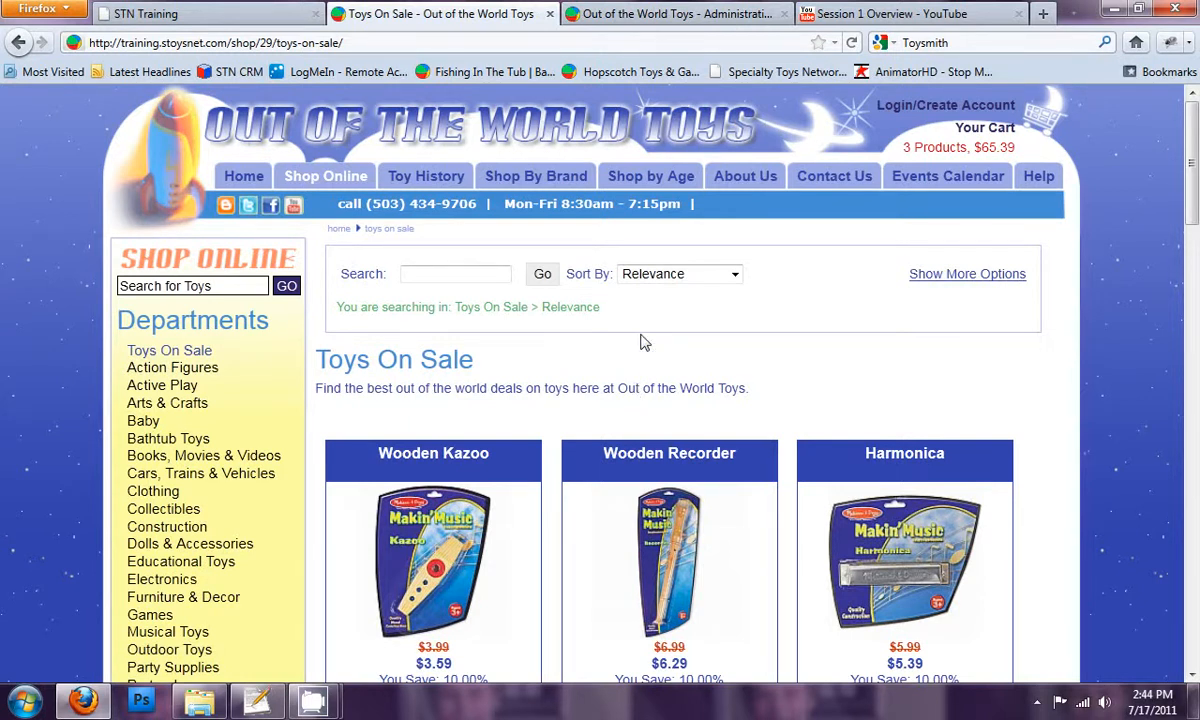
Return to the administration's product list and deselect the Harmonica, Wooden Recorder and Wooden Kazoo
{"action": "left_click", "coordinate": [618, 14]}
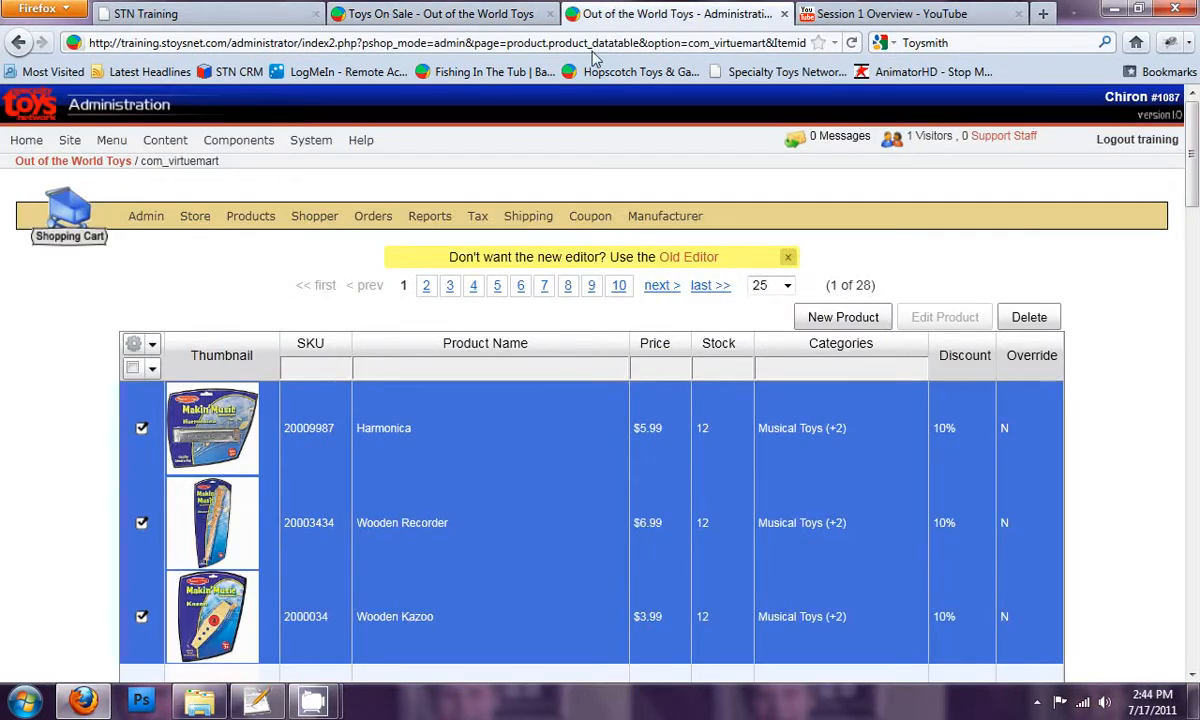
{"action": "left_click", "coordinate": [145, 455]}
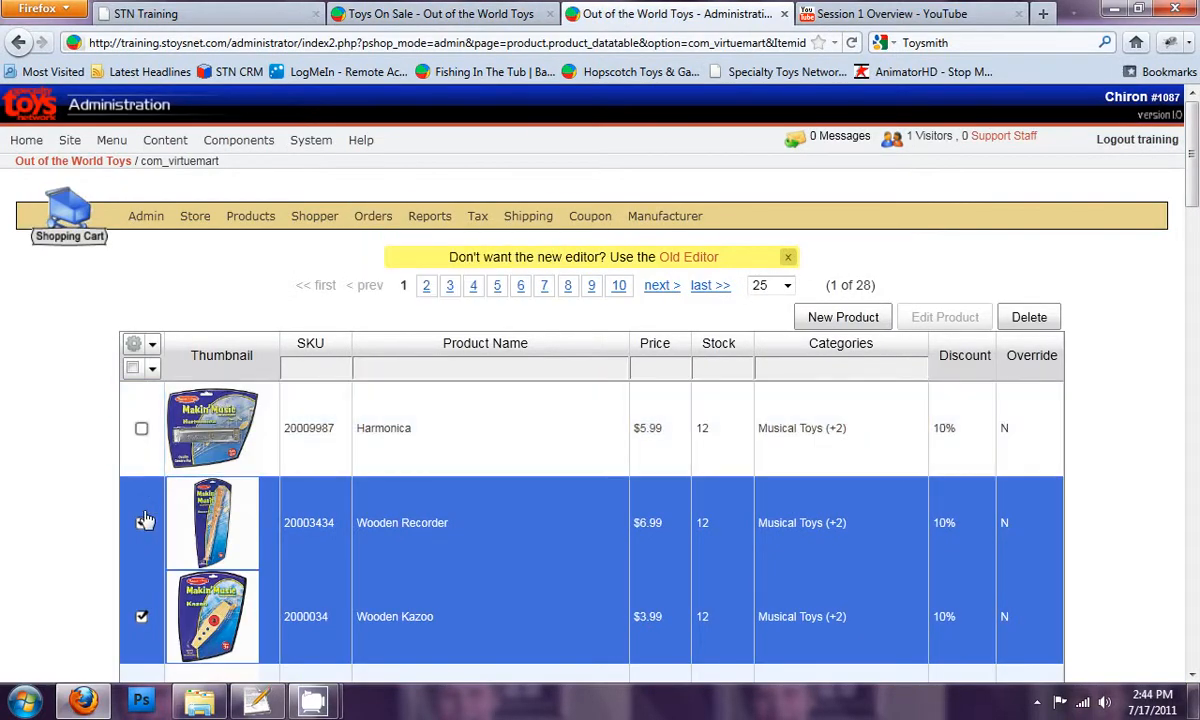
{"action": "left_click", "coordinate": [141, 490]}
{"action": "left_click", "coordinate": [136, 585]}
{"action": "mouse_move", "coordinate": [257, 208]}
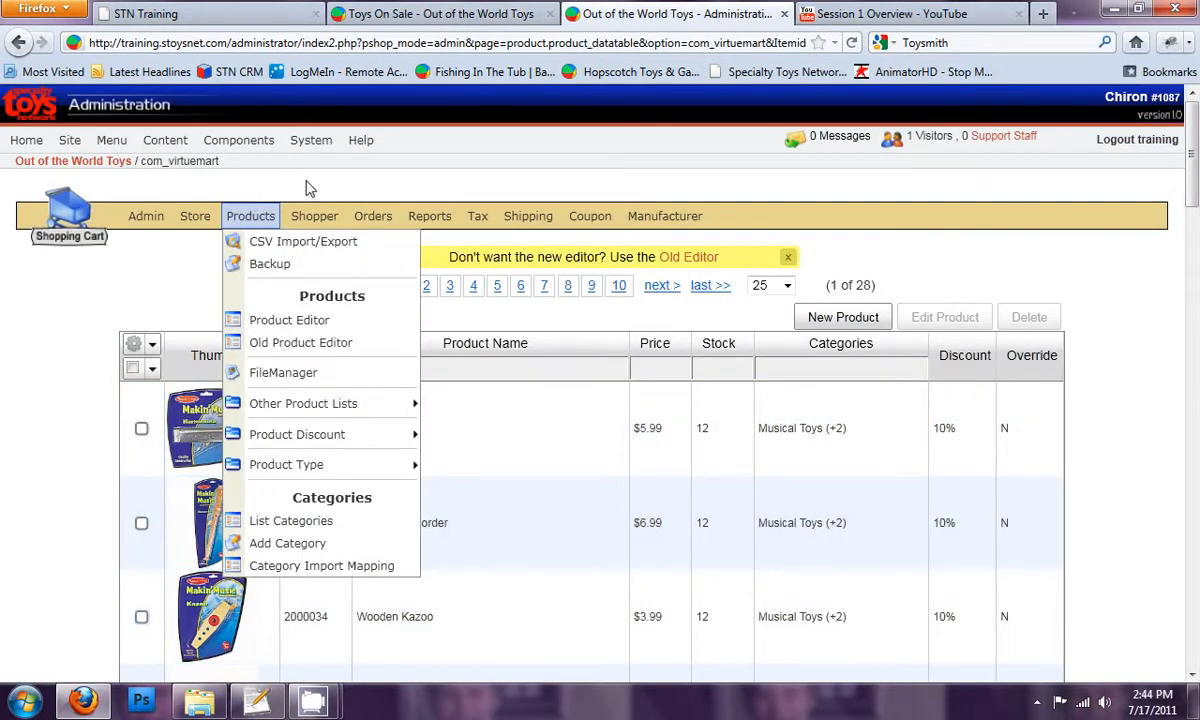